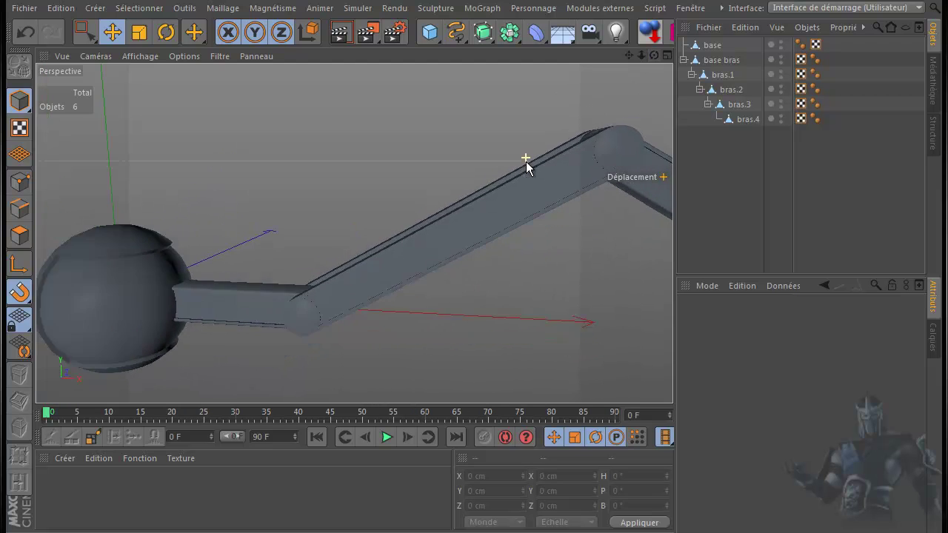
# Step: In the front view, add a cube measuring 9 cm in X, 12 cm in Y and 2 cm in Z
pyautogui.moveTo(627, 55); pyautogui.dragTo(474, 318)
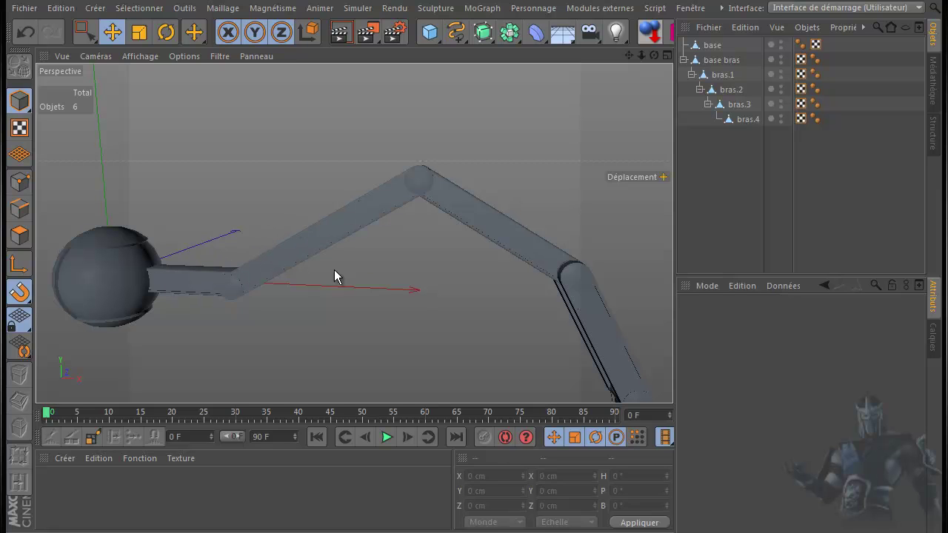
pyautogui.middleClick(458, 255)
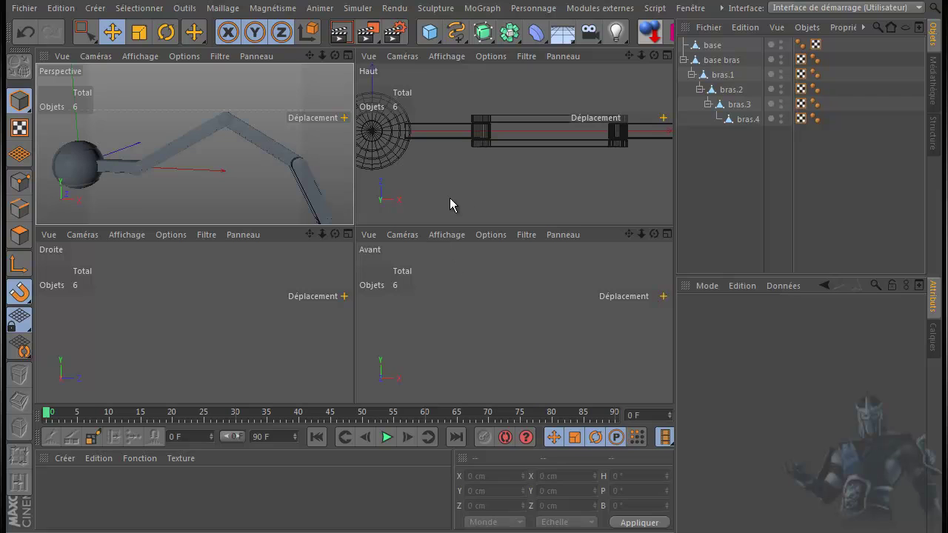
pyautogui.middleClick(509, 281)
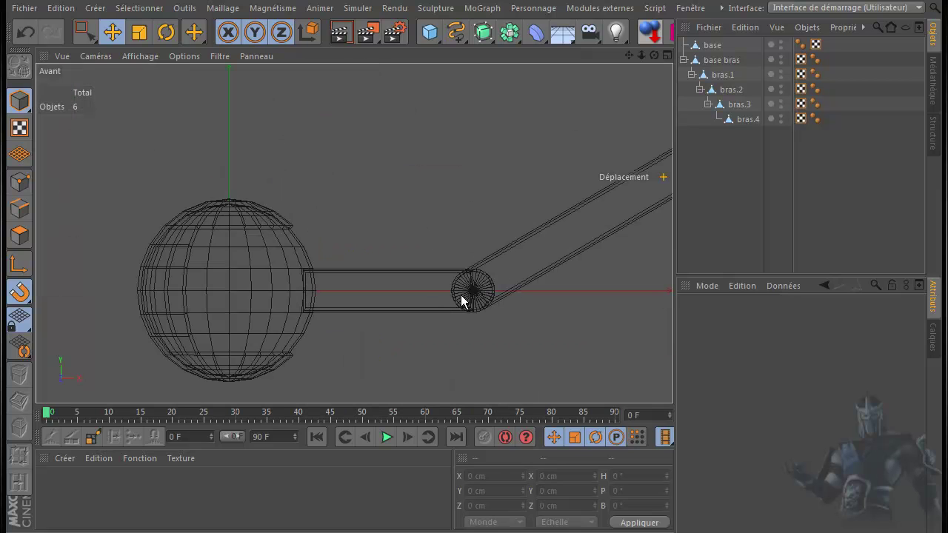
pyautogui.click(429, 39)
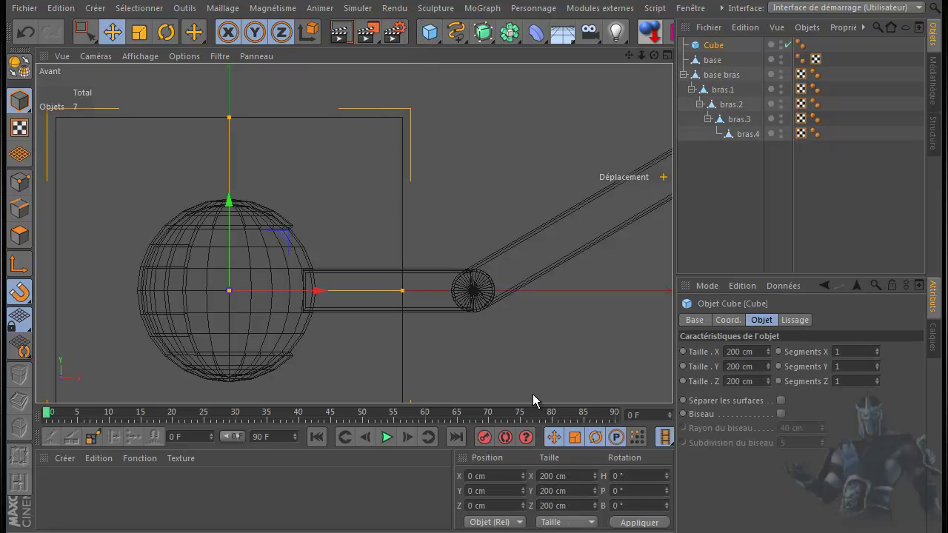
pyautogui.moveTo(755, 353); pyautogui.dragTo(717, 356)
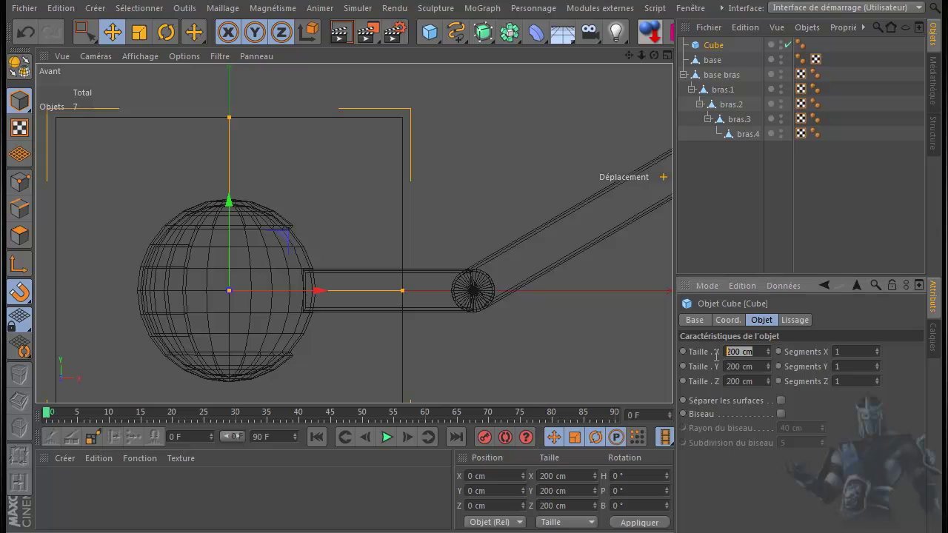
pyautogui.write('9')
pyautogui.press('Tab')
pyautogui.write('12')
pyautogui.press('Tab')
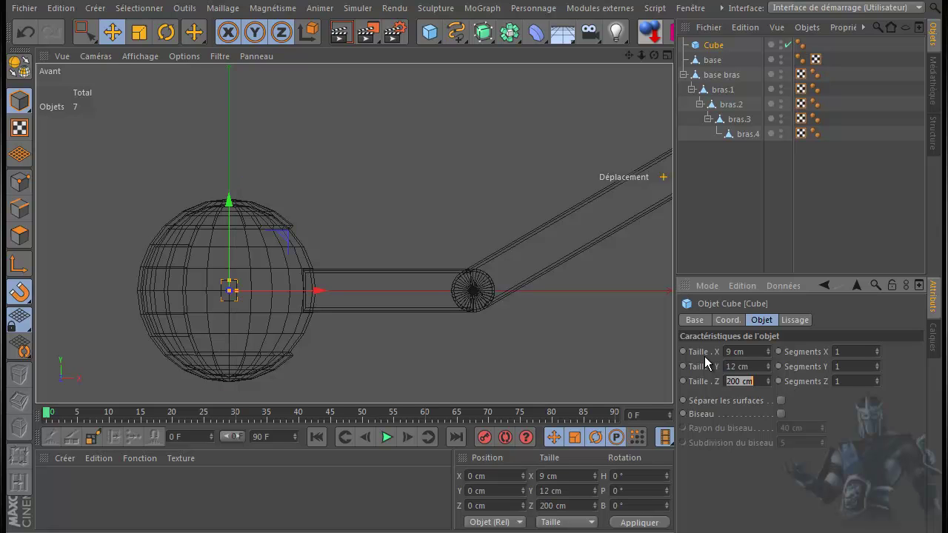
pyautogui.write('2')
pyautogui.press('Return')
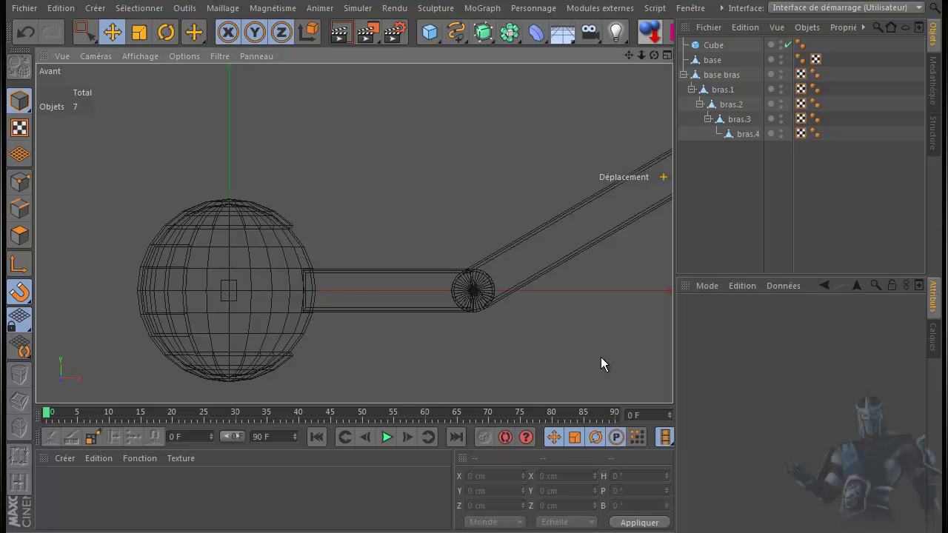
# Step: Move the small cube onto the upper edge of the base arm, at about X 96.7 cm and Y 16 cm
pyautogui.click(714, 47)
pyautogui.moveTo(290, 288); pyautogui.dragTo(439, 214)
pyautogui.scroll(4, 417, 269)
pyautogui.scroll(2, 401, 280)
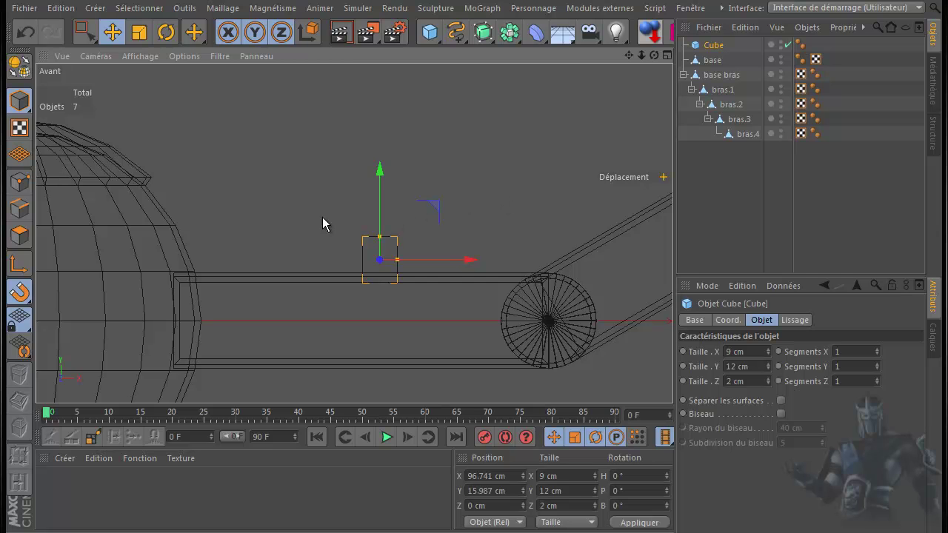
pyautogui.middleClick(510, 187)
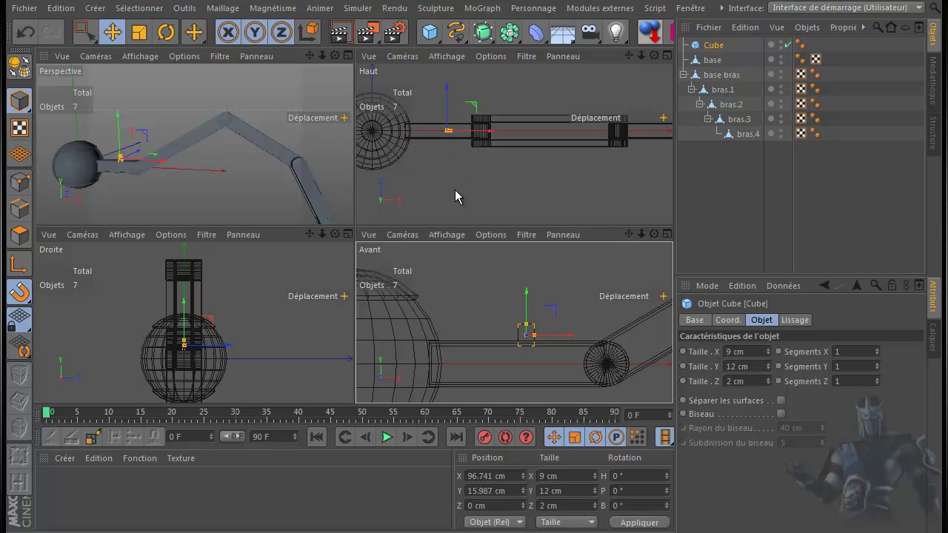
pyautogui.middleClick(471, 319)
# Step: Add a cylinder oriented along -Z and move it along X to about 96.9 cm, in line with the small cube
pyautogui.click(432, 33)
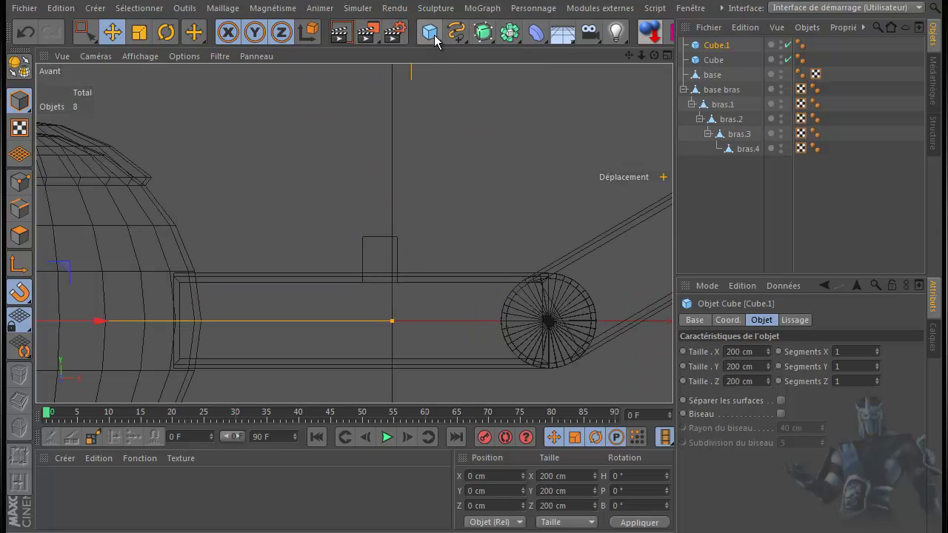
pyautogui.click(25, 32)
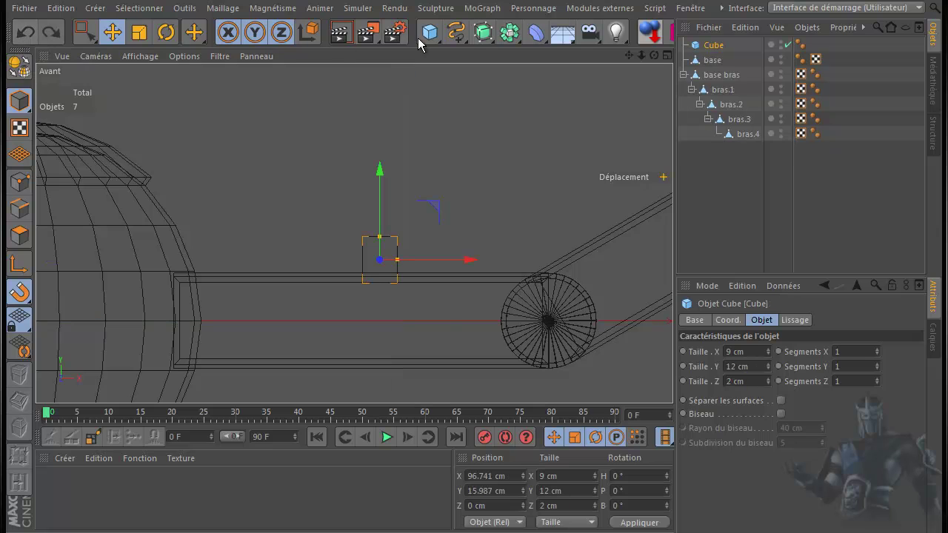
pyautogui.click(431, 34)
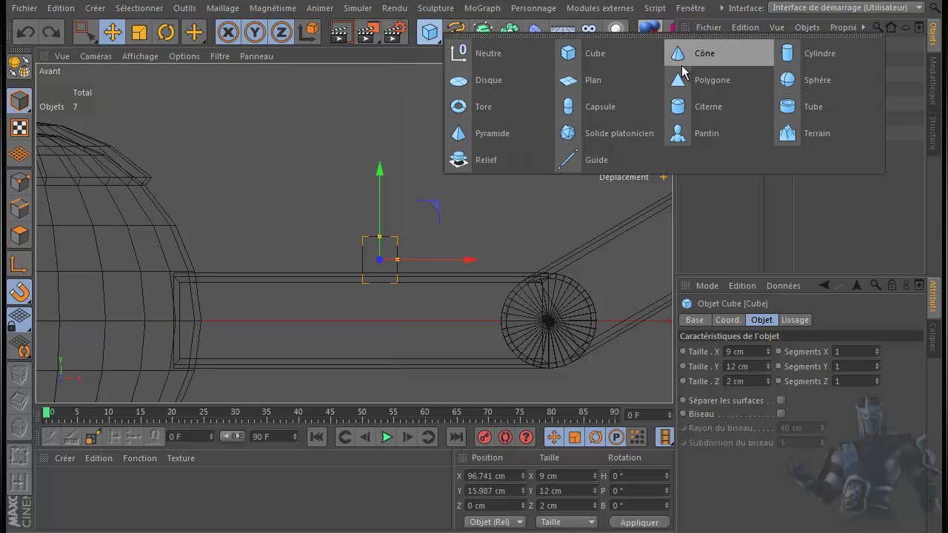
pyautogui.click(817, 76)
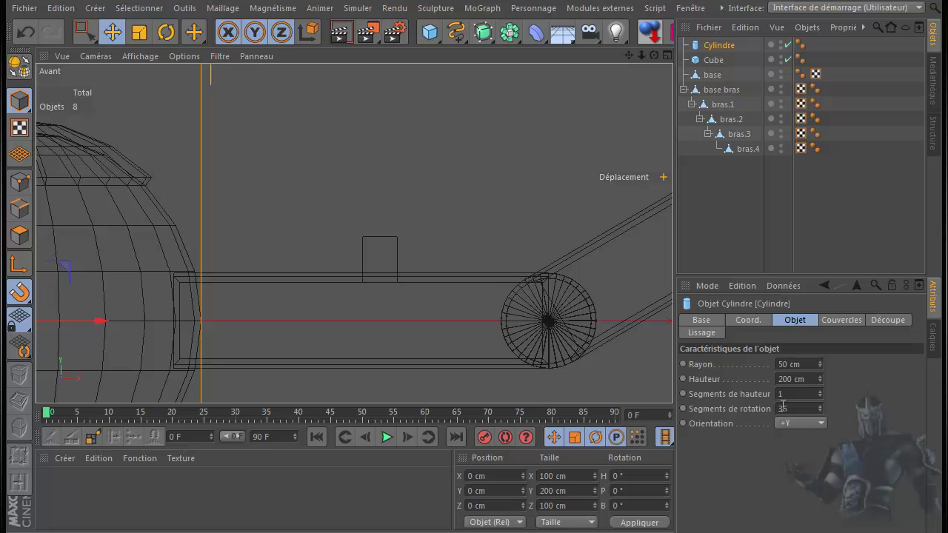
pyautogui.click(808, 423)
pyautogui.click(800, 513)
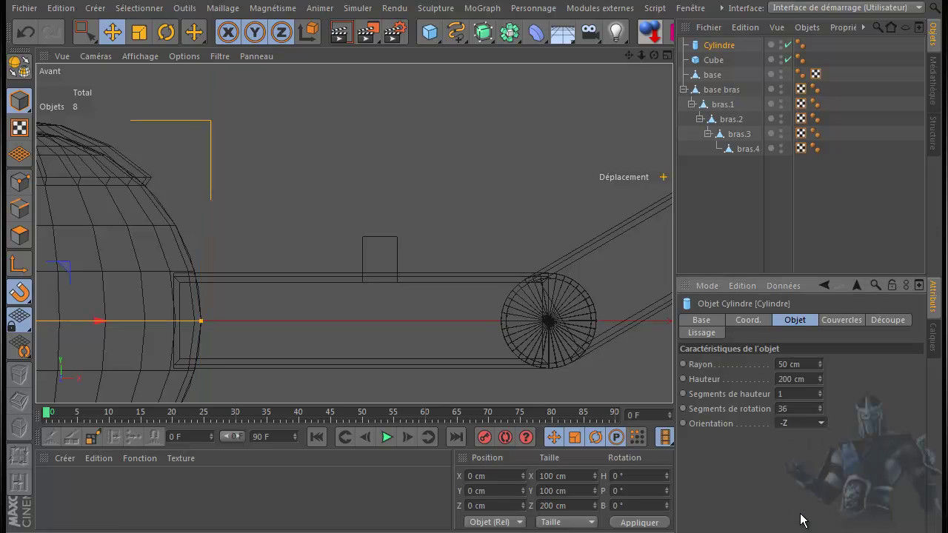
pyautogui.moveTo(98, 324); pyautogui.dragTo(469, 335)
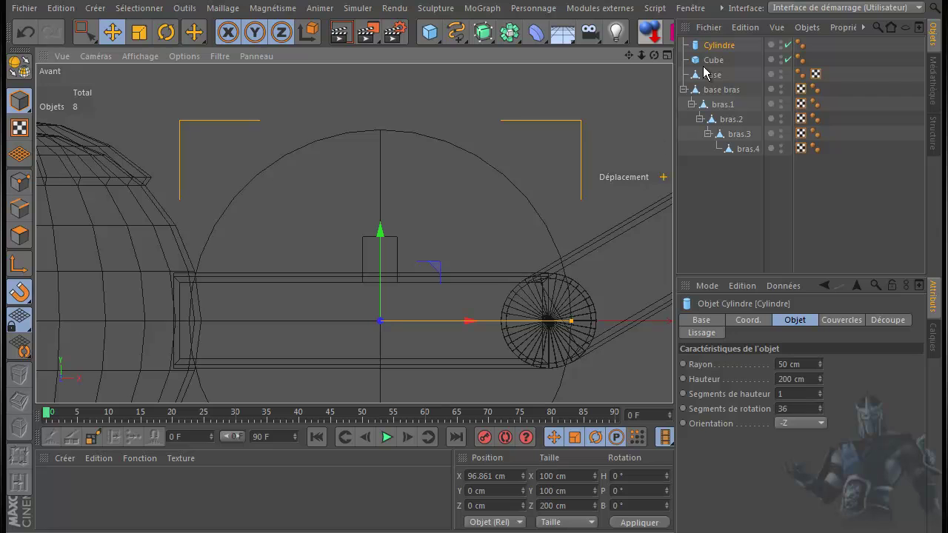
# Step: Centre the cylinder on the cube by nesting it under the cube, zeroing its X and Y positions, and taking it back out
pyautogui.moveTo(716, 46); pyautogui.dragTo(717, 65)
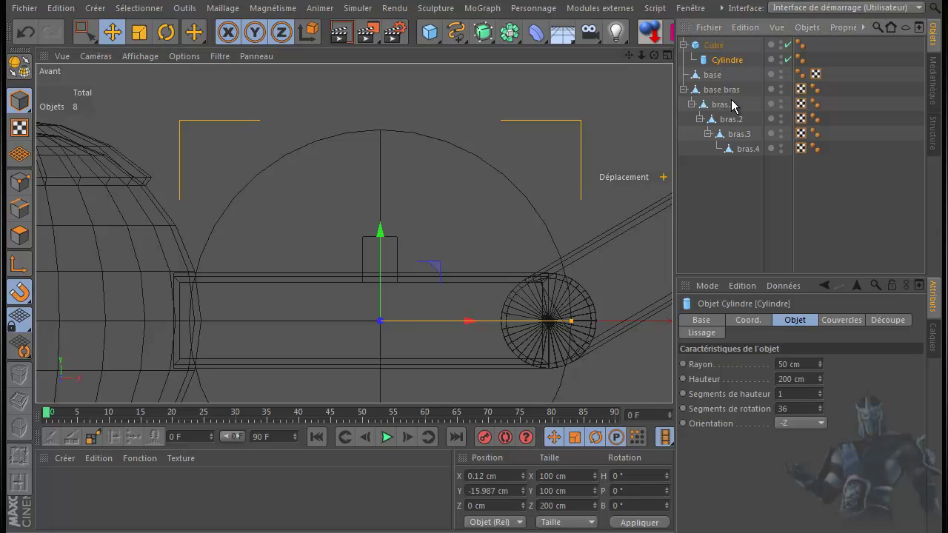
pyautogui.click(767, 320)
pyautogui.click(733, 364)
pyautogui.write('0')
pyautogui.click(756, 378)
pyautogui.write('0')
pyautogui.click(778, 490)
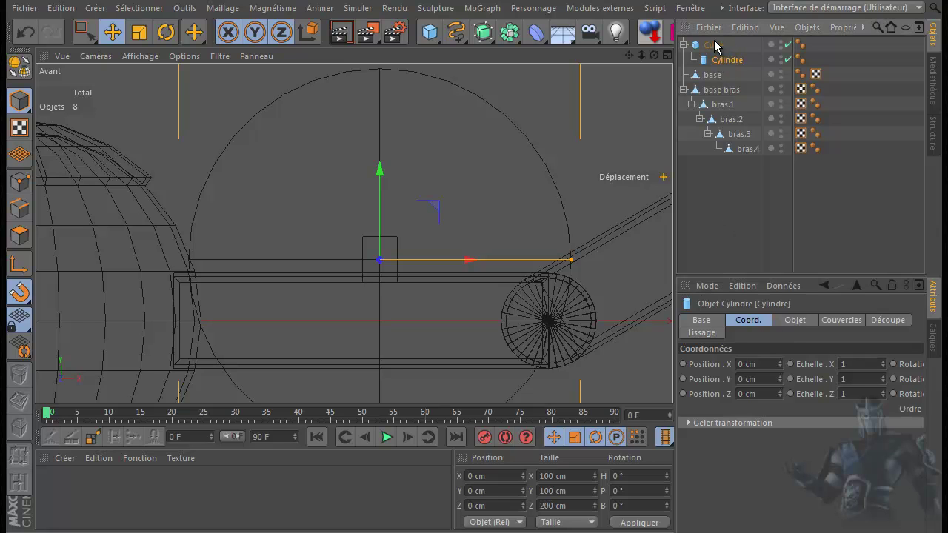
pyautogui.moveTo(717, 59); pyautogui.dragTo(722, 42)
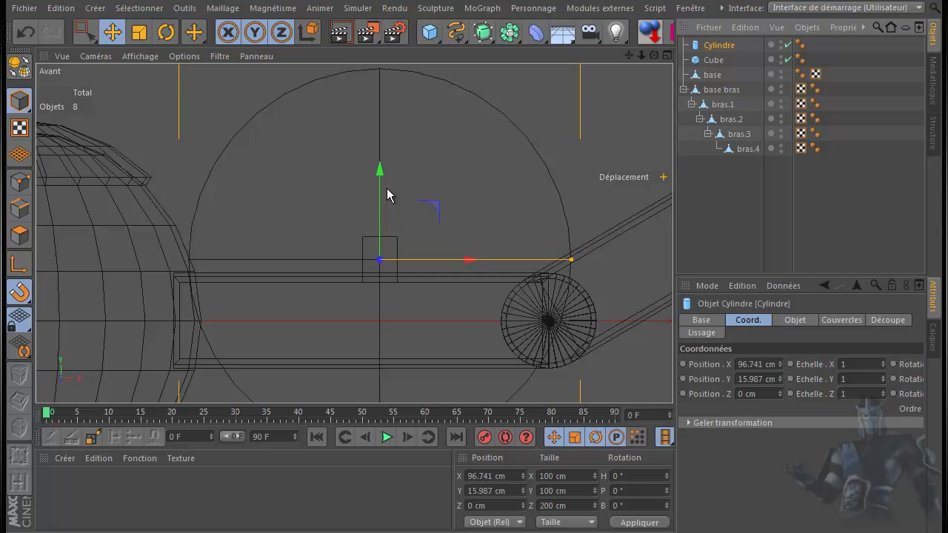
# Step: Raise the cylinder's centre to the cube's upper edge at about Y 22 cm and shrink its diameter to 9 cm
pyautogui.moveTo(380, 172); pyautogui.dragTo(380, 161)
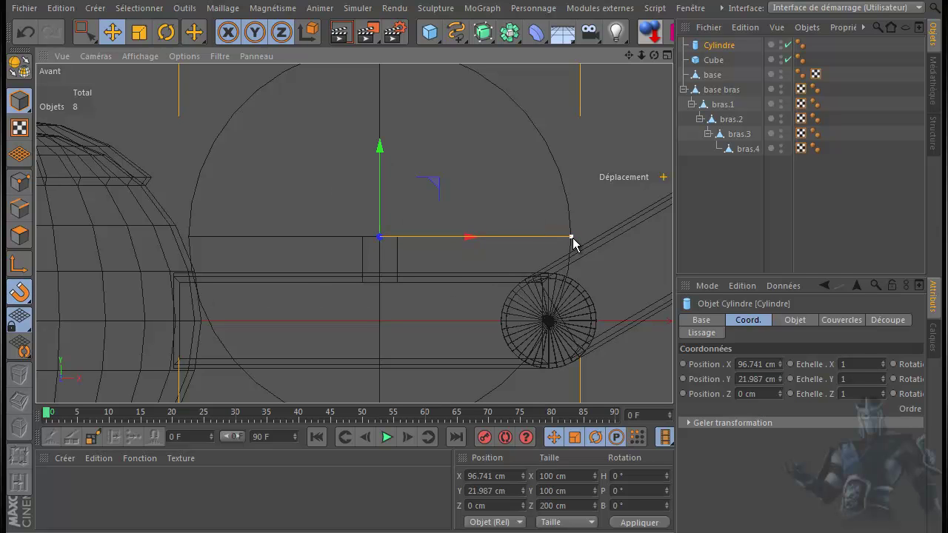
pyautogui.moveTo(572, 242); pyautogui.dragTo(400, 267)
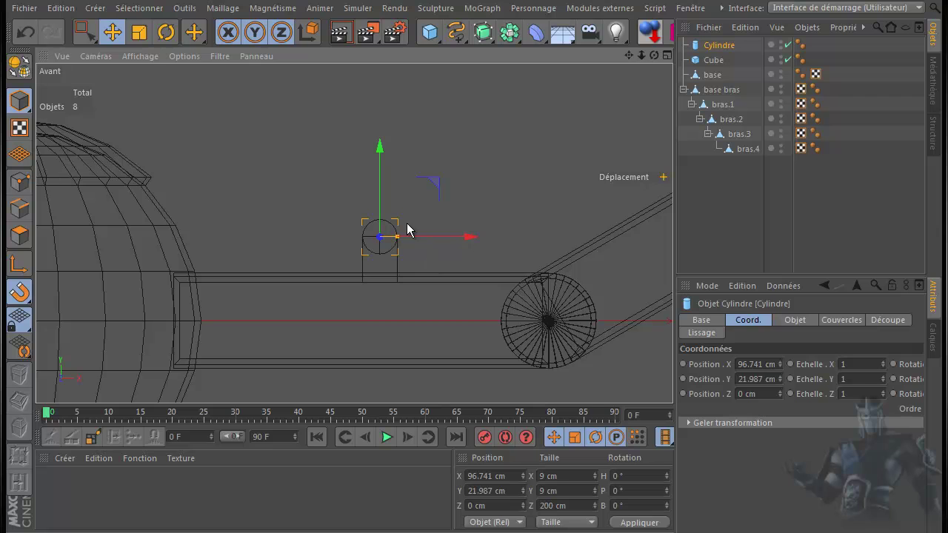
# Step: In the top view, reduce the cylinder's height to 2 cm to match the cube's thickness
pyautogui.middleClick(290, 202)
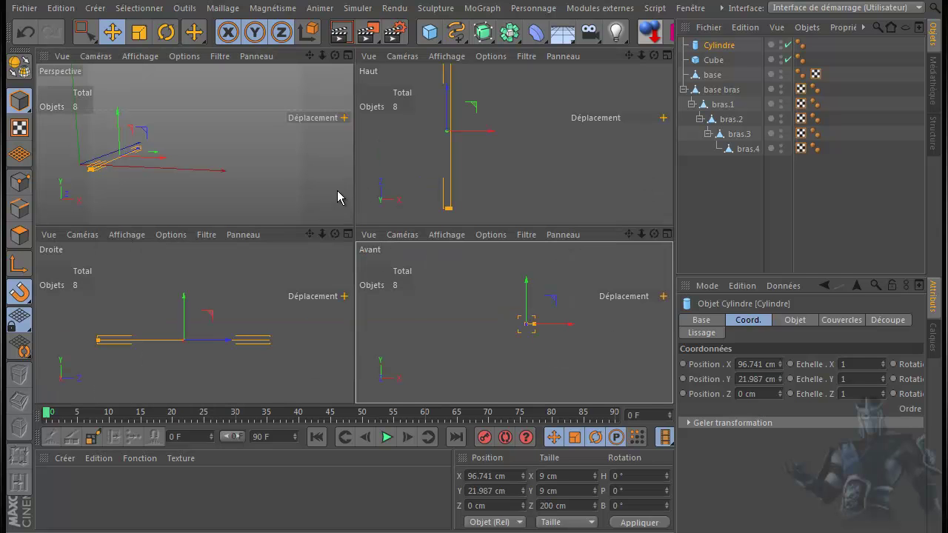
pyautogui.middleClick(409, 164)
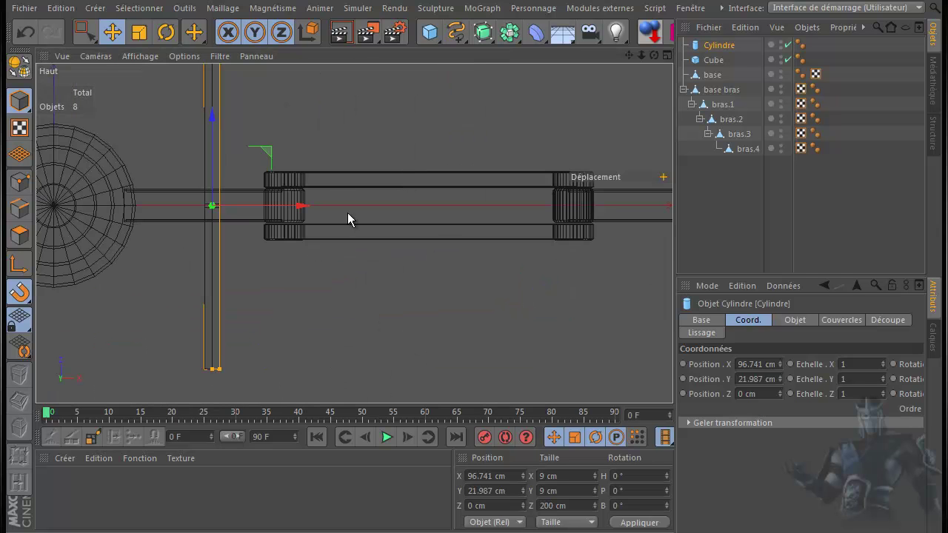
pyautogui.moveTo(213, 373); pyautogui.dragTo(218, 220)
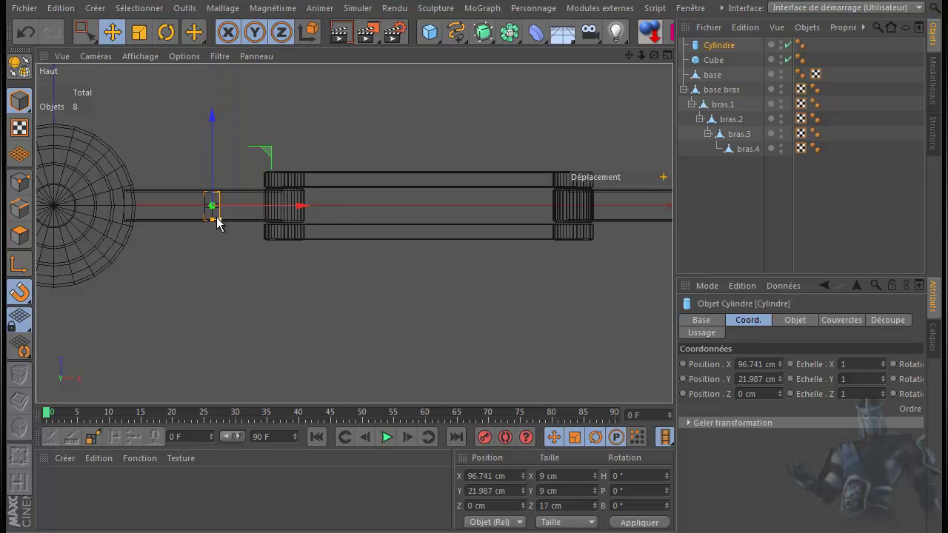
pyautogui.scroll(3, 189, 208)
pyautogui.scroll(5, 194, 210)
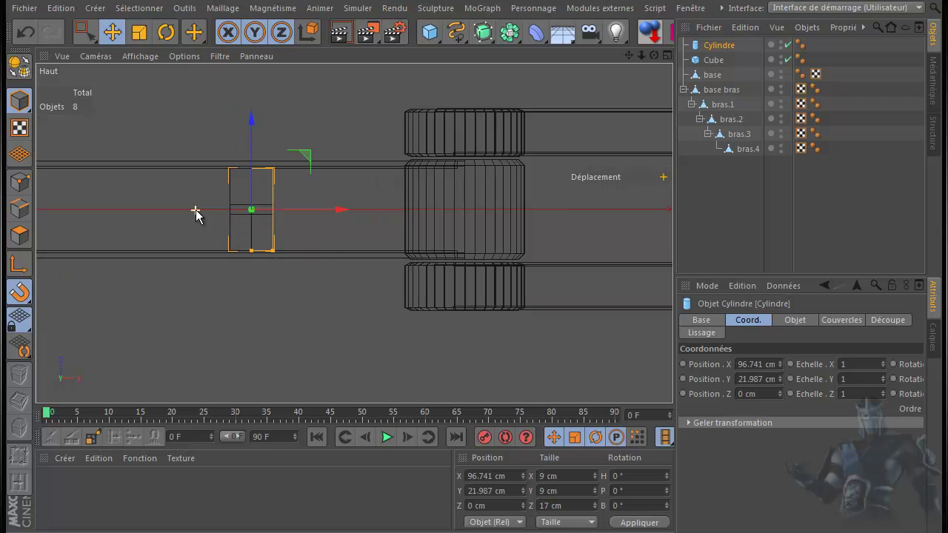
pyautogui.click(20, 292)
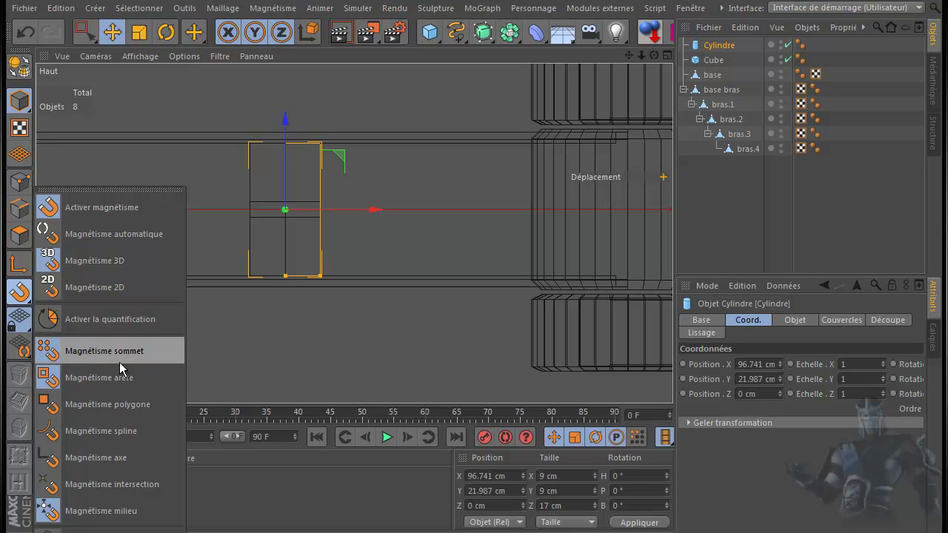
pyautogui.click(287, 279)
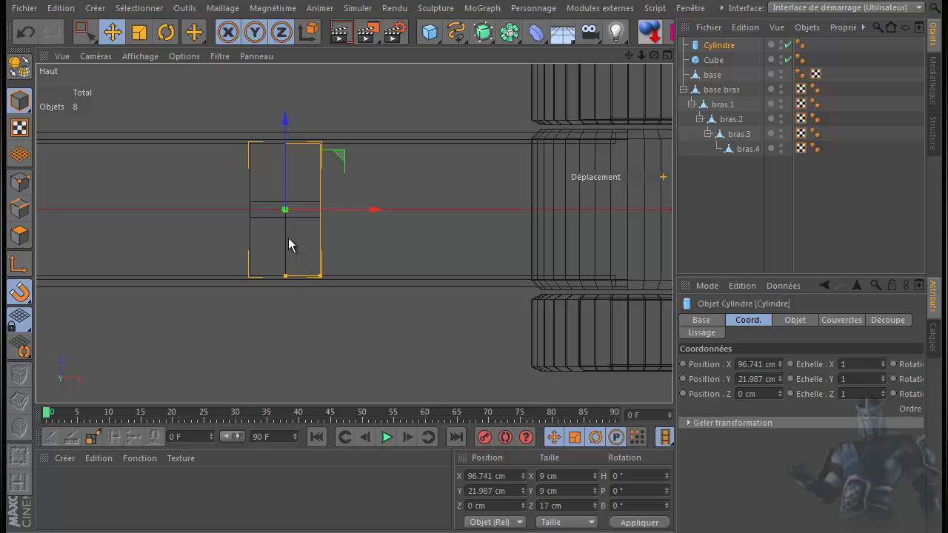
pyautogui.moveTo(286, 276); pyautogui.dragTo(292, 231)
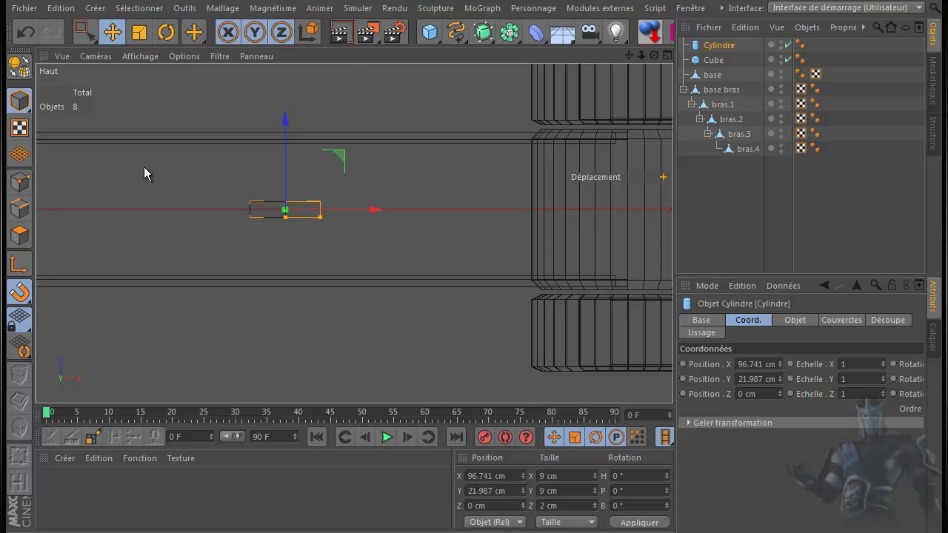
# Step: Convert the cylinder and the cube to editable polygon objects
pyautogui.middleClick(450, 377)
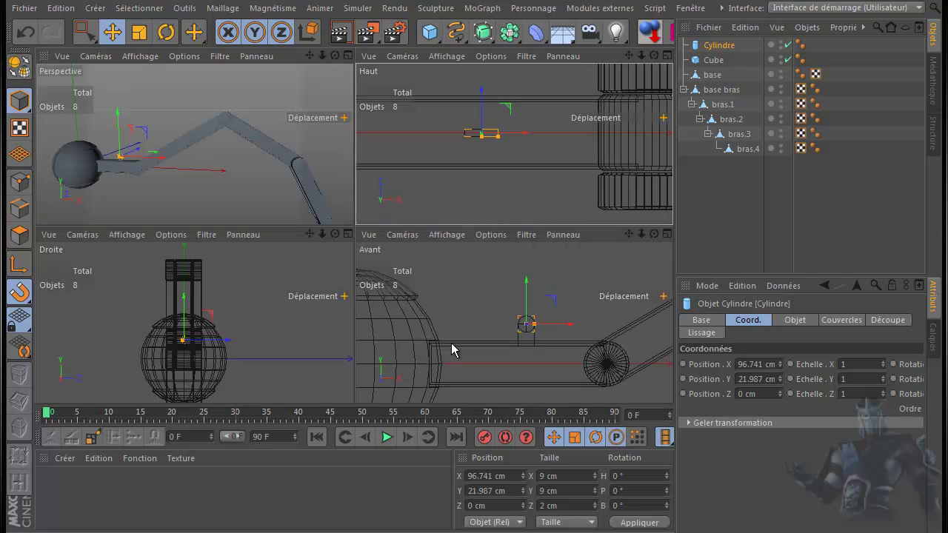
pyautogui.middleClick(452, 343)
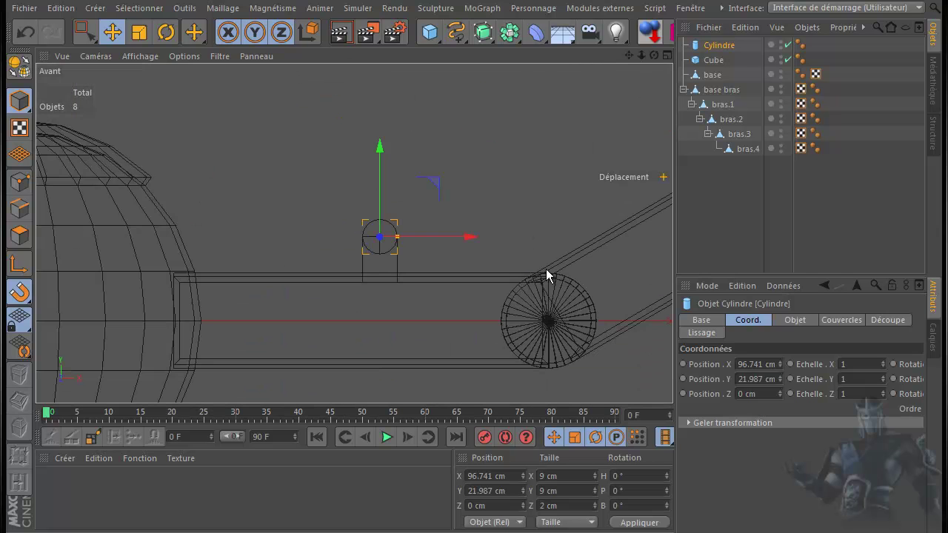
pyautogui.click(22, 59)
pyautogui.click(711, 60)
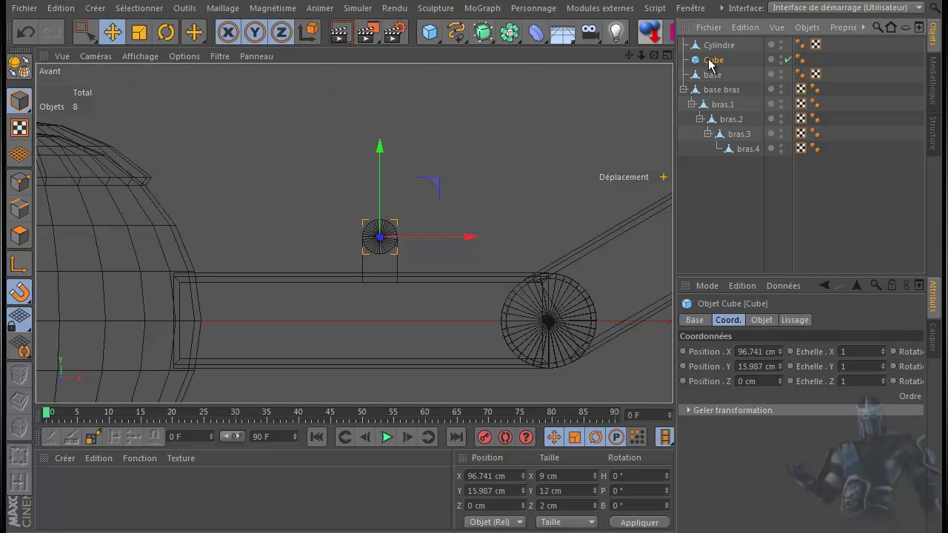
pyautogui.click(19, 64)
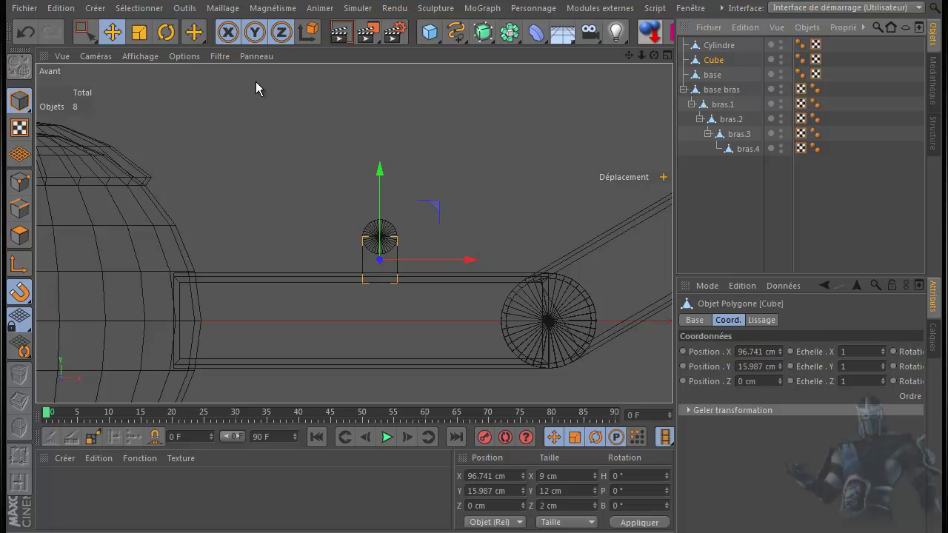
# Step: Connect the cylinder and the cube into a single object and delete the originals
pyautogui.keyDown('ctrl'); pyautogui.click(715, 48); pyautogui.keyUp('ctrl')
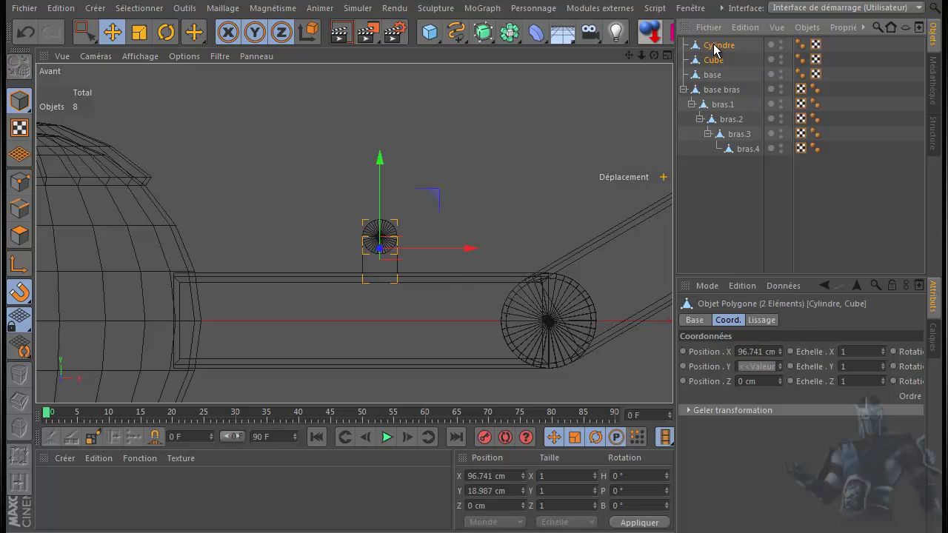
pyautogui.rightClick(715, 48)
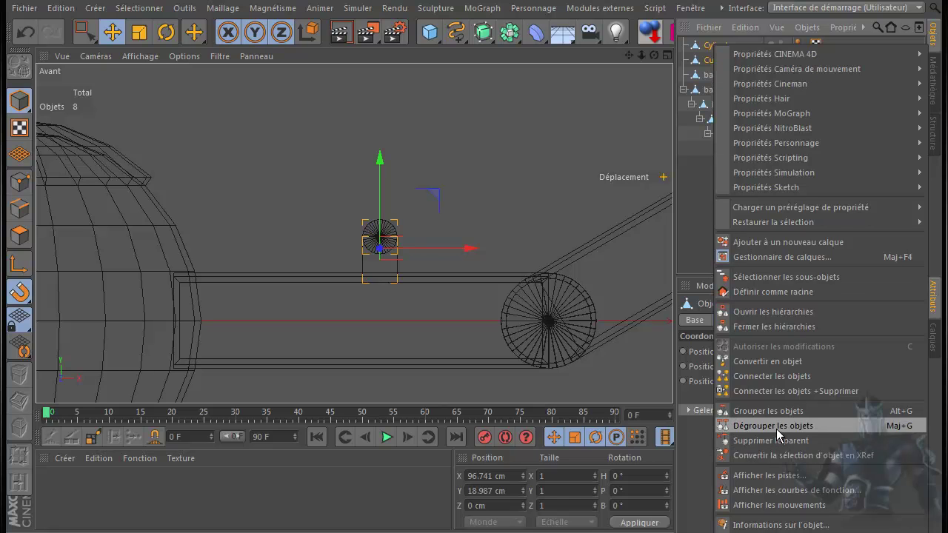
pyautogui.click(785, 391)
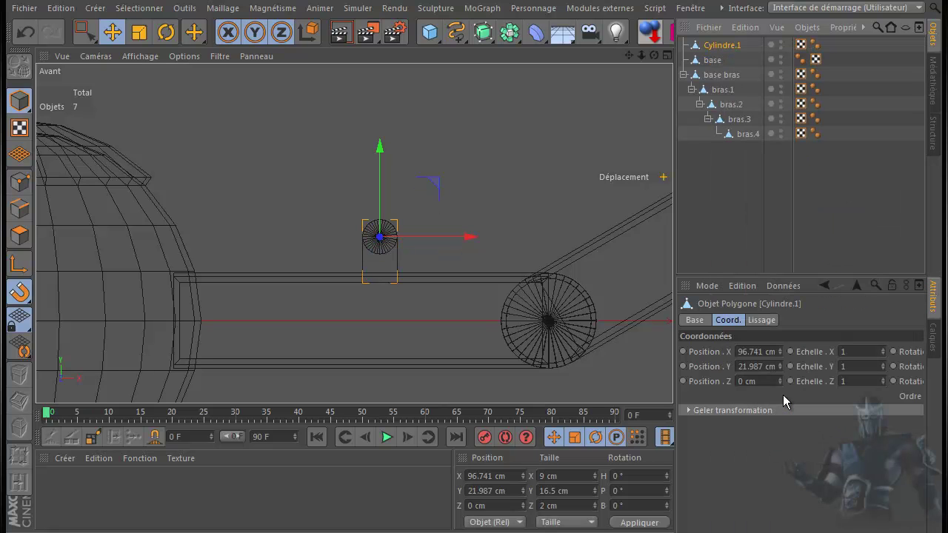
# Step: Rename the merged bracket object as base and make it a child of base bras
pyautogui.doubleClick(717, 46)
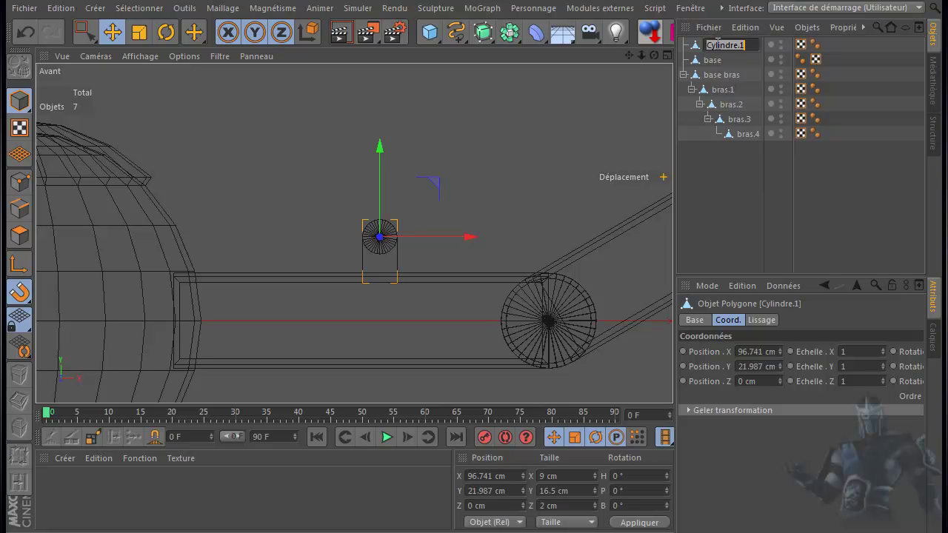
pyautogui.write('base')
pyautogui.press('Return')
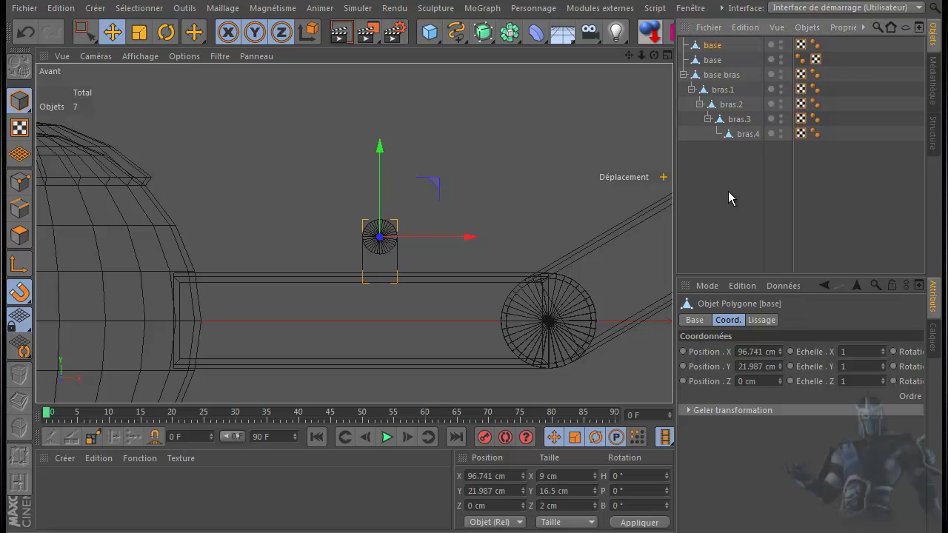
pyautogui.moveTo(714, 50); pyautogui.dragTo(718, 80)
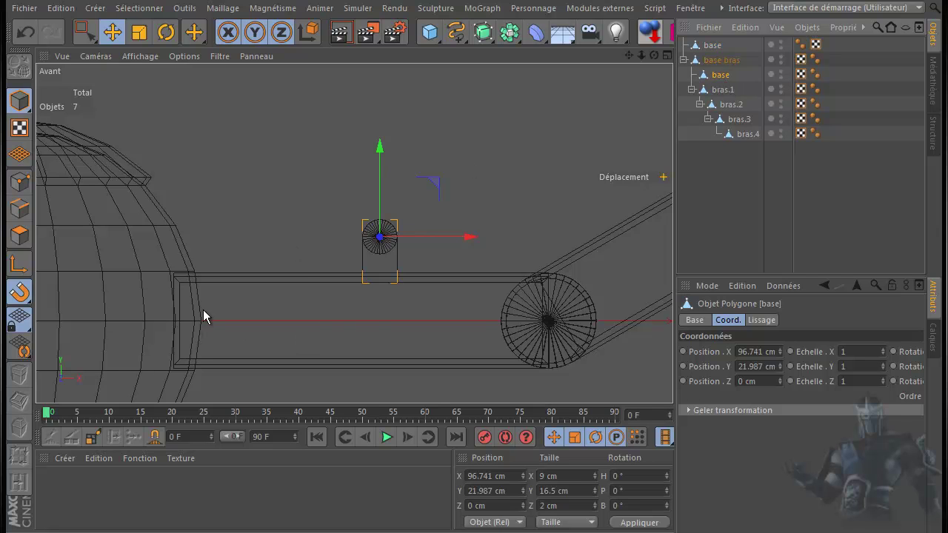
# Step: Add a Symmetry object under base bras and nest the bracket inside it
pyautogui.click(509, 33)
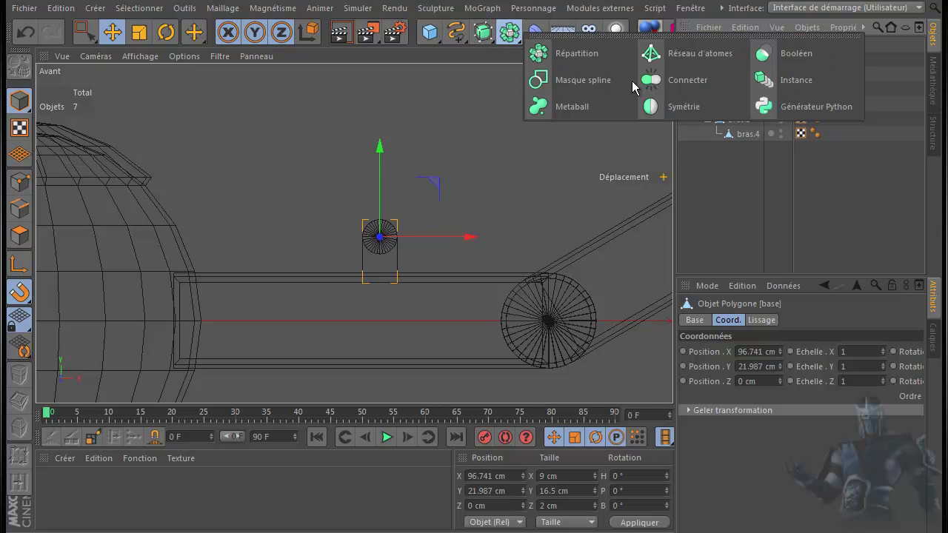
pyautogui.click(679, 109)
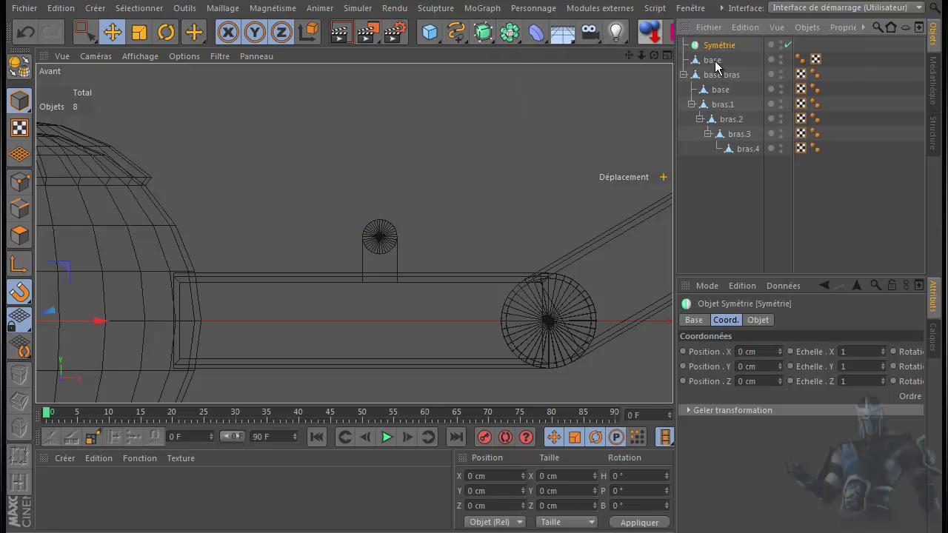
pyautogui.moveTo(715, 45); pyautogui.dragTo(725, 75)
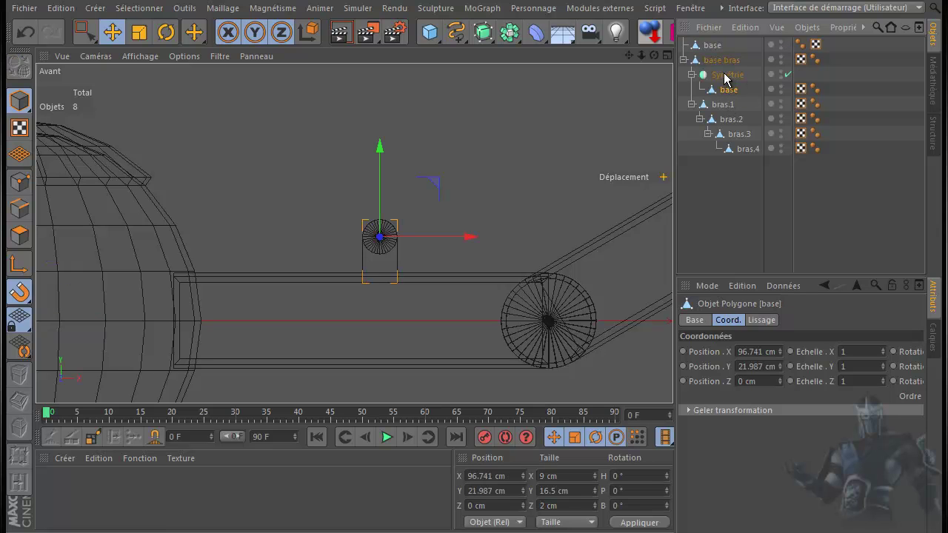
# Step: In the top view, move the bracket along Z to about -4.16 cm, off the arm's centre line
pyautogui.middleClick(485, 181)
pyautogui.middleClick(481, 191)
pyautogui.scroll(-8, 481, 191)
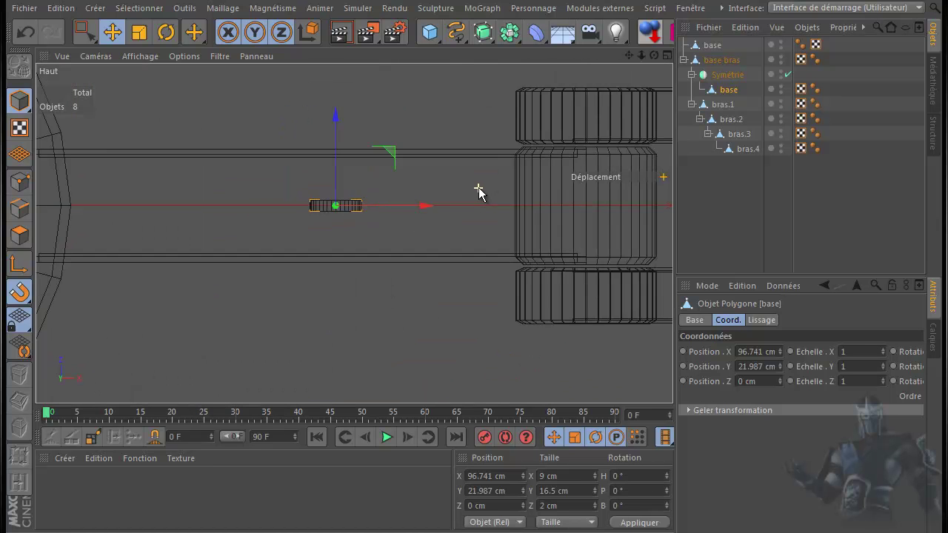
pyautogui.scroll(-3, 474, 194)
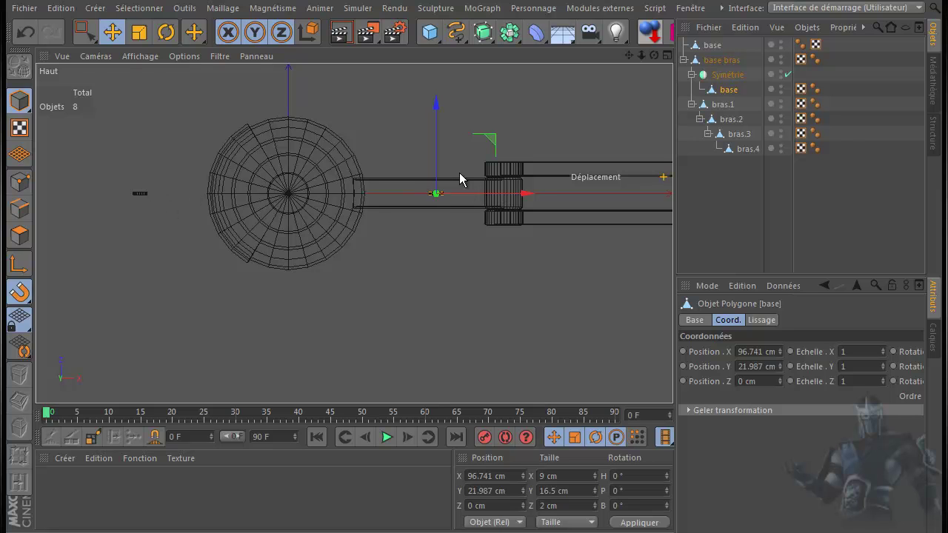
pyautogui.scroll(5, 476, 201)
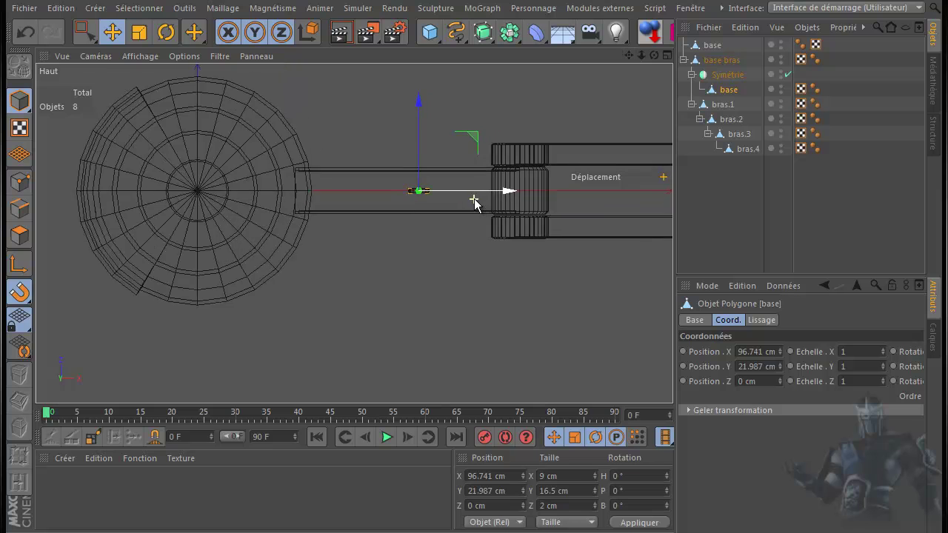
pyautogui.scroll(2, 476, 202)
pyautogui.moveTo(386, 102); pyautogui.dragTo(407, 121)
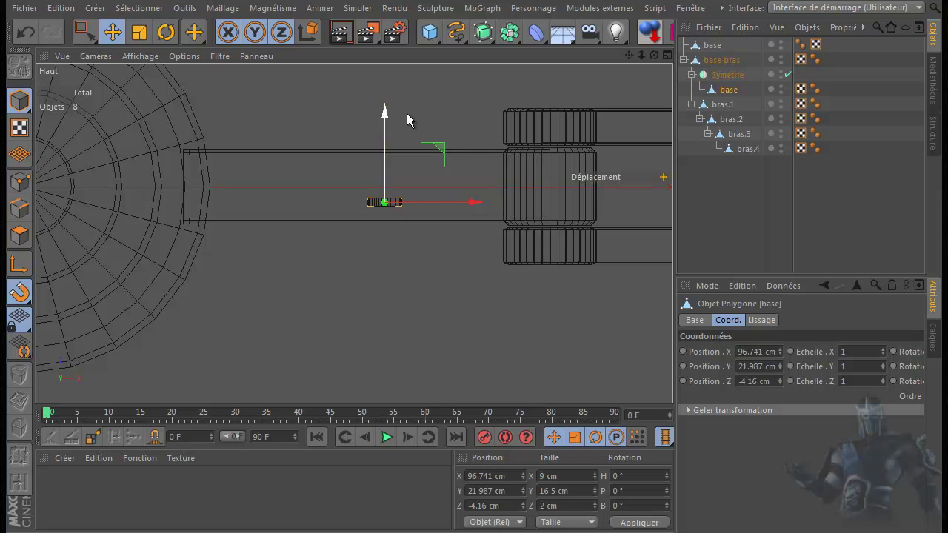
# Step: Set the Symmetry object's mirror plane to XY and collapse its hierarchy
pyautogui.click(728, 74)
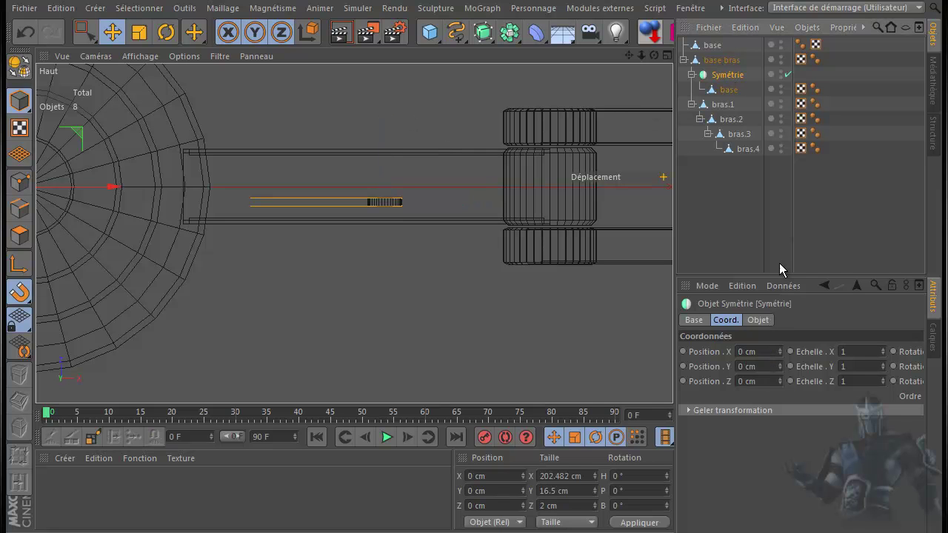
pyautogui.click(756, 320)
pyautogui.click(778, 352)
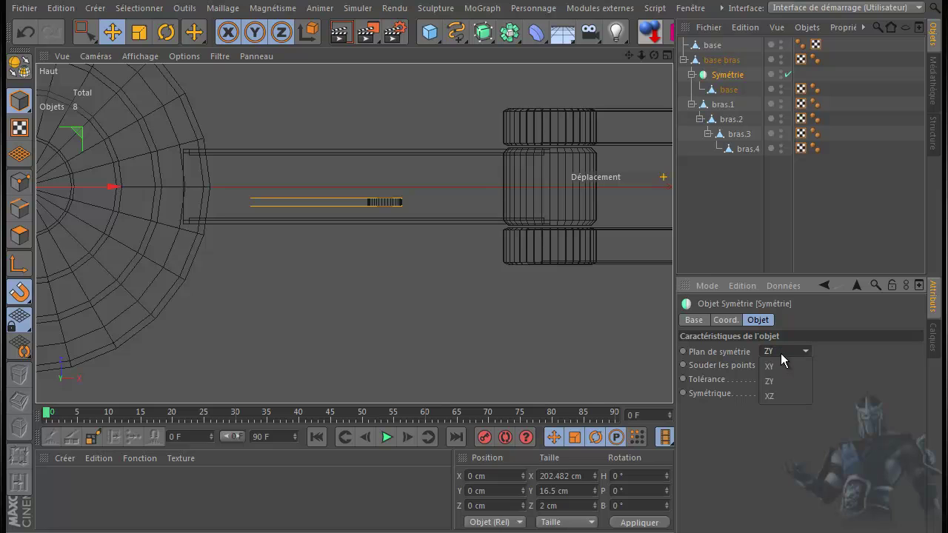
pyautogui.click(781, 364)
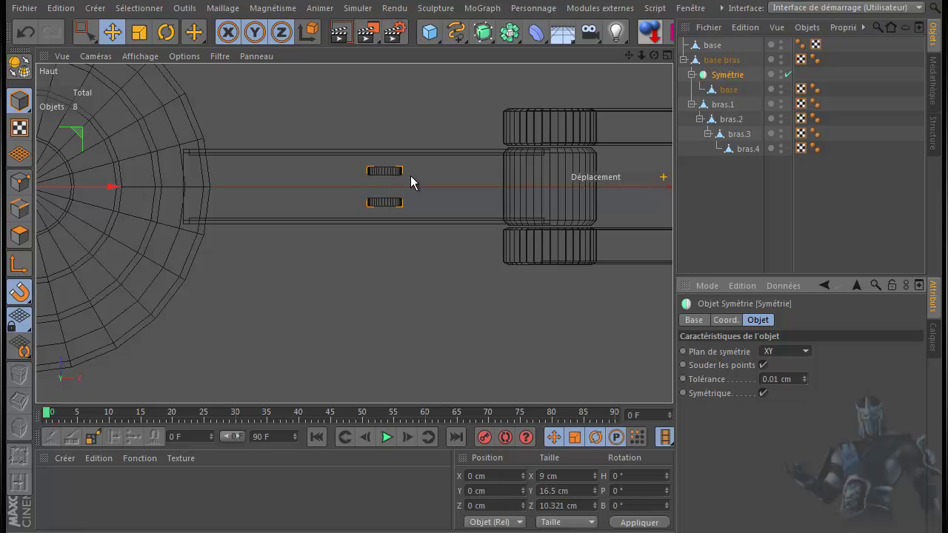
pyautogui.click(692, 74)
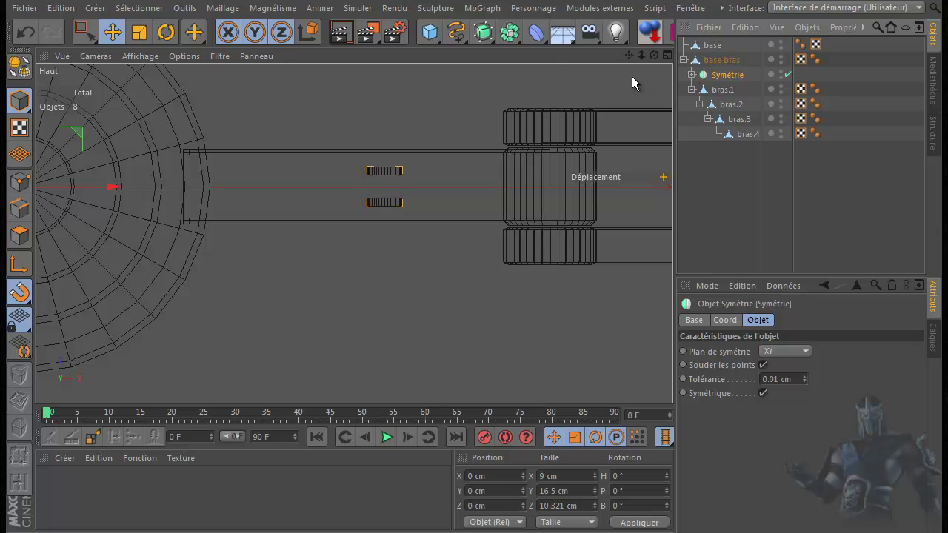
# Step: Add a cylinder between the two brackets at X about 97 cm, with radius 4.8 cm, height 4.9 cm and orientation -Z
pyautogui.moveTo(436, 38); pyautogui.dragTo(812, 55)
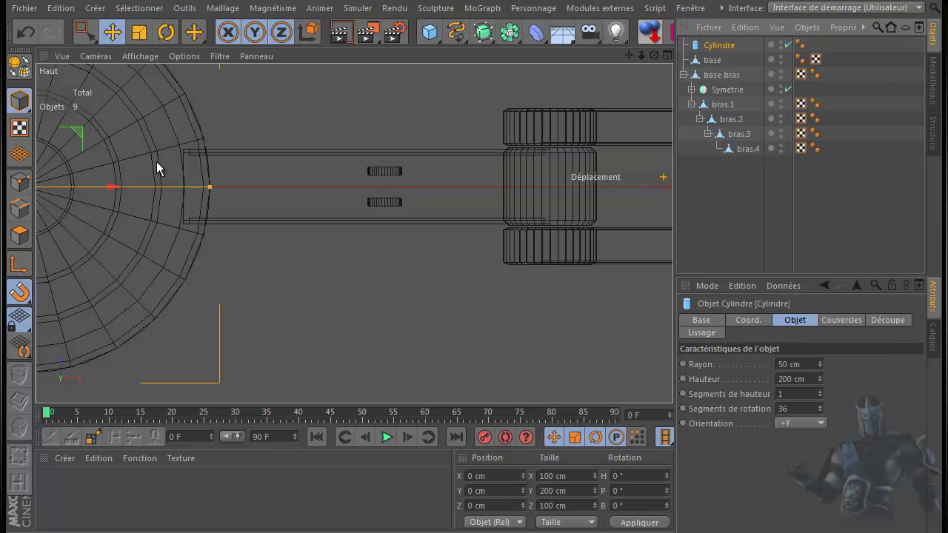
pyautogui.moveTo(112, 188); pyautogui.dragTo(478, 202)
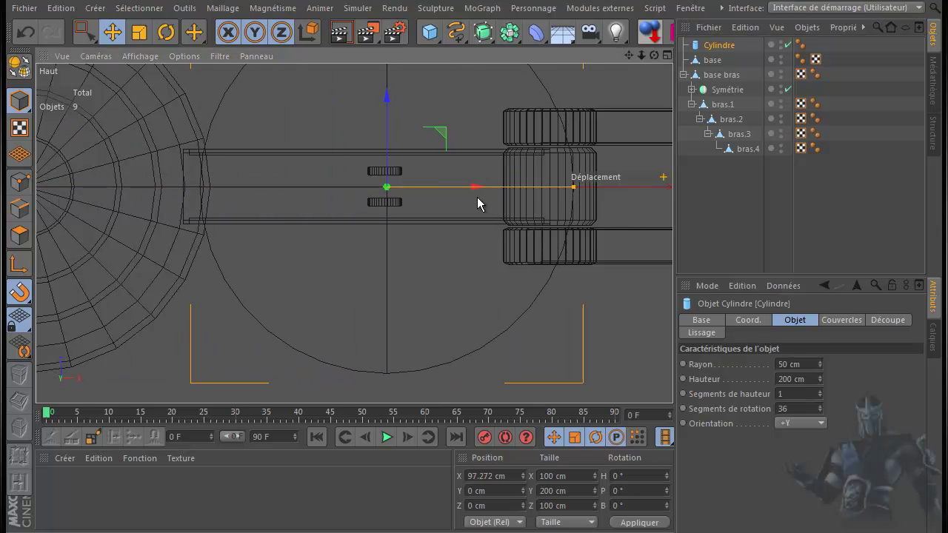
pyautogui.click(812, 364)
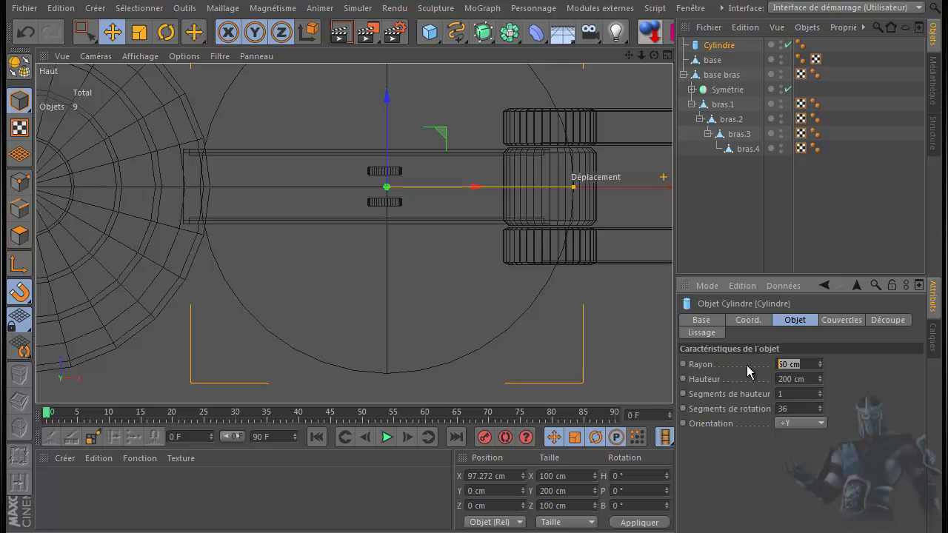
pyautogui.write('4.8')
pyautogui.press('Tab')
pyautogui.write('4')
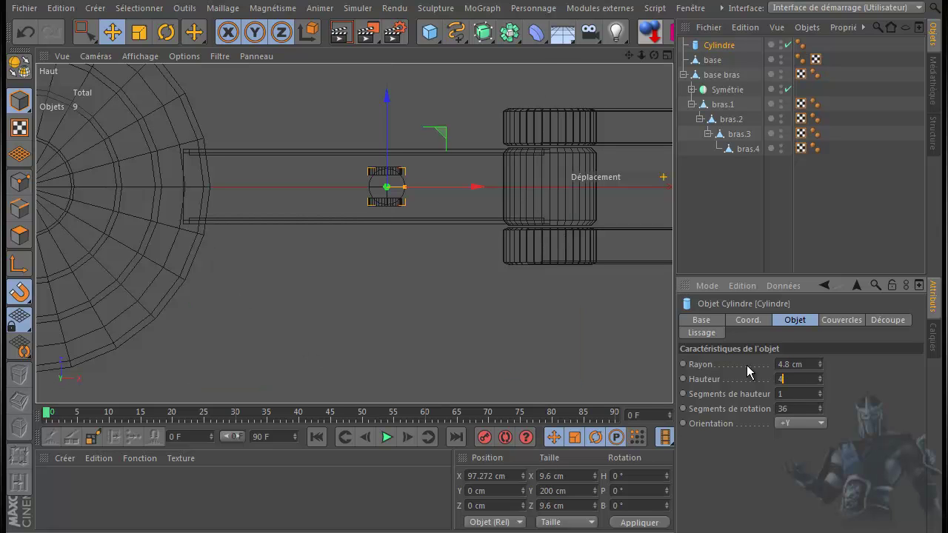
pyautogui.write('.9')
pyautogui.press('Return')
pyautogui.click(809, 423)
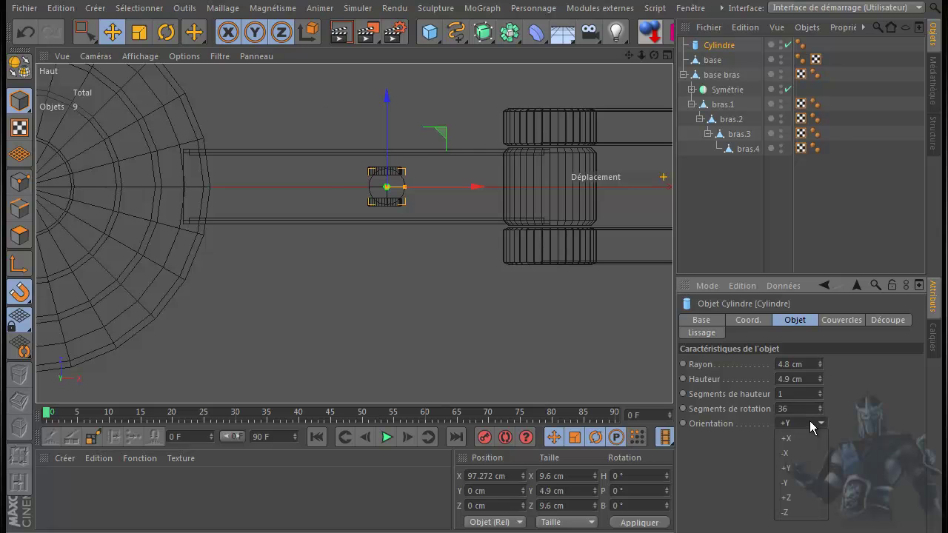
pyautogui.click(806, 512)
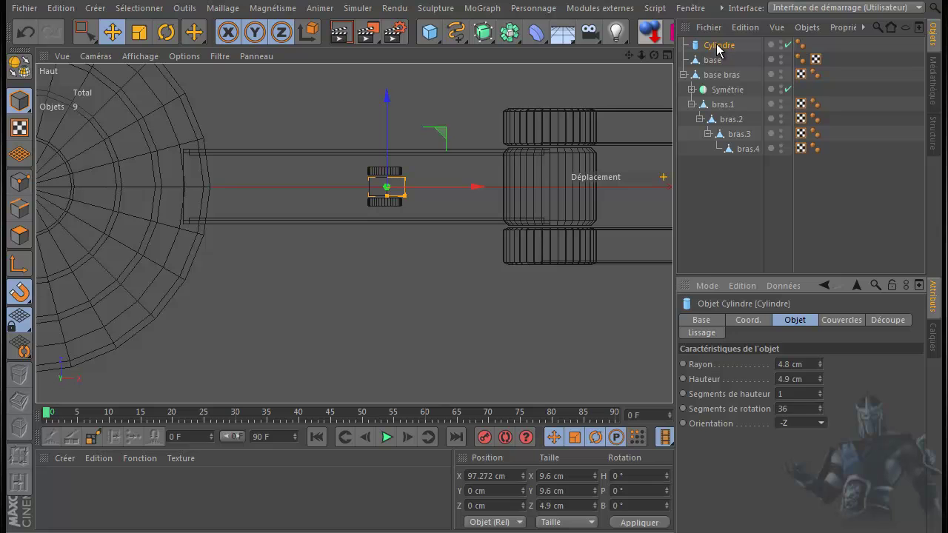
# Step: Nest the cylinder under the bracket and set its X and Y positions to 0 to centre it on the bracket's axis
pyautogui.click(691, 89)
pyautogui.moveTo(719, 46); pyautogui.dragTo(729, 109)
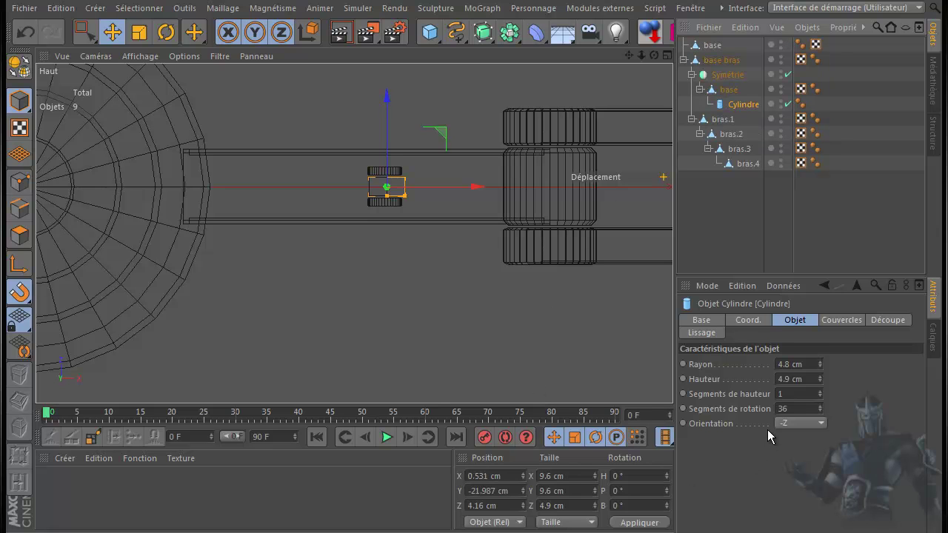
pyautogui.click(752, 320)
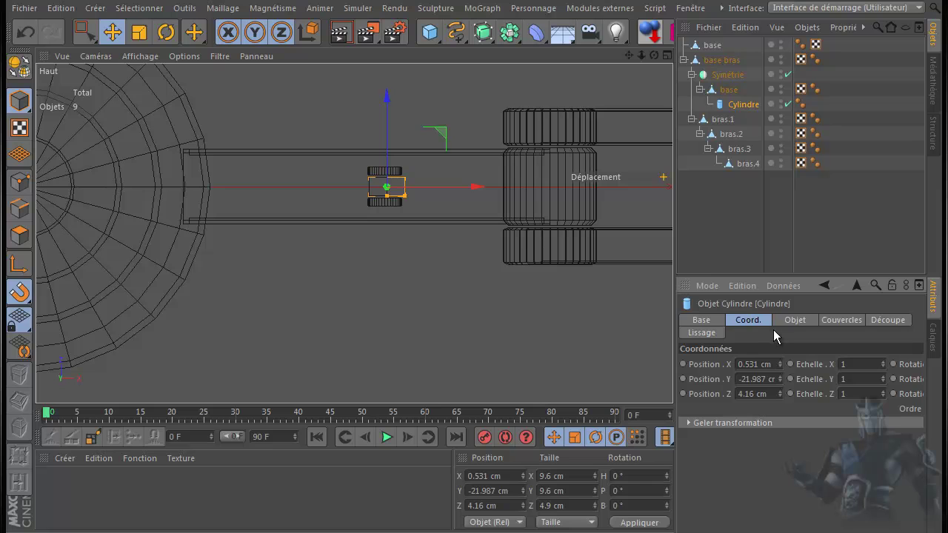
pyautogui.click(763, 379)
pyautogui.write('0')
pyautogui.press('Return')
pyautogui.doubleClick(761, 365)
pyautogui.write('0')
pyautogui.press('Return')
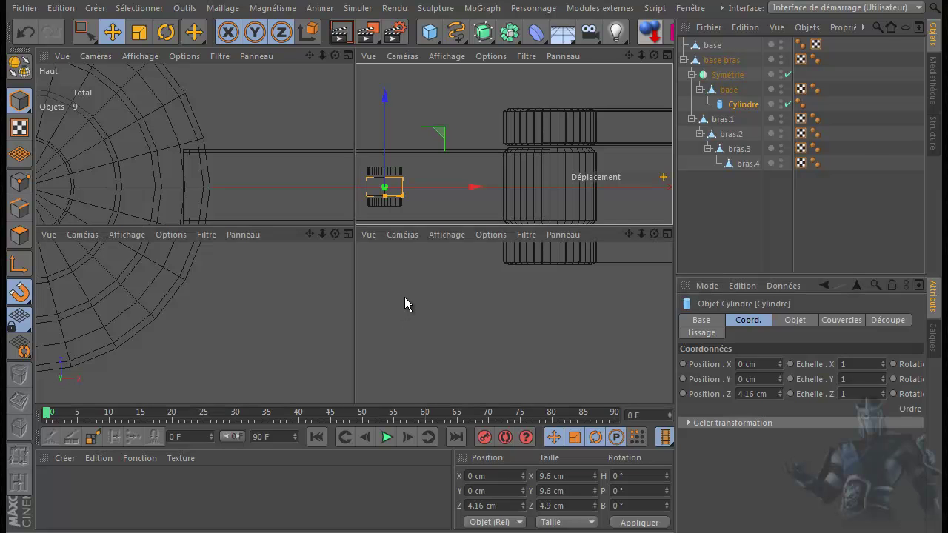
# Step: Examine how the cylinder fits the brackets in the front and top views
pyautogui.middleClick(404, 303)
pyautogui.middleClick(471, 295)
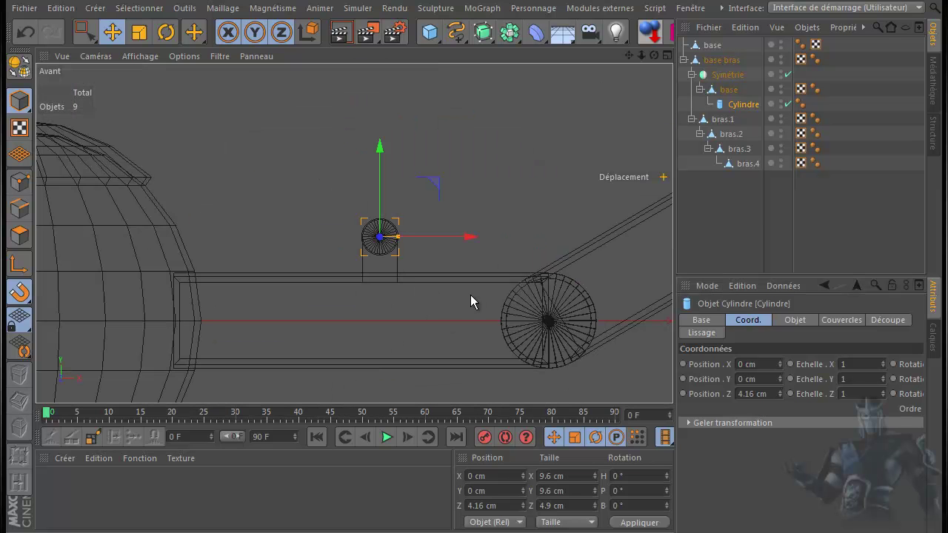
pyautogui.scroll(3, 451, 177)
pyautogui.keyDown('alt'); pyautogui.moveTo(438, 189); pyautogui.dragTo(340, 289, button='middle'); pyautogui.keyUp('alt')
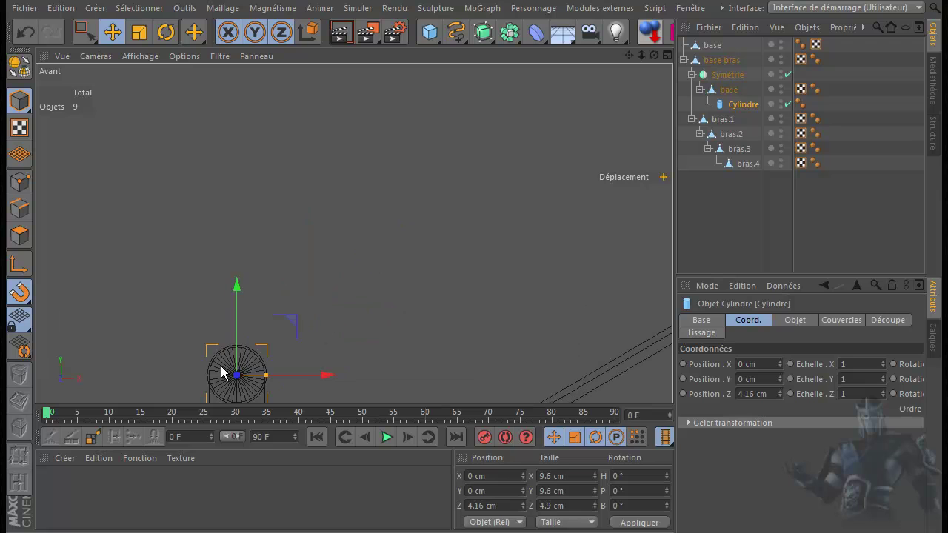
pyautogui.moveTo(627, 56); pyautogui.dragTo(481, 317)
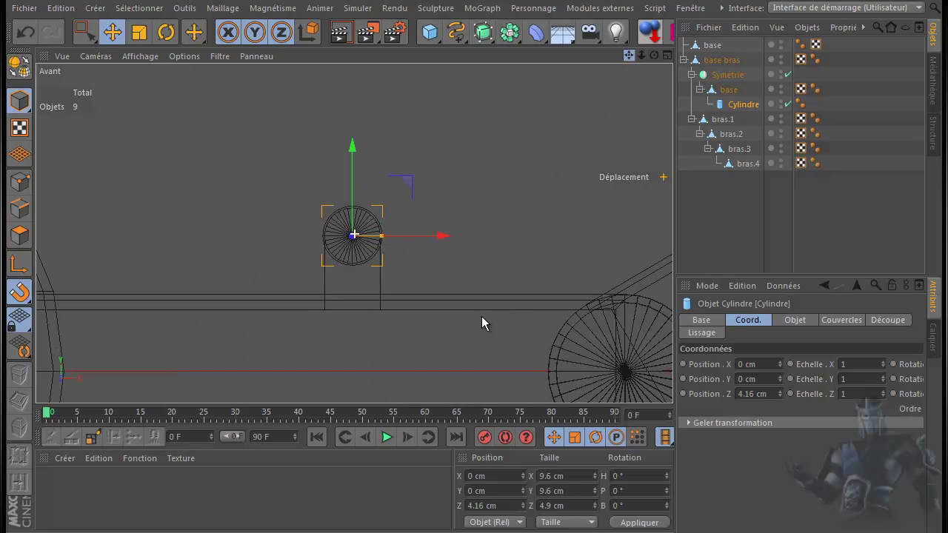
pyautogui.middleClick(491, 218)
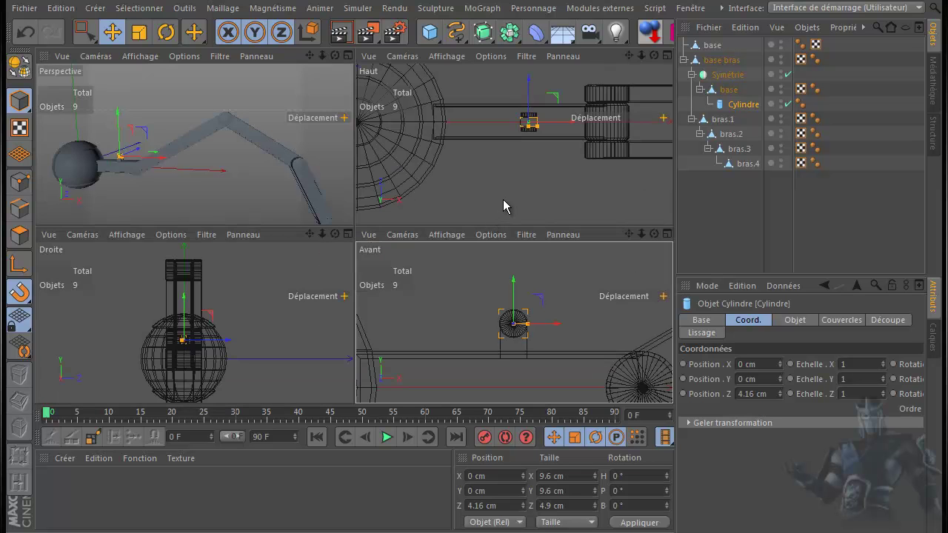
pyautogui.middleClick(503, 205)
pyautogui.scroll(6, 408, 194)
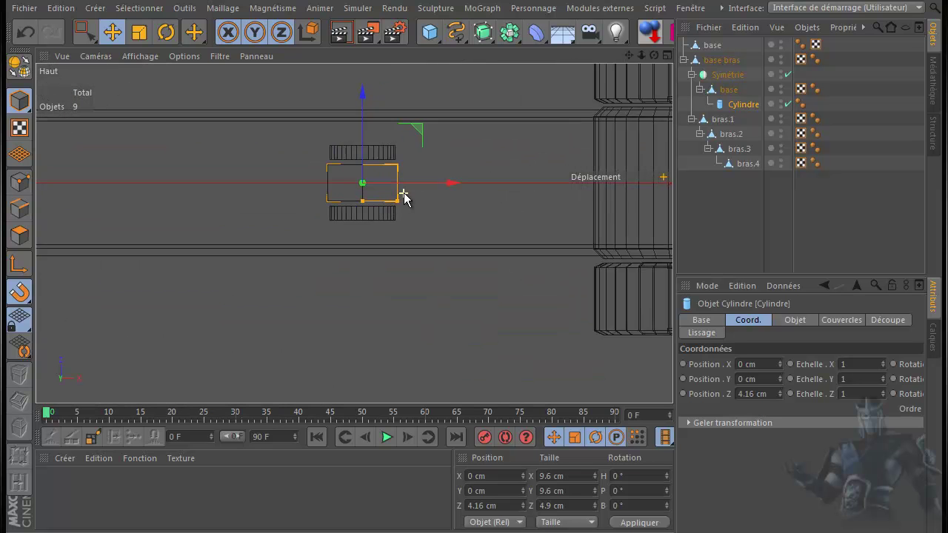
pyautogui.scroll(2, 404, 196)
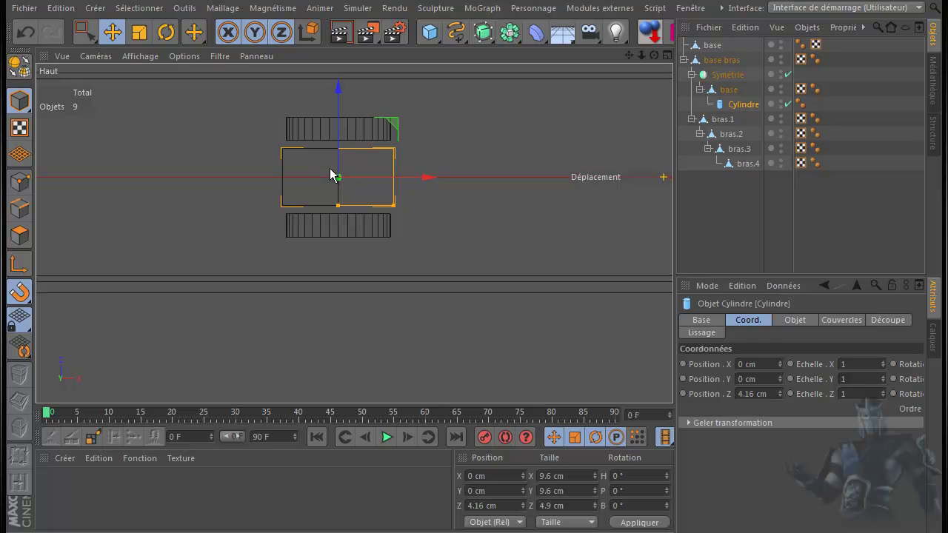
# Step: Move the cylinder directly under base bras and slide the mirrored bracket against it, to Z about -3.59 cm
pyautogui.click(356, 135)
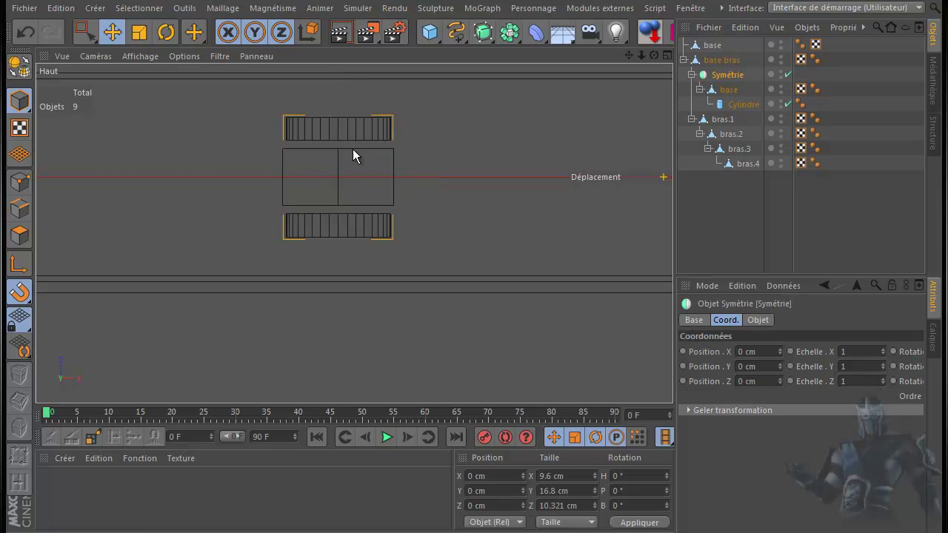
pyautogui.moveTo(741, 104); pyautogui.dragTo(731, 69)
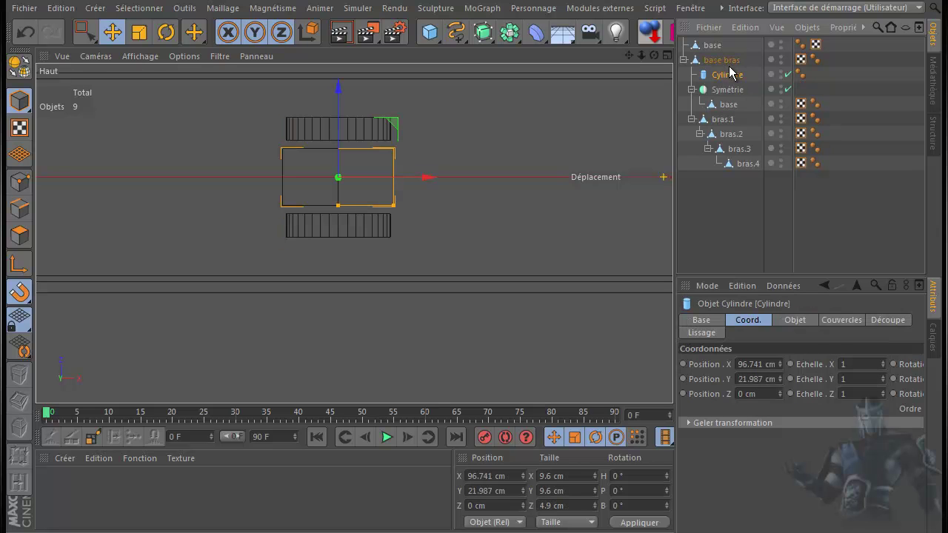
pyautogui.click(725, 105)
pyautogui.moveTo(337, 133); pyautogui.dragTo(338, 131)
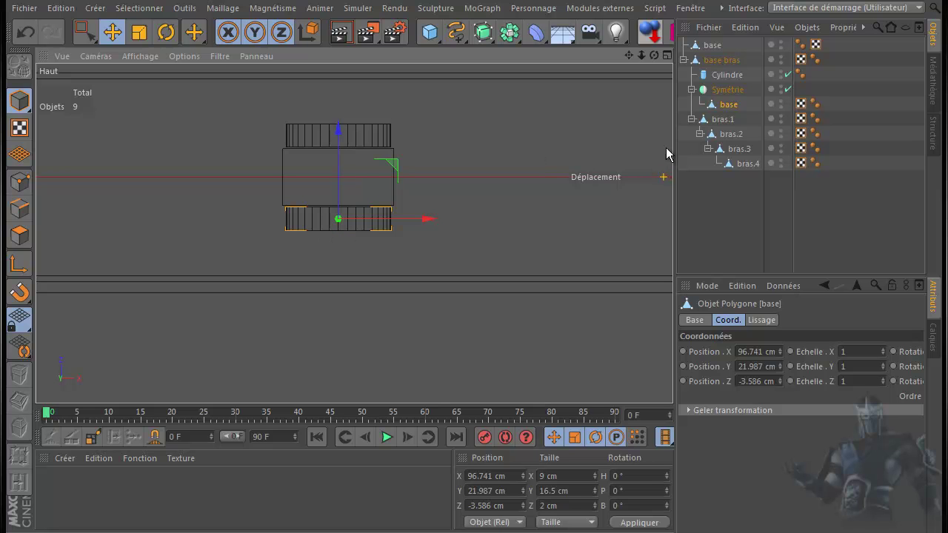
# Step: Convert the Symmetry object holding the two brackets to editable geometry
pyautogui.click(726, 89)
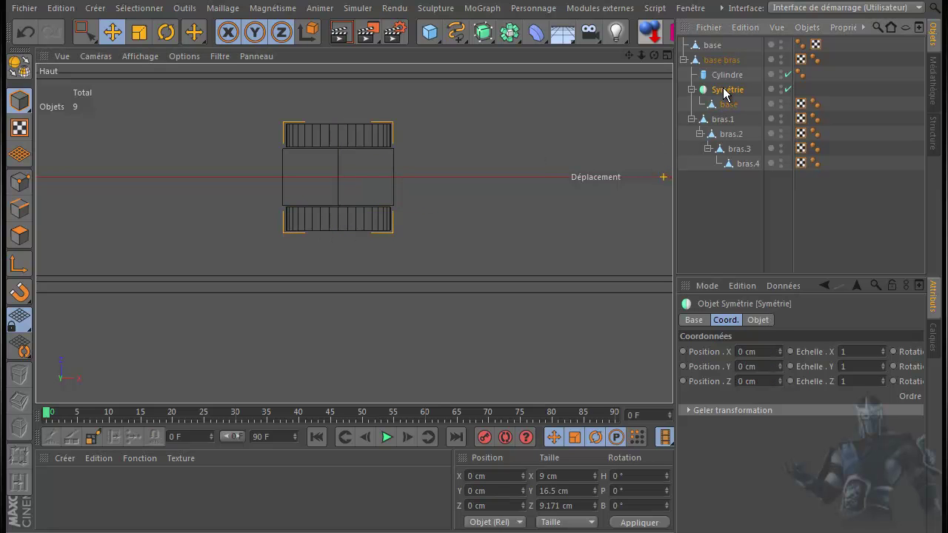
pyautogui.click(729, 104)
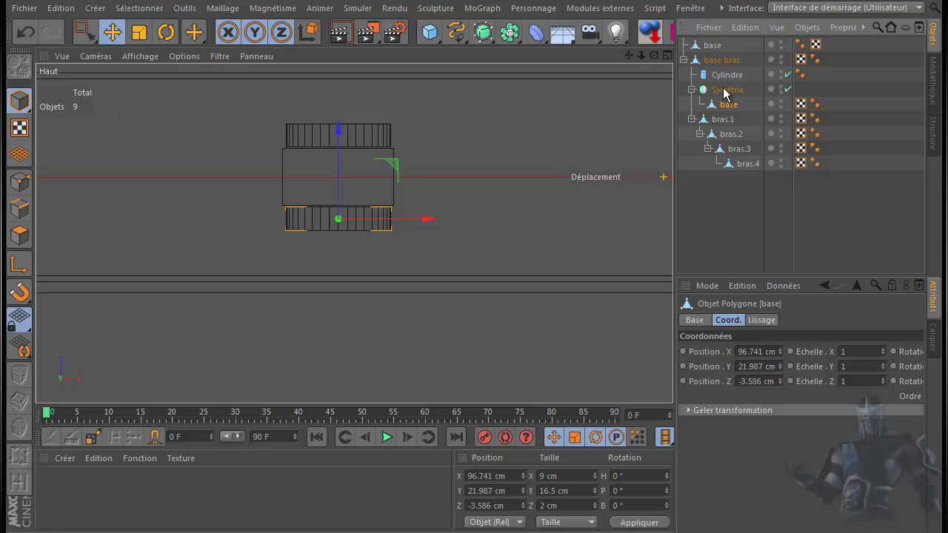
pyautogui.click(725, 89)
pyautogui.click(17, 71)
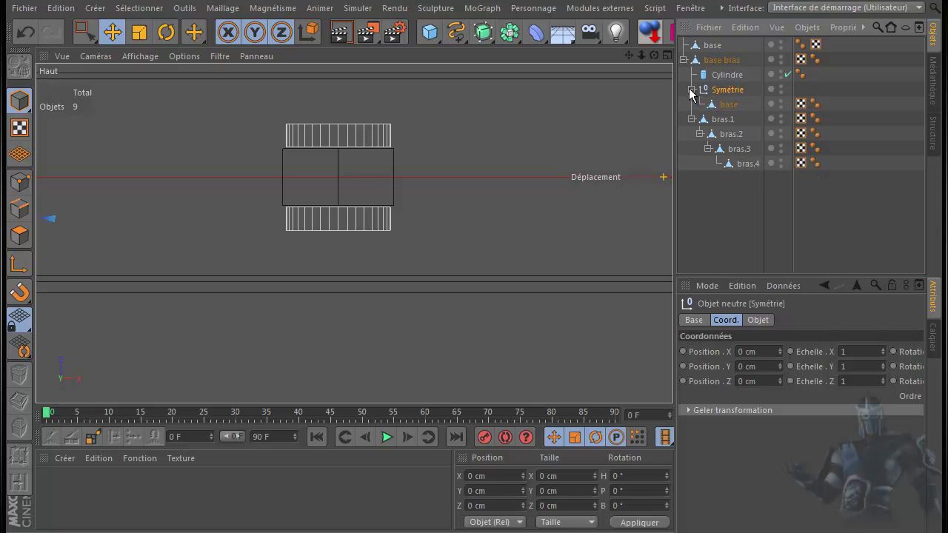
# Step: Take the base bracket object out of the Symétrie null, placing it directly under base bras, and delete the empty null
pyautogui.click(728, 106)
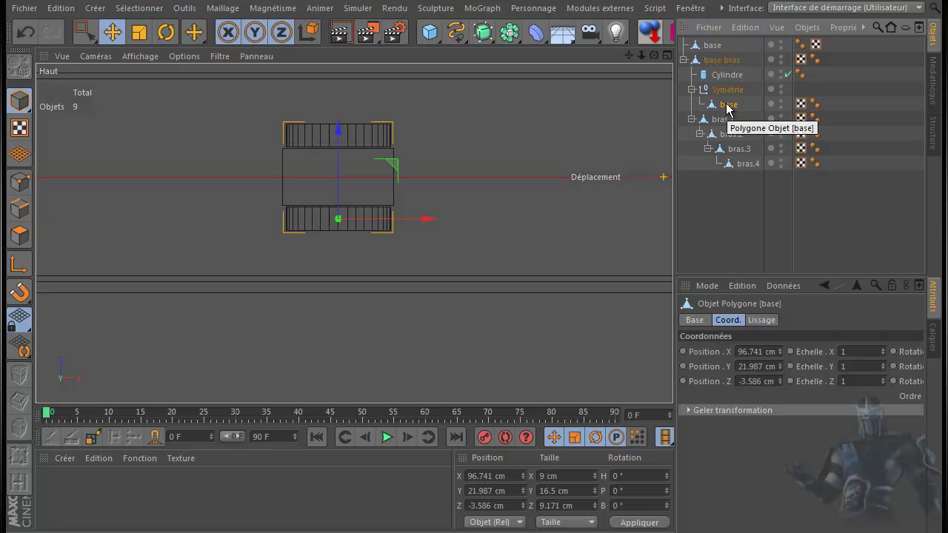
pyautogui.moveTo(727, 105); pyautogui.dragTo(729, 84)
pyautogui.click(726, 104)
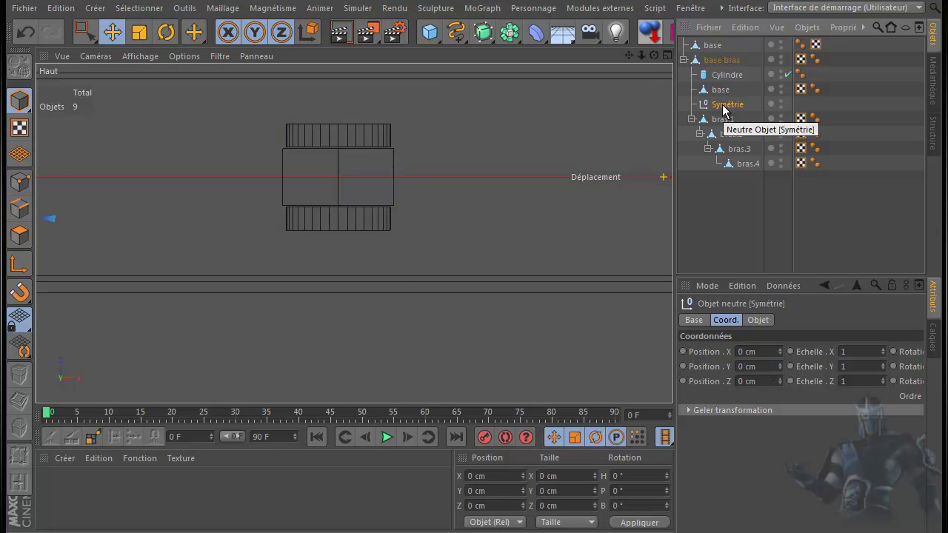
pyautogui.press('Delete')
# Step: Convert the Cylindre object to an editable polygon object and rename it "base verin"
pyautogui.click(724, 77)
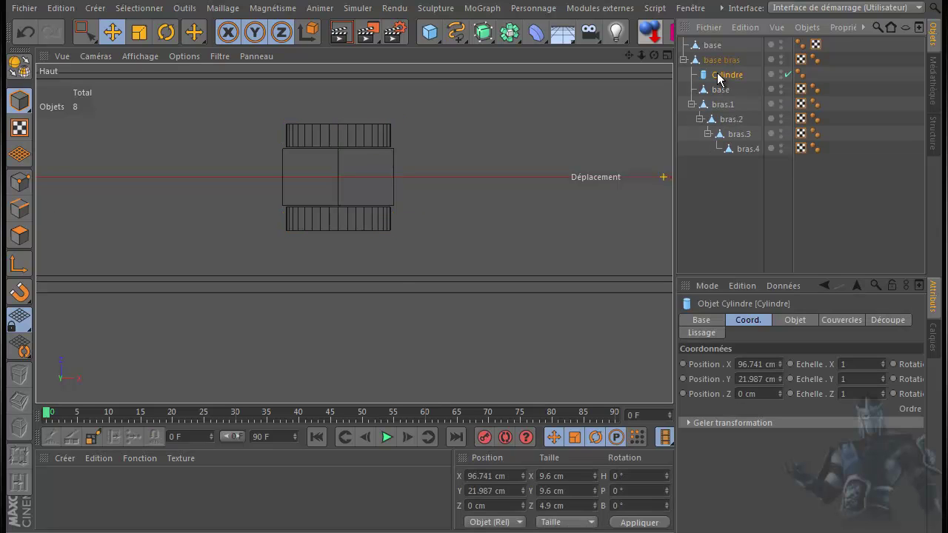
pyautogui.click(19, 67)
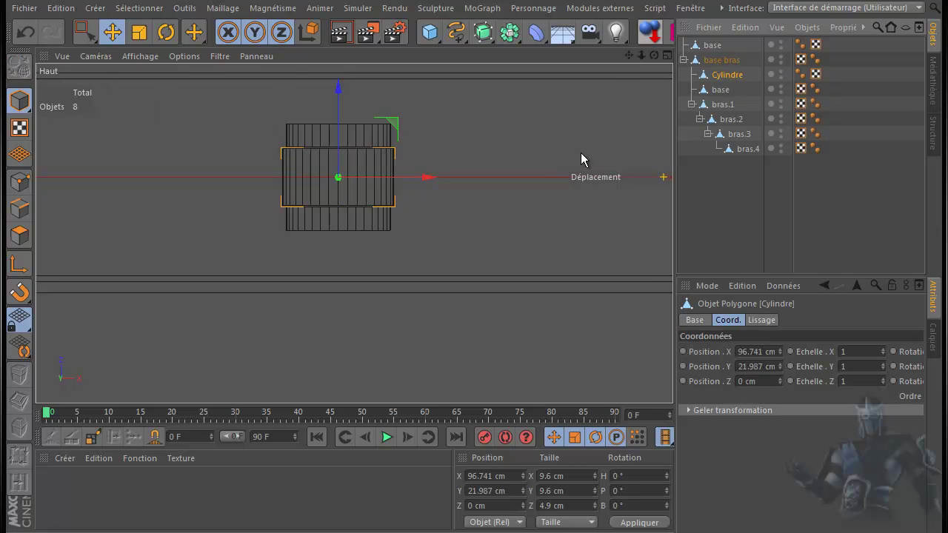
pyautogui.doubleClick(727, 74)
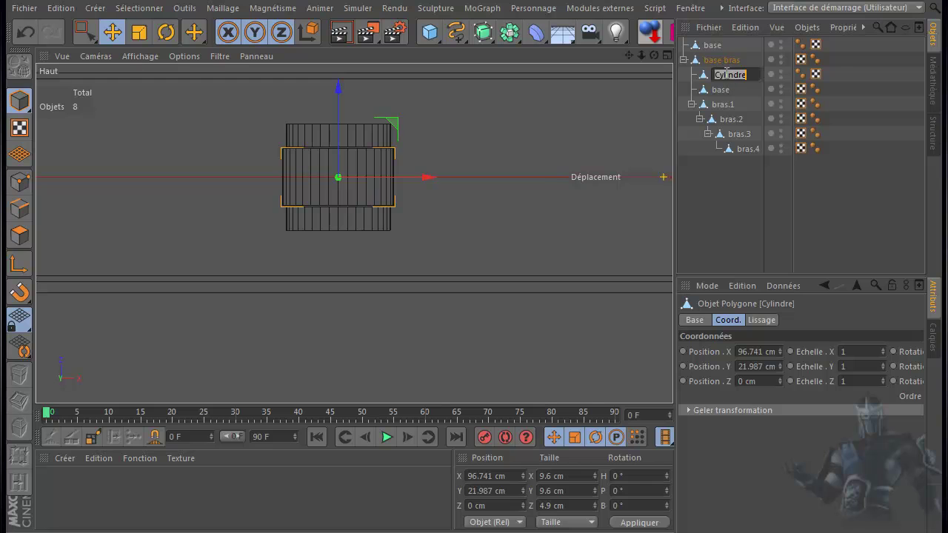
pyautogui.write('base verin')
pyautogui.press('Return')
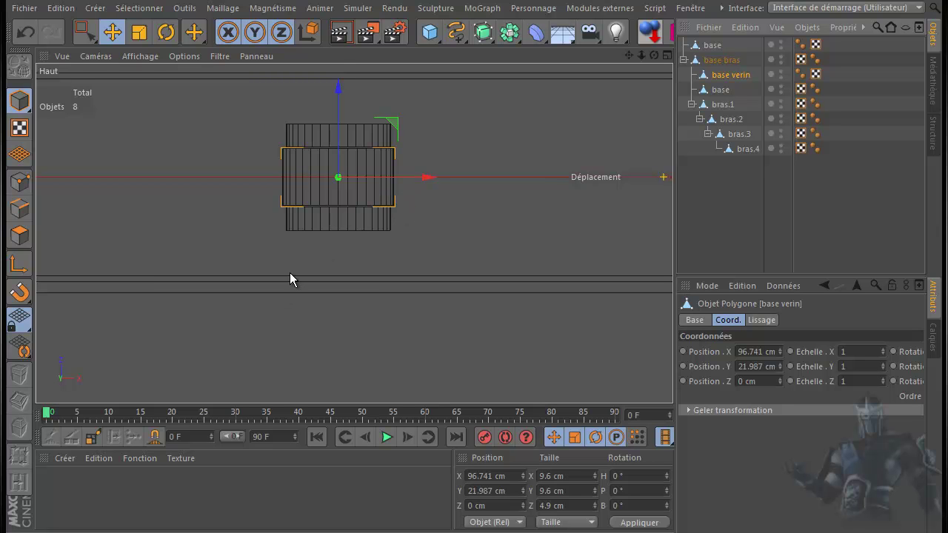
# Step: Copy base verin and the base bracket object from base bras into bras.1 as its children
pyautogui.click(719, 89)
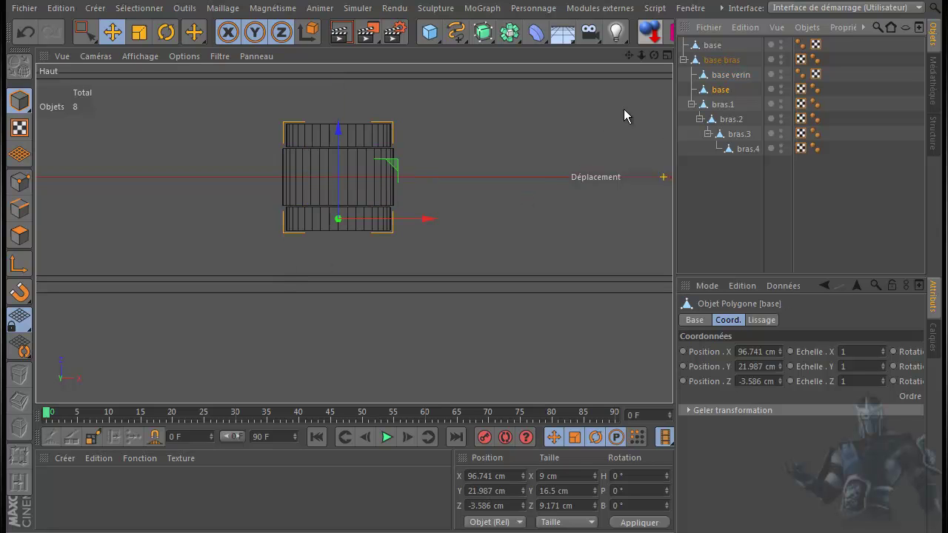
pyautogui.middleClick(168, 211)
pyautogui.middleClick(217, 182)
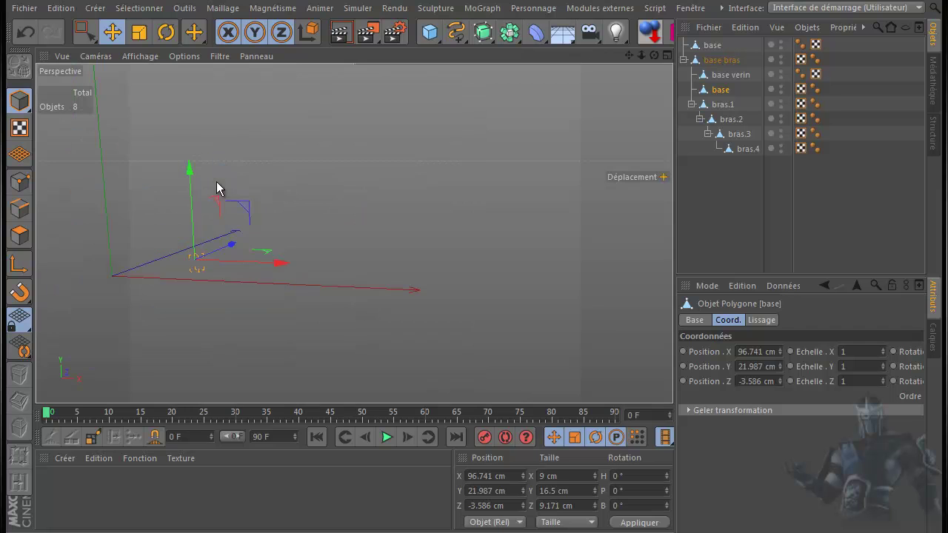
pyautogui.click(358, 300)
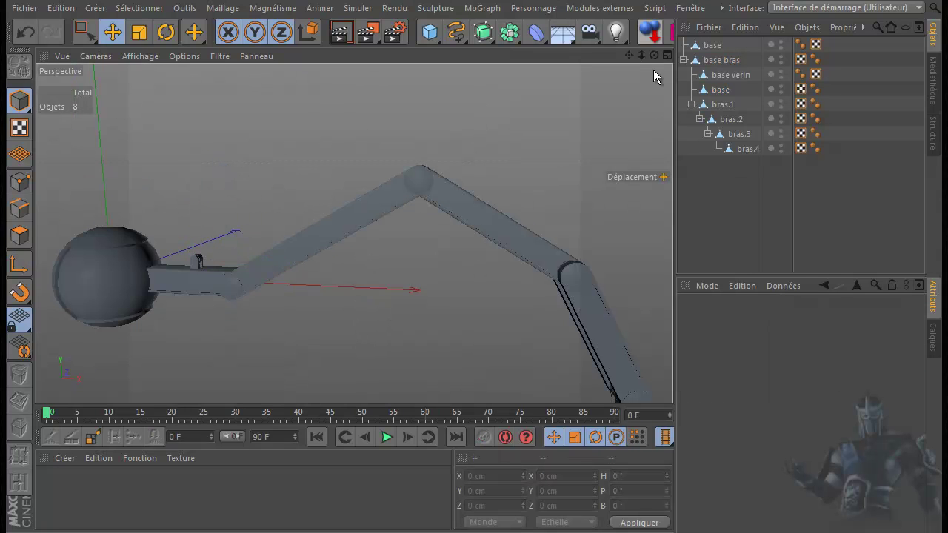
pyautogui.moveTo(657, 54); pyautogui.dragTo(467, 303)
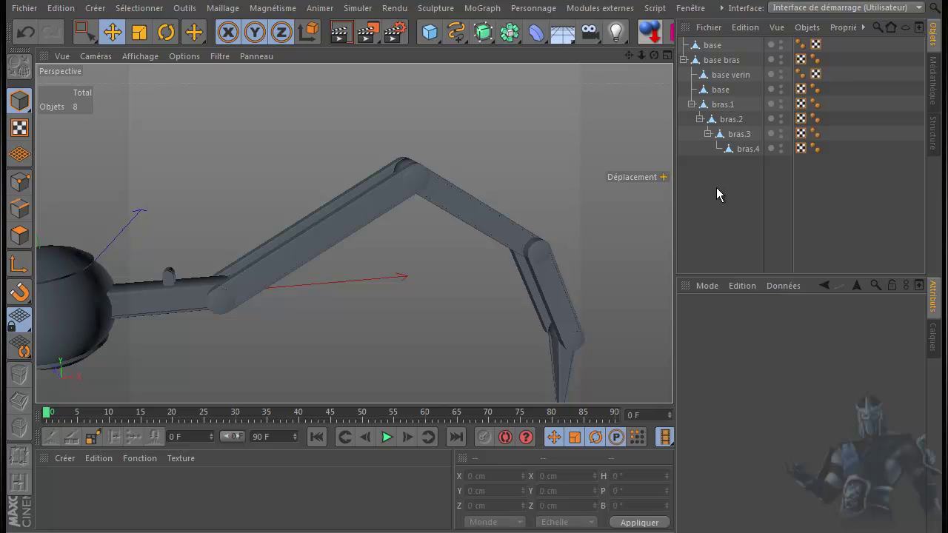
pyautogui.click(722, 76)
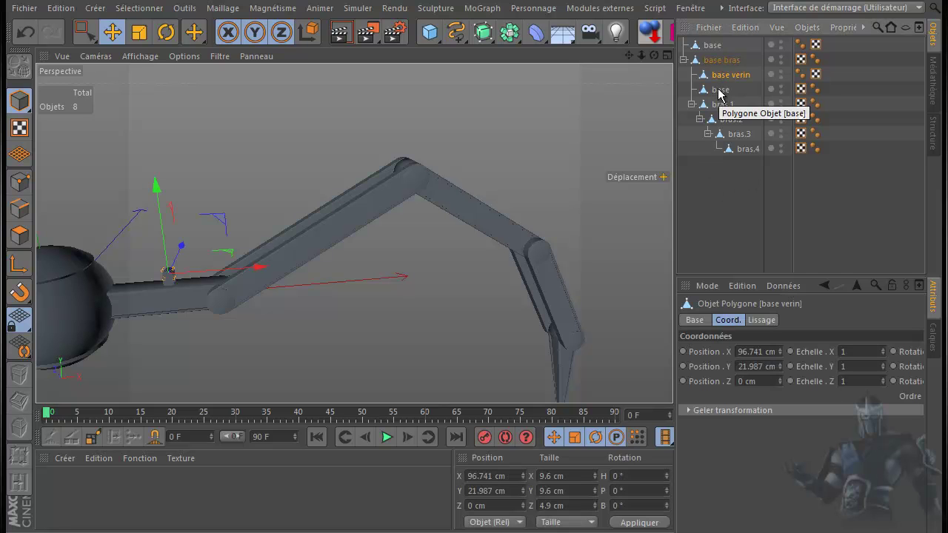
pyautogui.keyDown('ctrl'); pyautogui.click(719, 90); pyautogui.keyUp('ctrl')
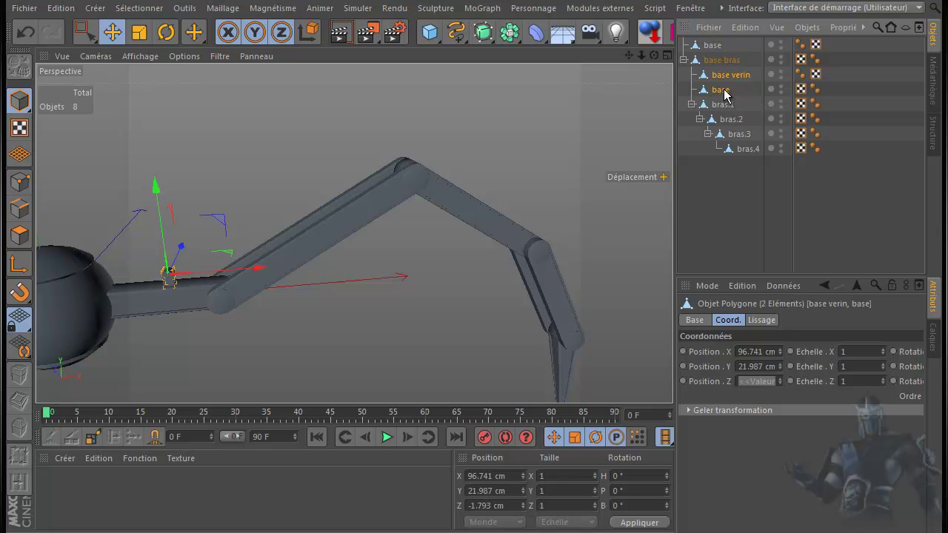
pyautogui.moveTo(724, 93); pyautogui.dragTo(725, 107)
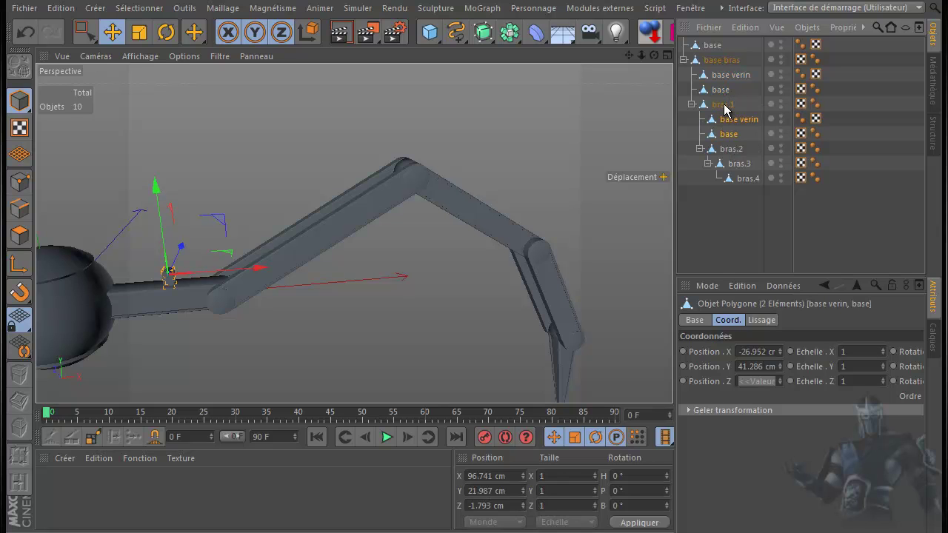
# Step: In the front view, move the copied cylinder and brackets onto the sloping bras.1 arm, to about X 195 cm, Y 56.7 cm
pyautogui.middleClick(347, 211)
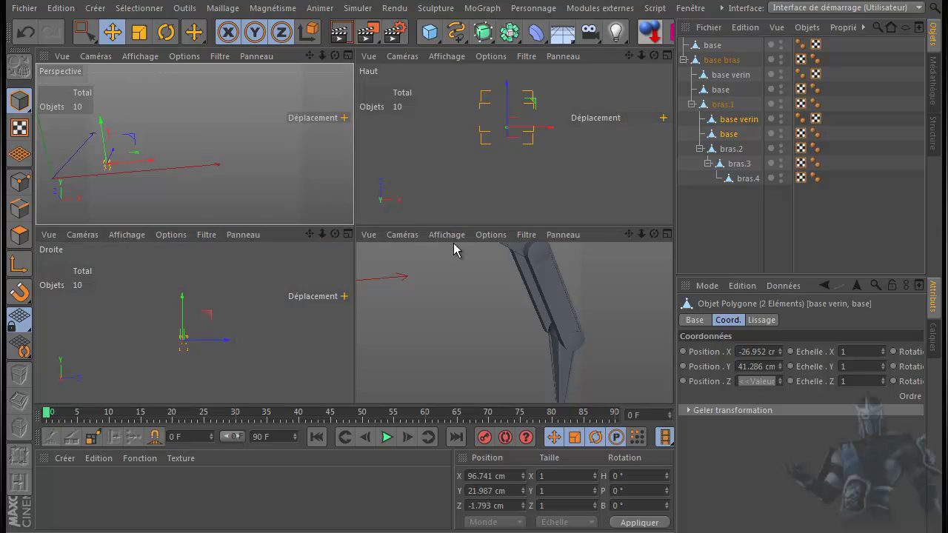
pyautogui.middleClick(460, 302)
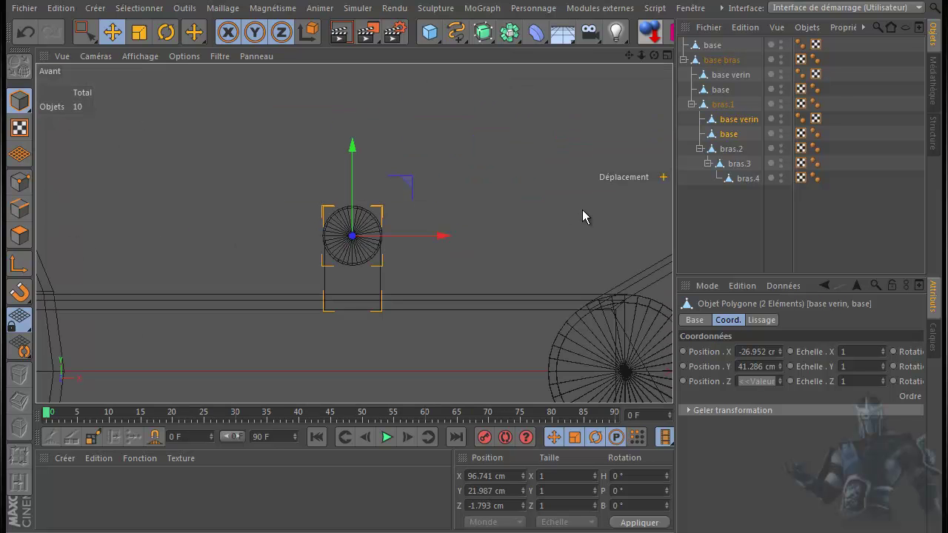
pyautogui.moveTo(628, 55); pyautogui.dragTo(474, 318)
pyautogui.moveTo(126, 250); pyautogui.dragTo(527, 115)
# Step: Rotate the copies to a bank of about 327.4° to match the arm's slope, and seat them at about X 194.7 cm, Y 57.1 cm
pyautogui.click(166, 32)
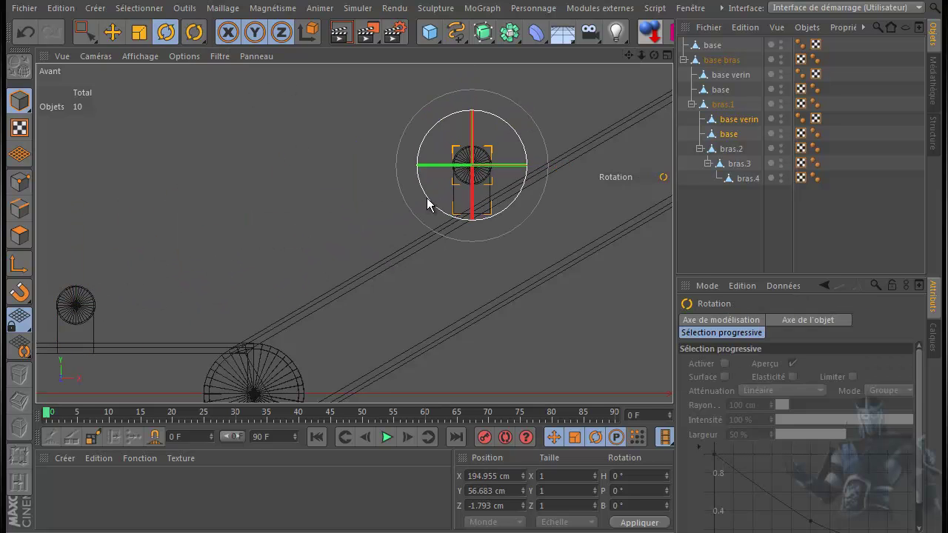
pyautogui.moveTo(511, 207); pyautogui.dragTo(535, 180)
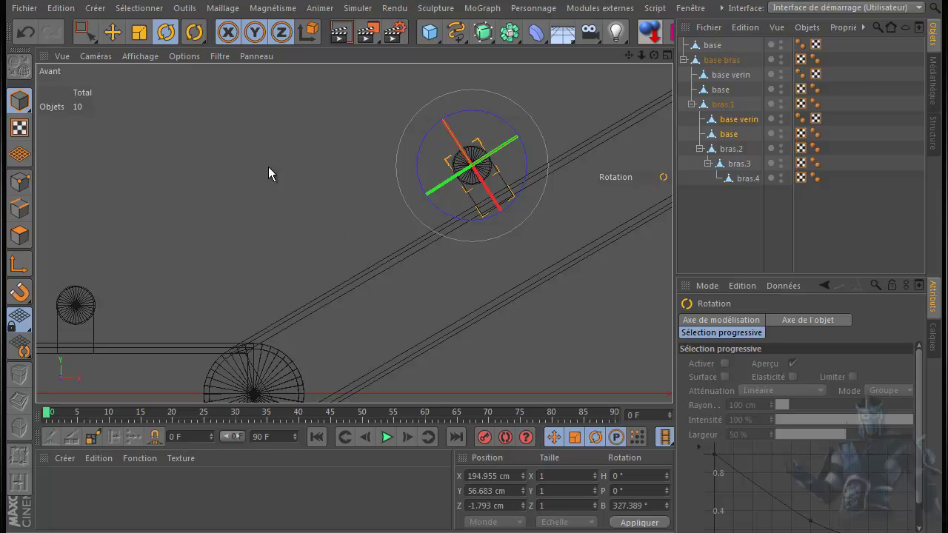
pyautogui.click(112, 32)
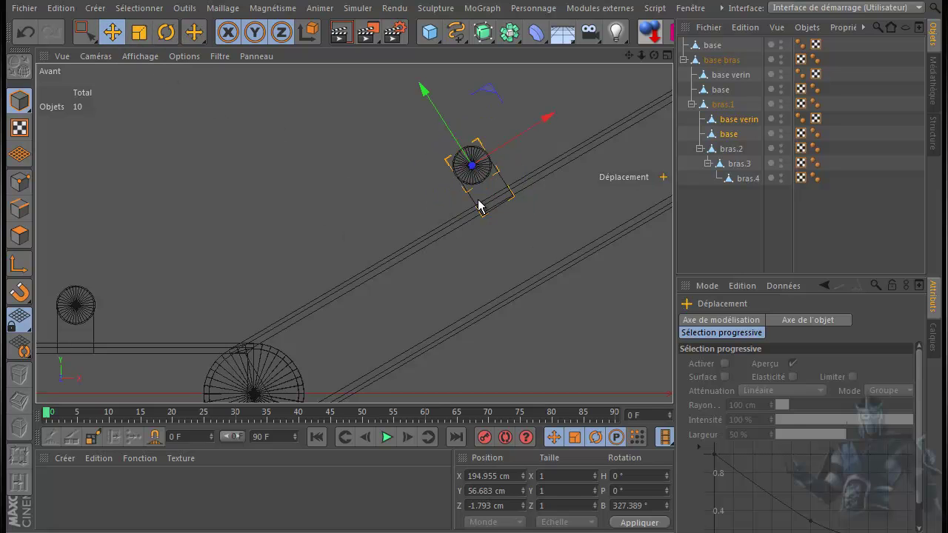
pyautogui.moveTo(422, 85); pyautogui.dragTo(422, 86)
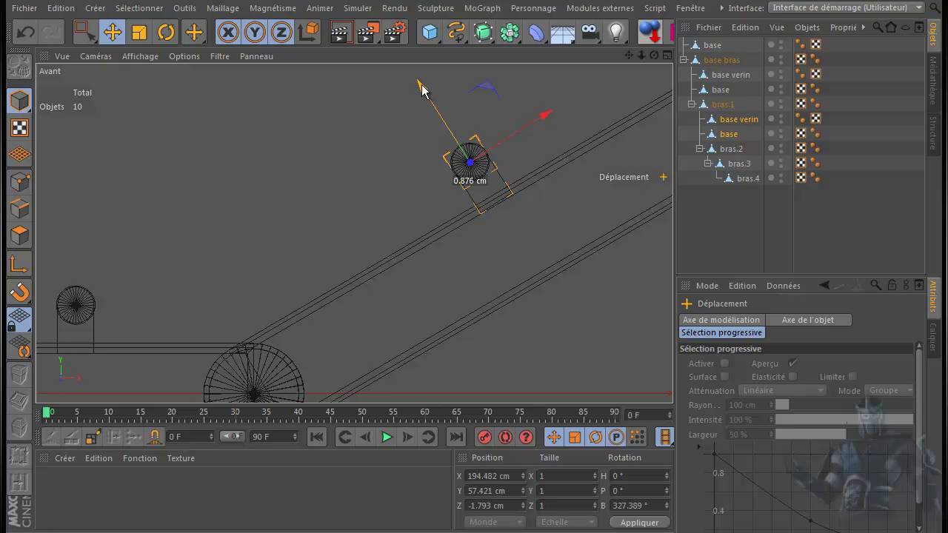
pyautogui.moveTo(422, 89); pyautogui.dragTo(417, 89)
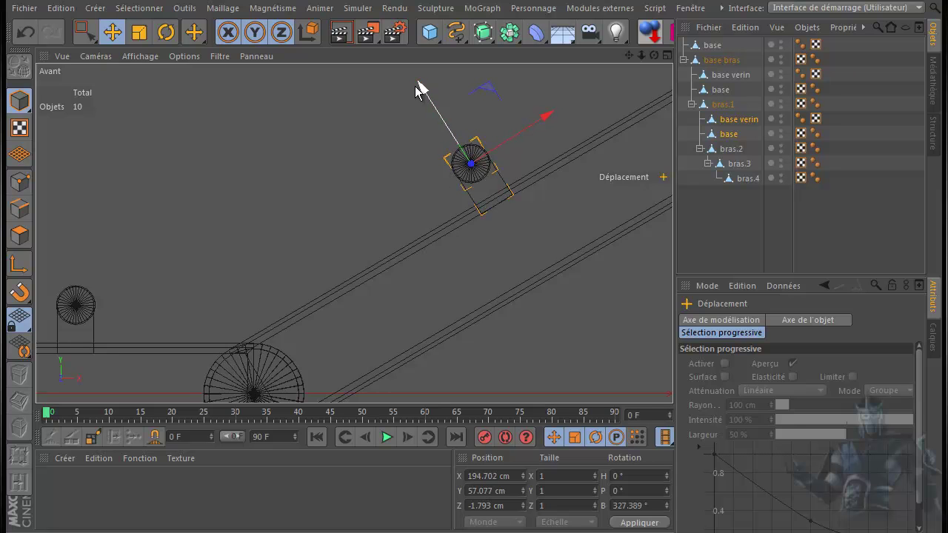
# Step: In the top view, rectangle-select the points of the upper bracket in bras.1's base copy and delete them, keeping the lower bracket
pyautogui.middleClick(334, 194)
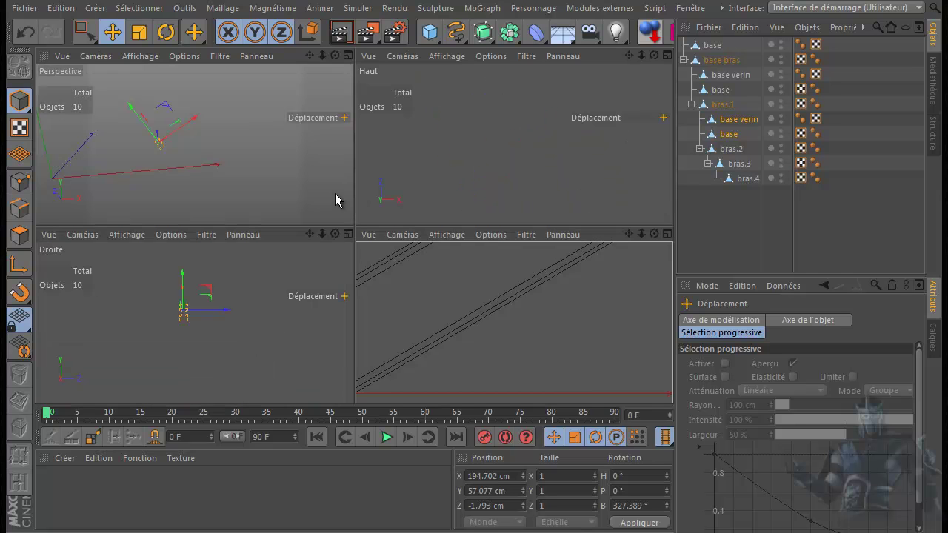
pyautogui.middleClick(462, 186)
pyautogui.scroll(-6, 440, 198)
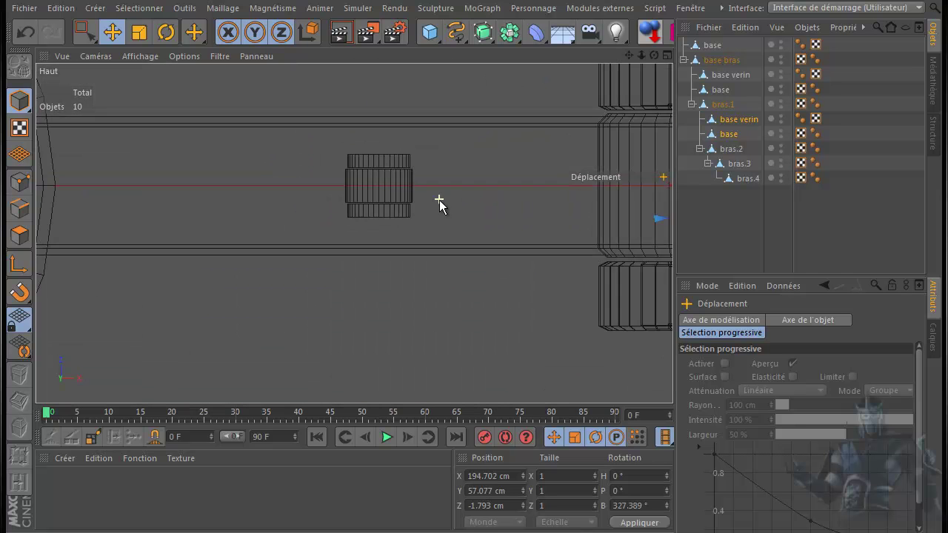
pyautogui.click(406, 182)
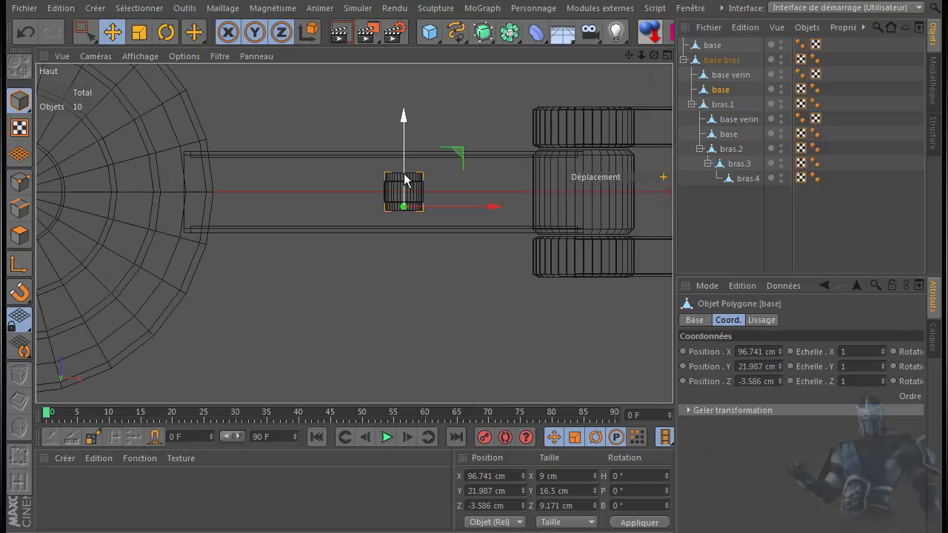
pyautogui.moveTo(626, 56); pyautogui.dragTo(466, 320)
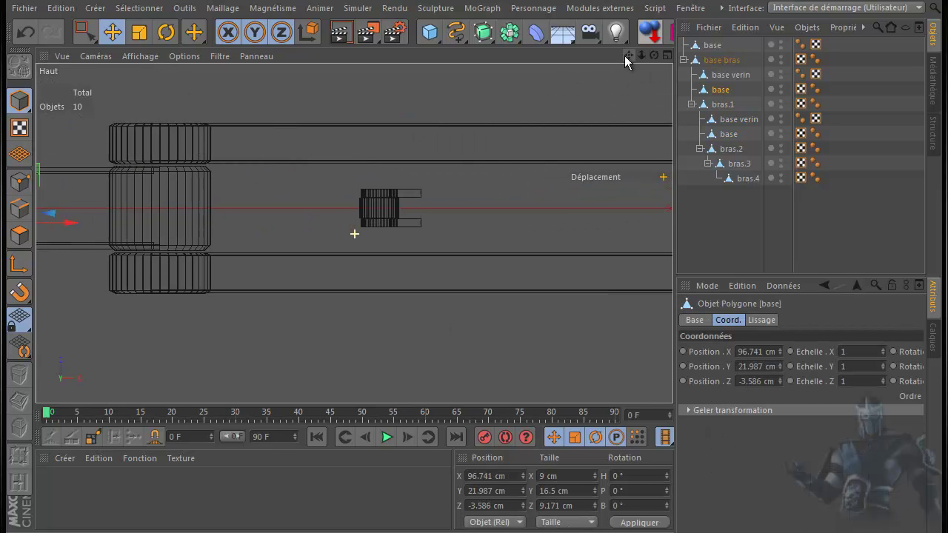
pyautogui.click(405, 190)
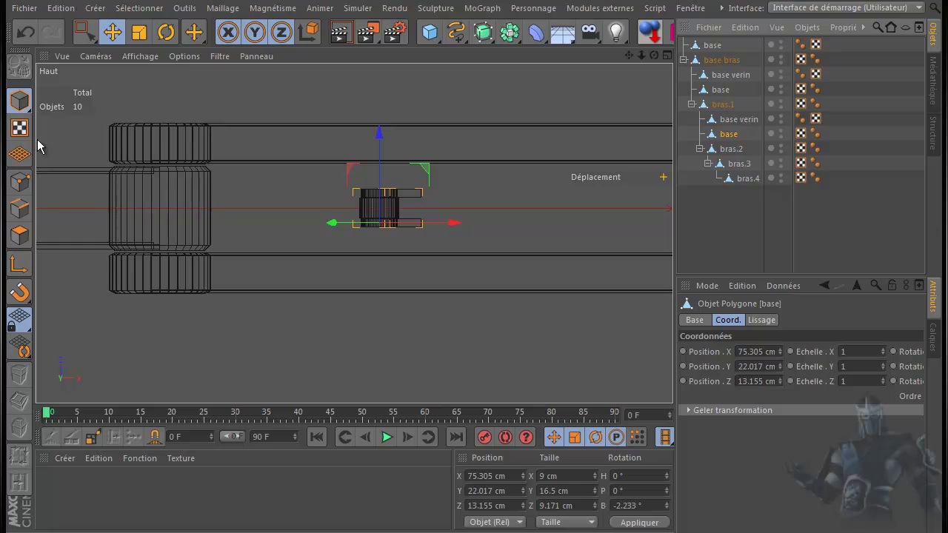
pyautogui.click(20, 181)
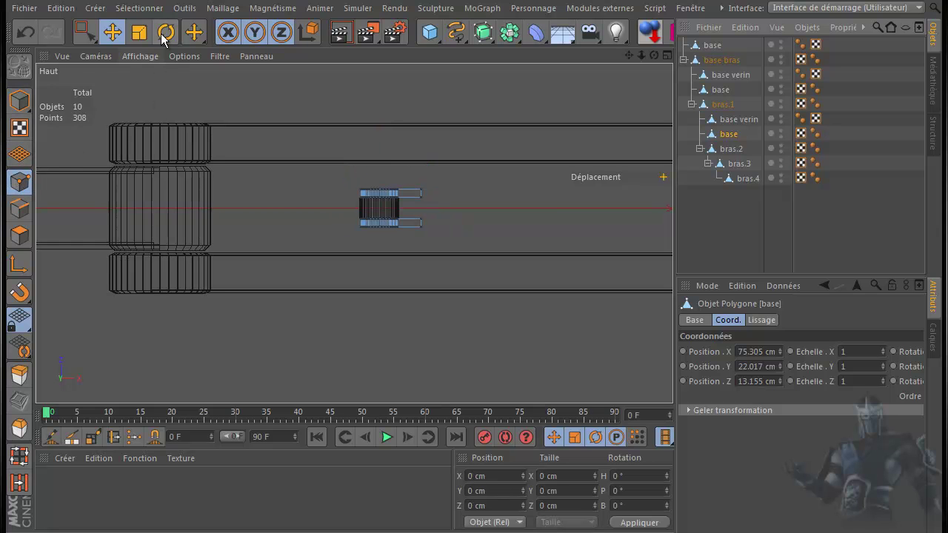
pyautogui.click(79, 34)
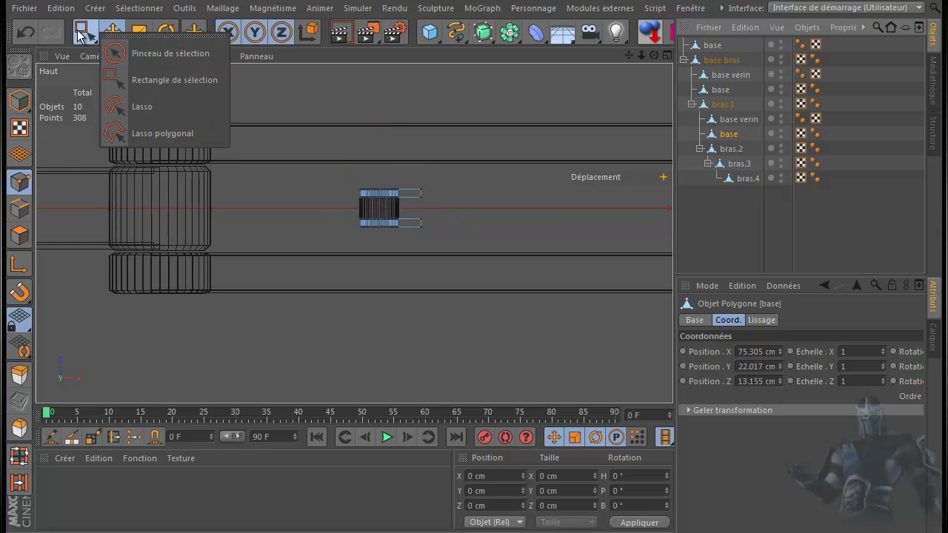
pyautogui.click(210, 83)
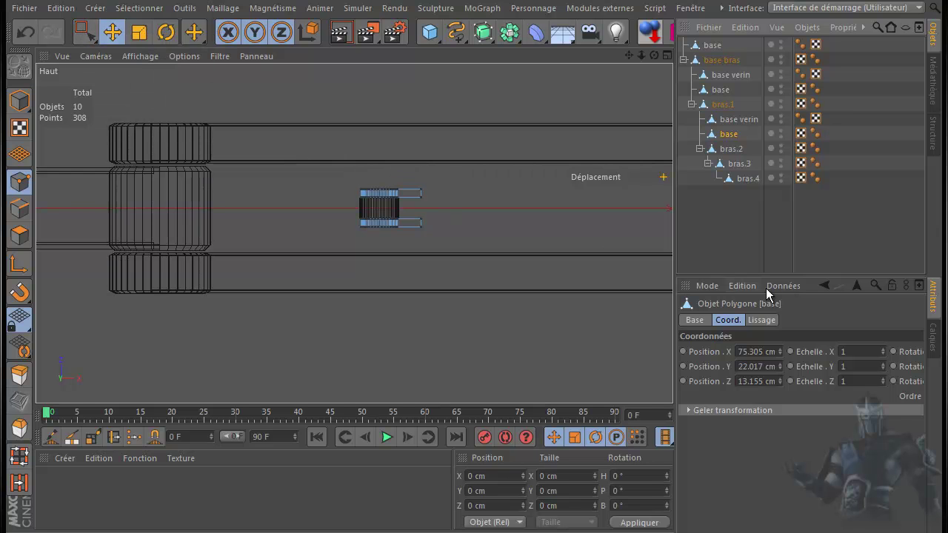
pyautogui.click(85, 32)
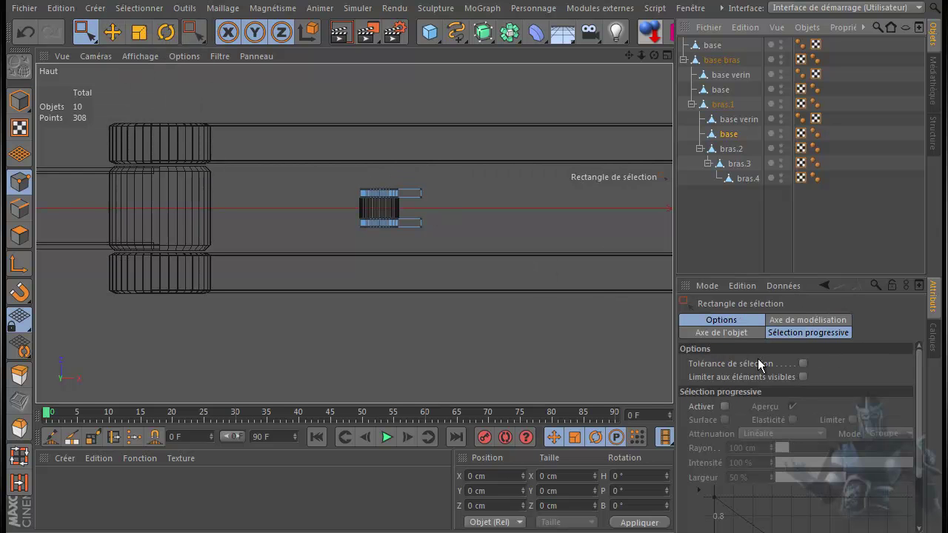
pyautogui.moveTo(324, 165); pyautogui.dragTo(492, 210)
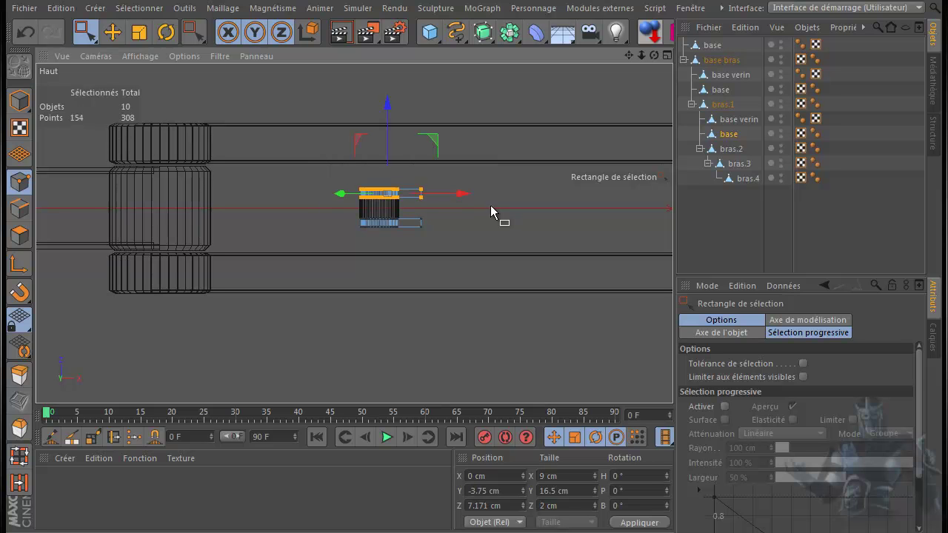
pyautogui.press('Delete')
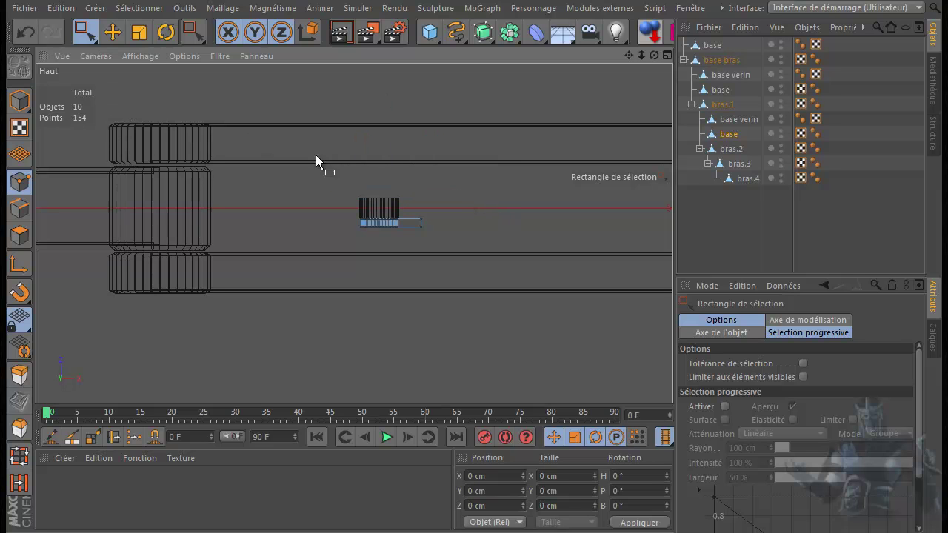
# Step: Add a Symétrie object inside bras.1 and nest the remaining base bracket under it
pyautogui.click(20, 101)
pyautogui.click(112, 31)
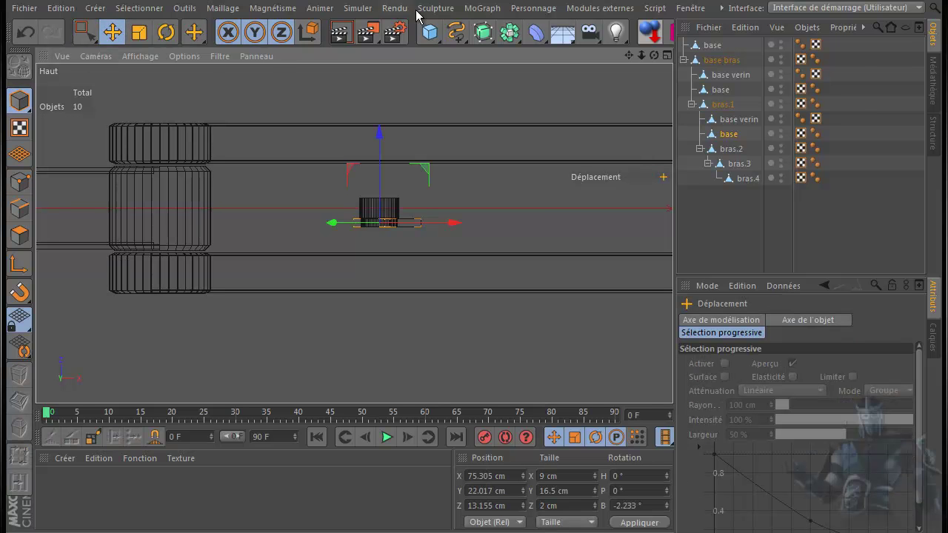
pyautogui.click(509, 32)
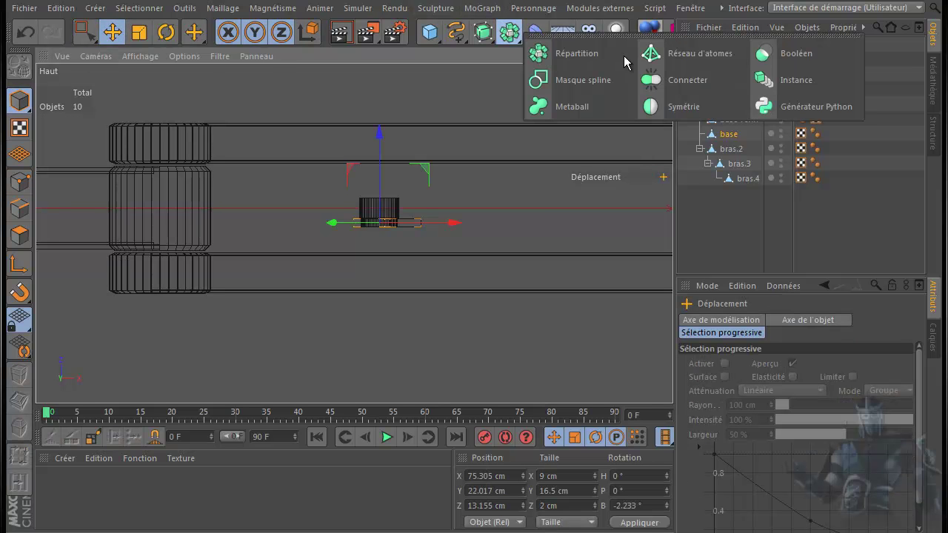
pyautogui.click(683, 106)
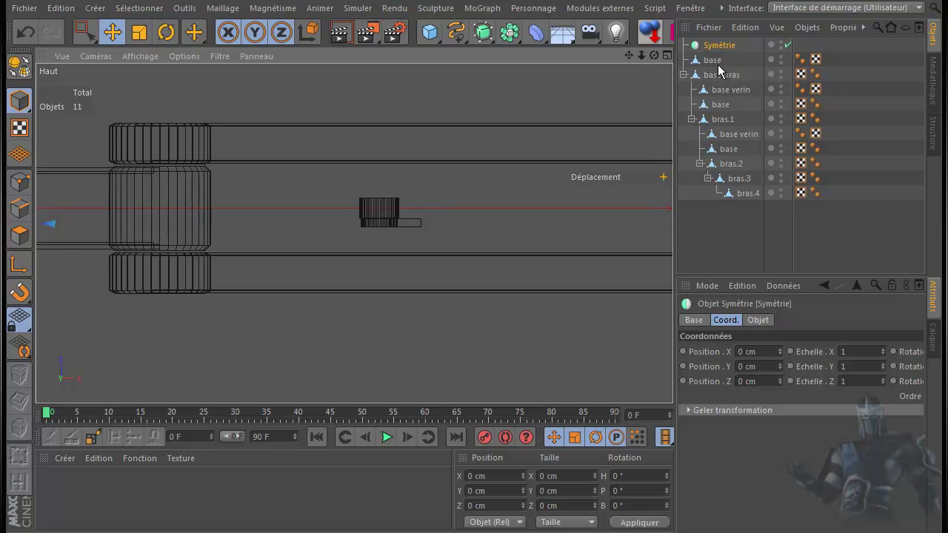
pyautogui.moveTo(718, 44); pyautogui.dragTo(733, 136)
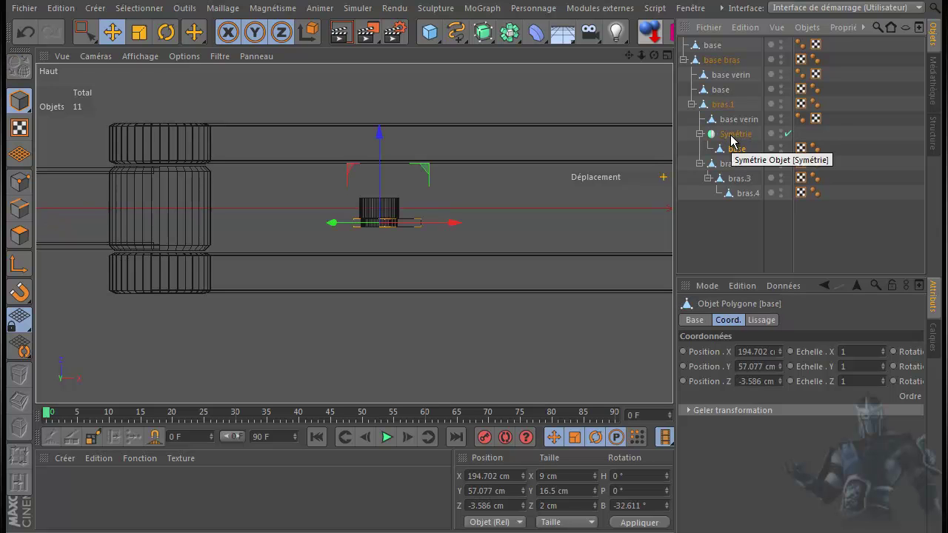
# Step: Move bras.1's base bracket onto the lower rail at about Z -15.9 cm, and set its Symétrie plane to XY
pyautogui.moveTo(379, 132); pyautogui.dragTo(377, 185)
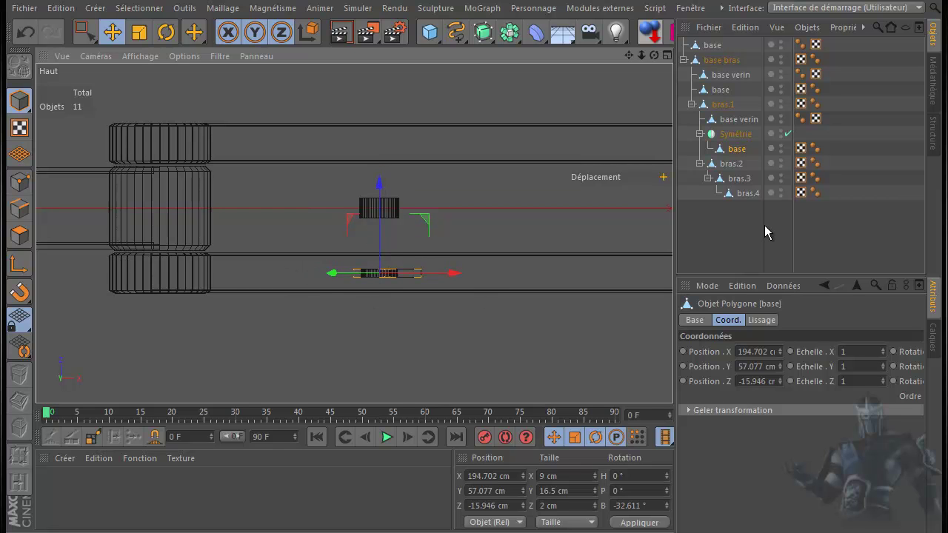
pyautogui.click(734, 135)
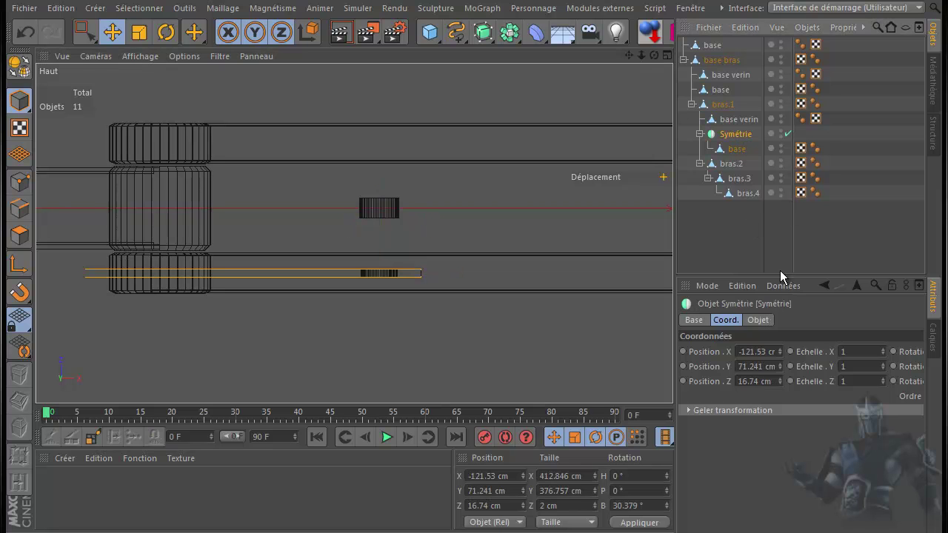
pyautogui.click(753, 322)
pyautogui.click(772, 352)
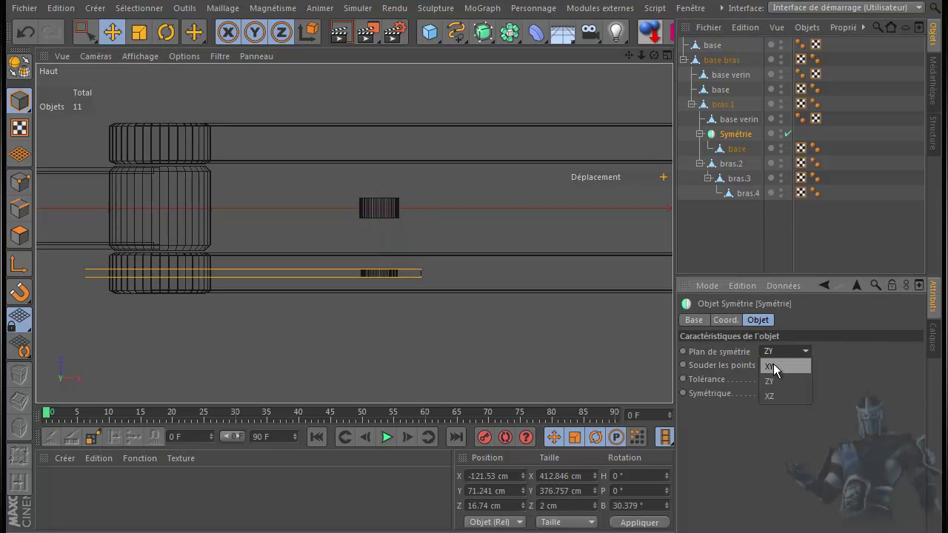
pyautogui.click(773, 366)
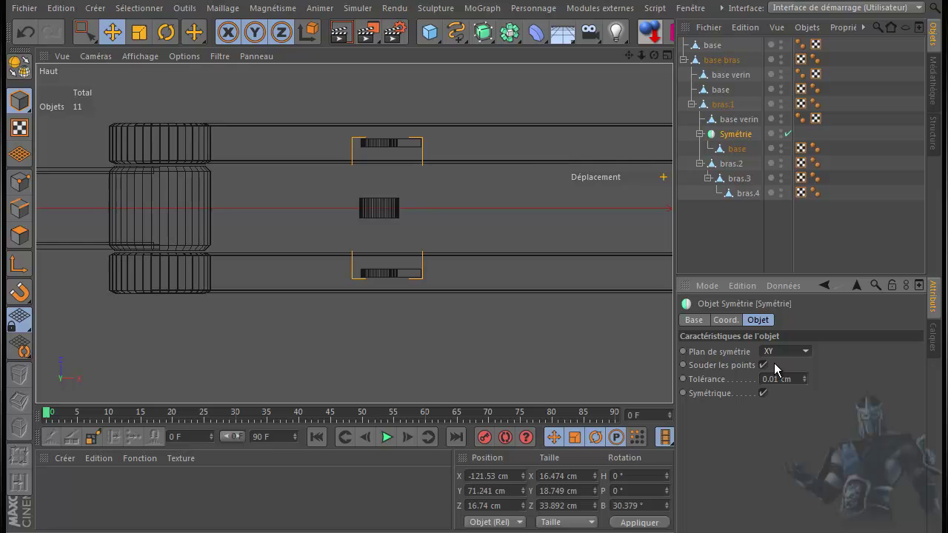
# Step: Convert the Symétrie object to editable geometry, move its base mesh directly under bras.1, and delete the leftover null
pyautogui.click(731, 135)
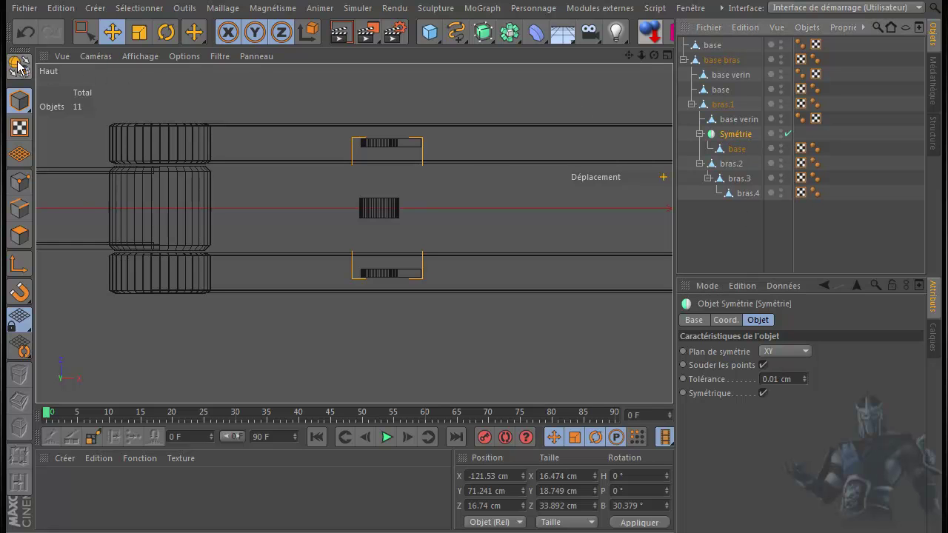
pyautogui.click(22, 67)
pyautogui.click(699, 134)
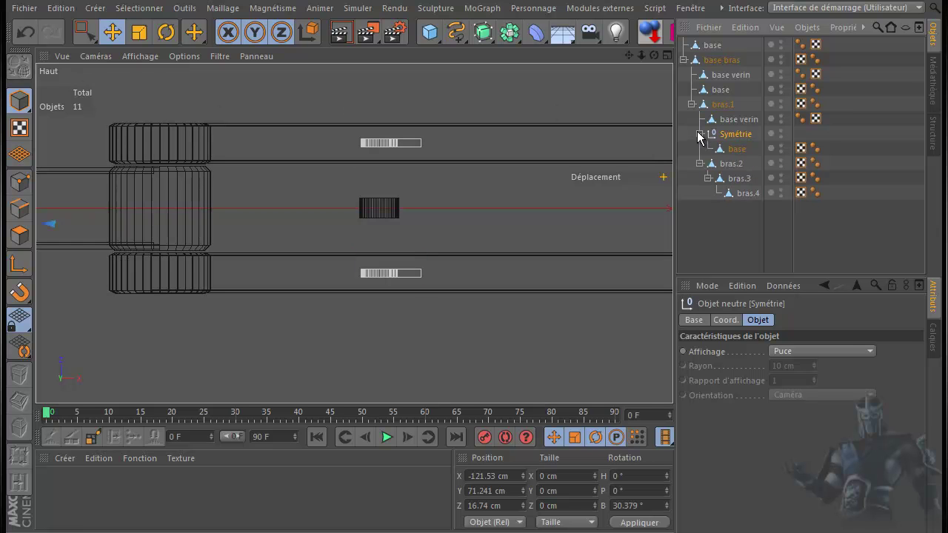
pyautogui.moveTo(730, 151); pyautogui.dragTo(735, 126)
pyautogui.click(735, 150)
pyautogui.press('Delete')
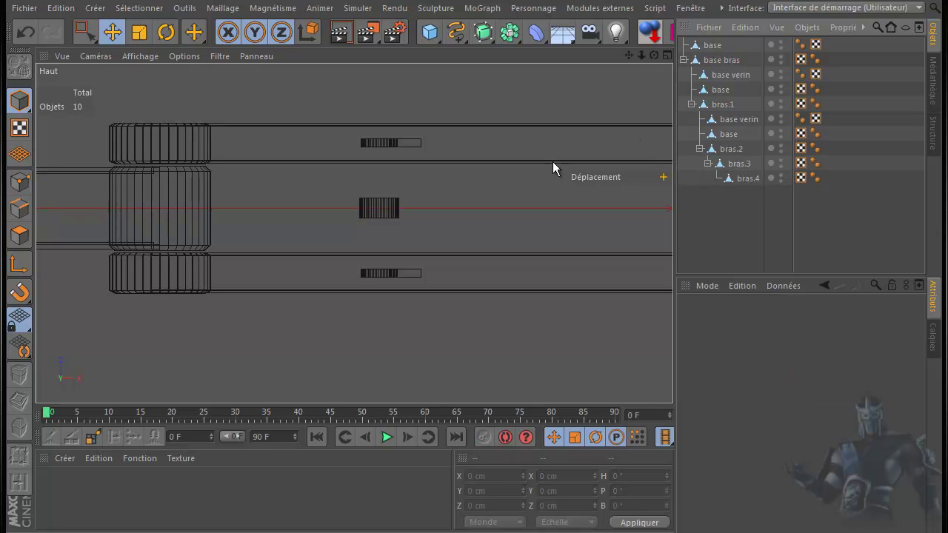
# Step: Add a Cylindre primitive to the scene and set its orientation to -Z
pyautogui.click(377, 211)
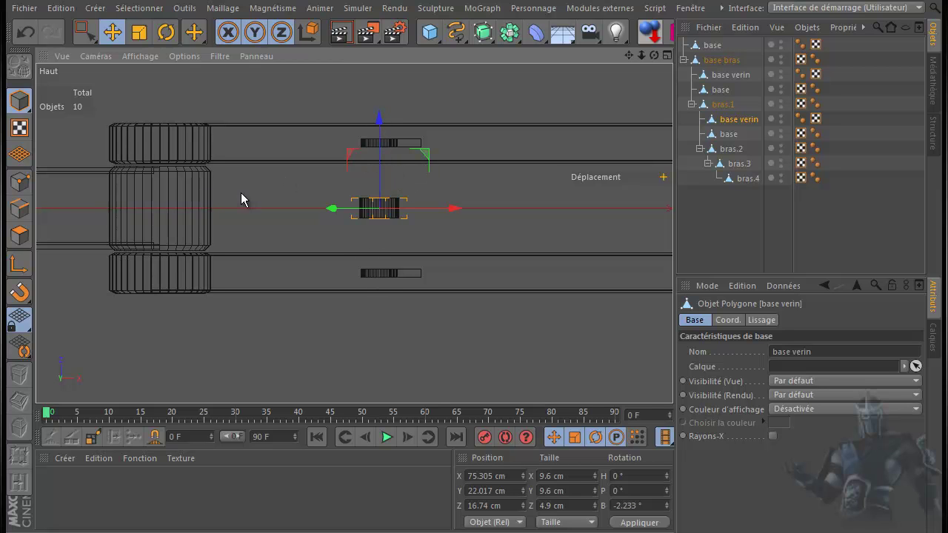
pyautogui.scroll(-3, 546, 96)
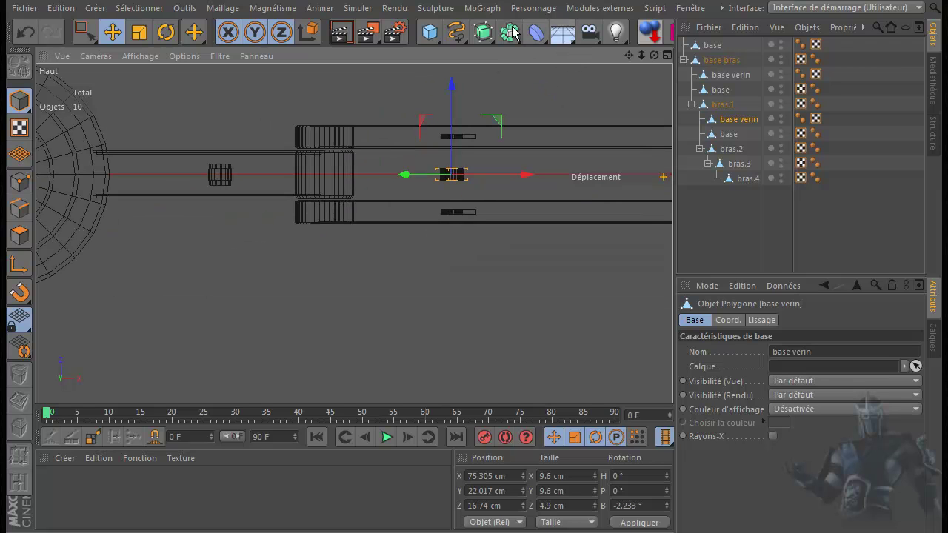
pyautogui.click(433, 34)
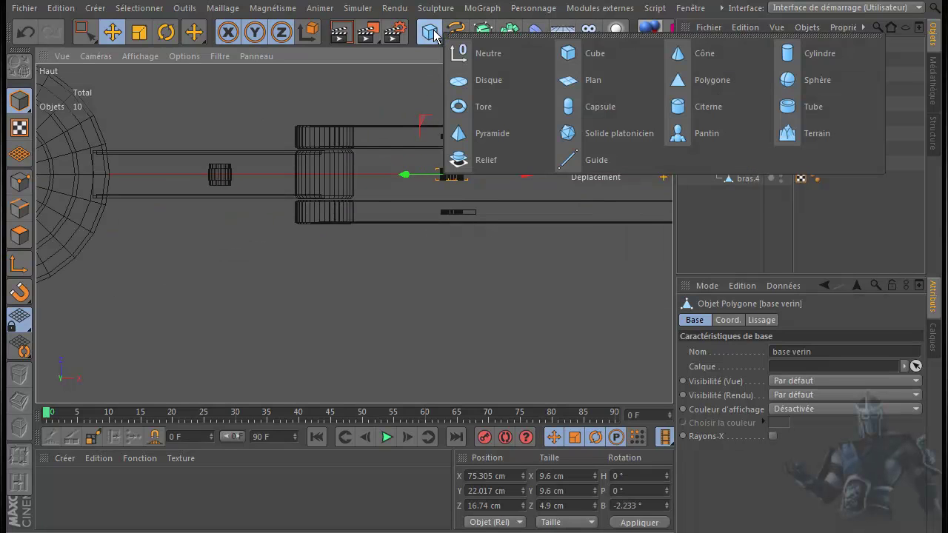
pyautogui.click(811, 58)
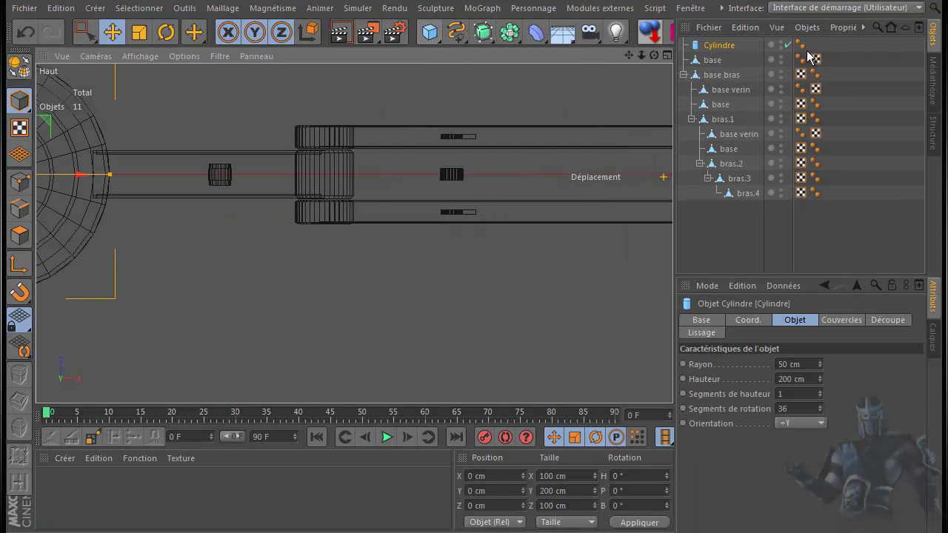
pyautogui.click(803, 423)
pyautogui.click(801, 512)
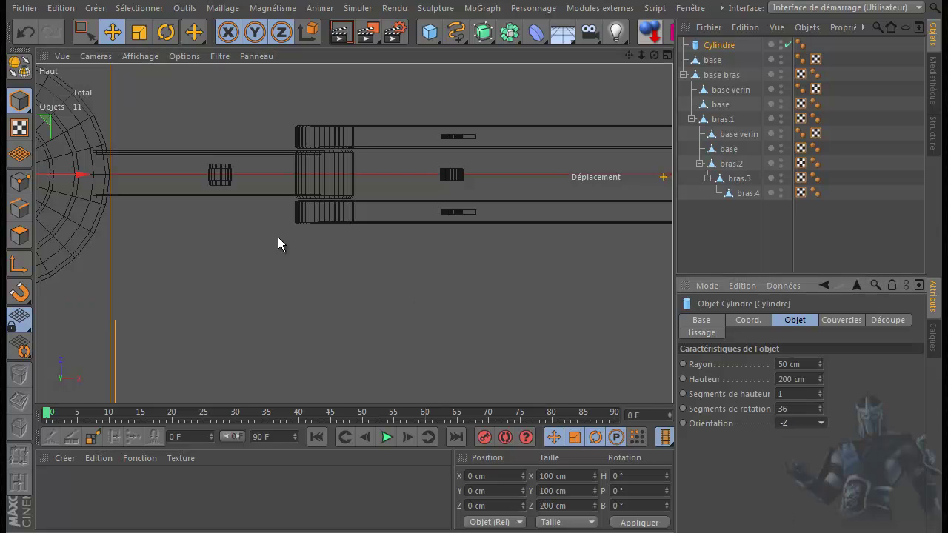
# Step: Move the new cylinder to about X 195.8 cm and shrink it to about 3.3 cm radius and 46.6 cm height
pyautogui.moveTo(81, 174); pyautogui.dragTo(544, 176)
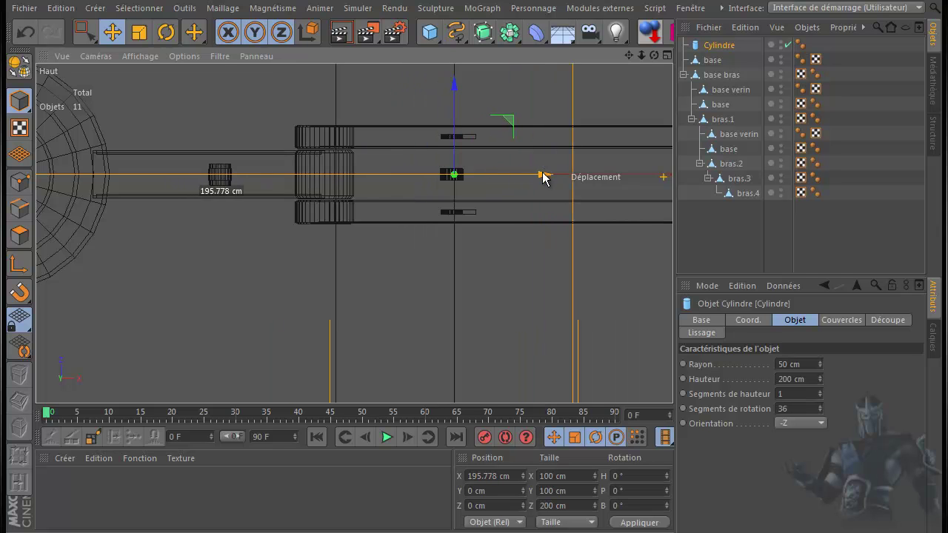
pyautogui.scroll(-3, 535, 228)
pyautogui.moveTo(556, 339); pyautogui.dragTo(492, 234)
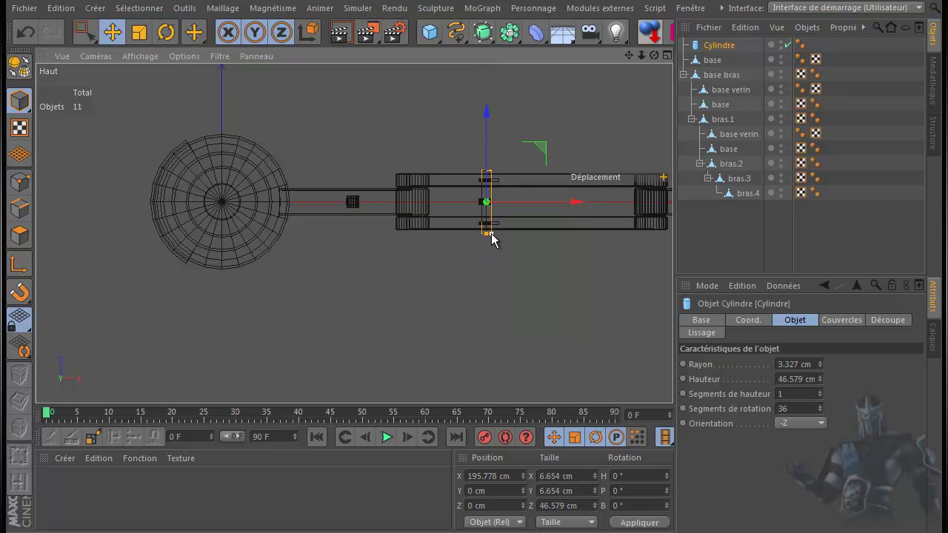
# Step: In the front view with snapping enabled, move the cylinder onto the bracket's centre at about X 194.7 cm, Y 57.1 cm
pyautogui.middleClick(503, 262)
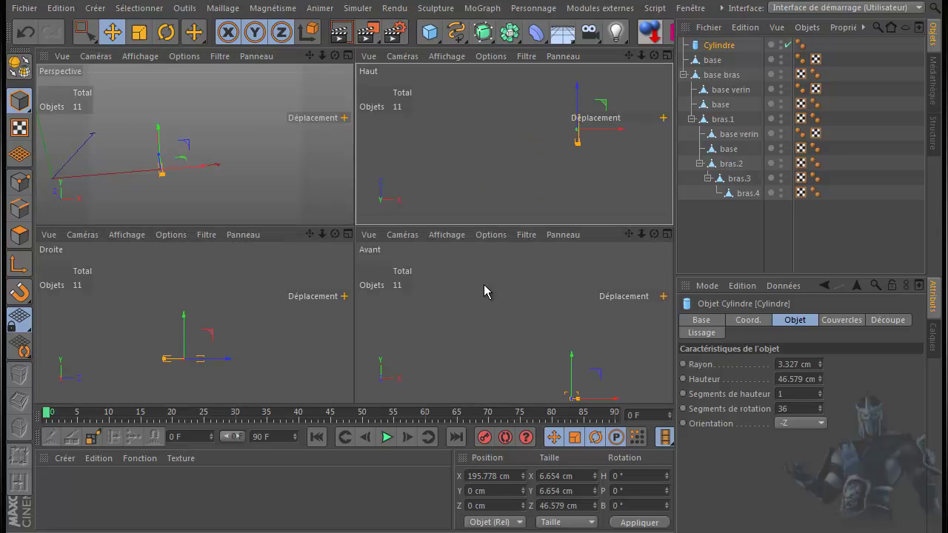
pyautogui.middleClick(481, 288)
pyautogui.click(20, 292)
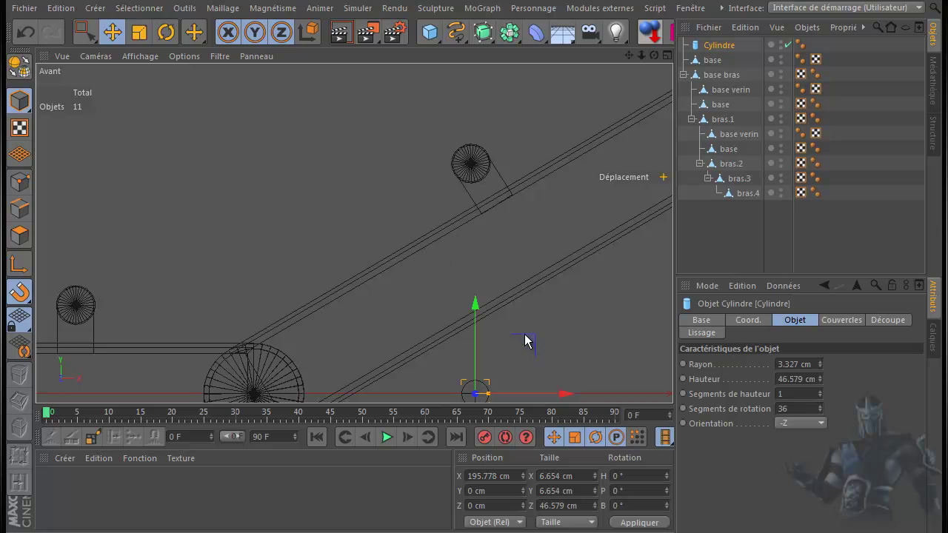
pyautogui.moveTo(525, 339); pyautogui.dragTo(514, 117)
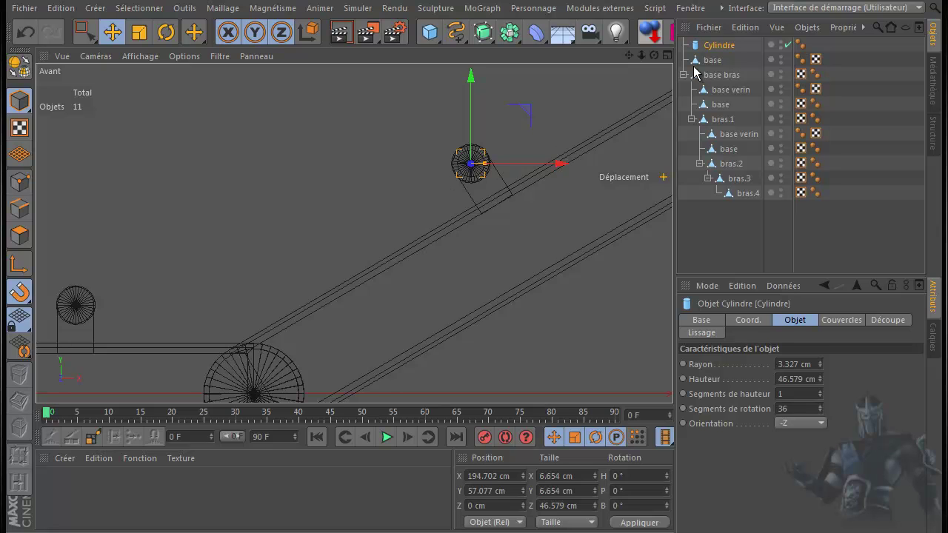
pyautogui.click(727, 154)
pyautogui.click(735, 134)
pyautogui.click(729, 151)
pyautogui.click(728, 136)
pyautogui.click(731, 149)
pyautogui.click(732, 135)
pyautogui.click(729, 151)
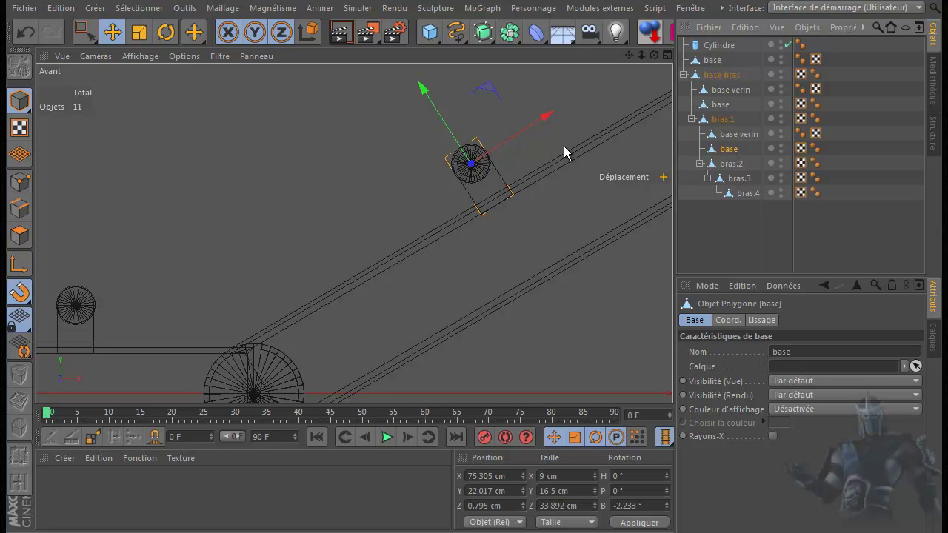
# Step: In the top view, resize the cylinder to span between the two brackets, about 2.1 cm radius and 31.9 cm height
pyautogui.middleClick(434, 180)
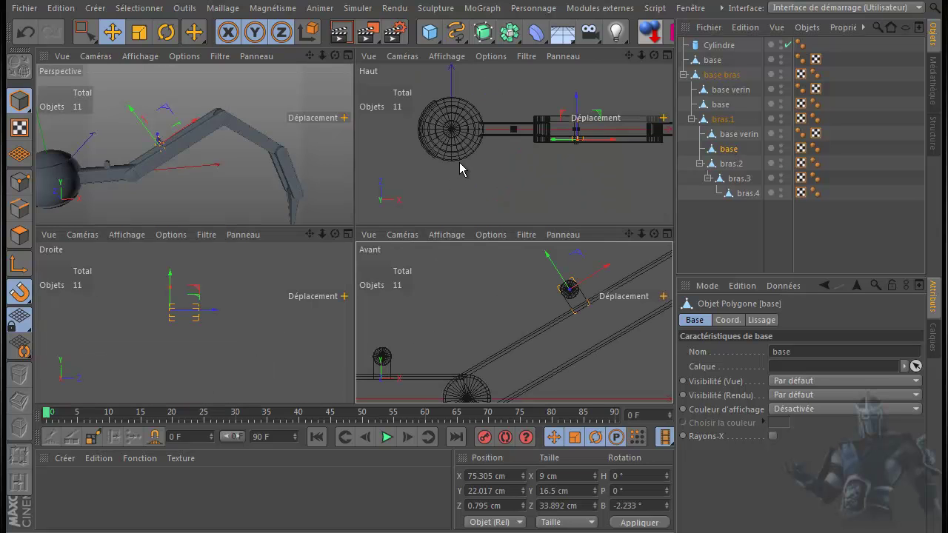
pyautogui.middleClick(459, 163)
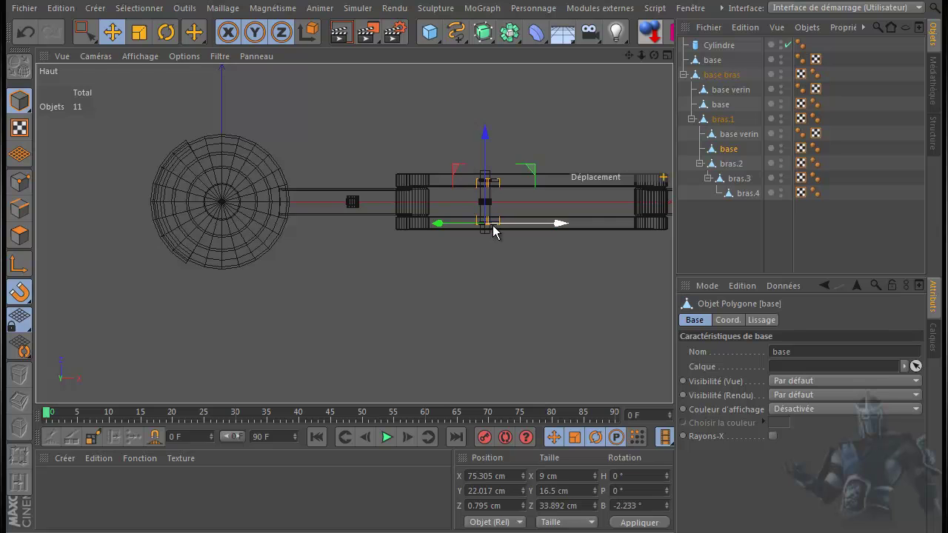
pyautogui.scroll(6, 494, 232)
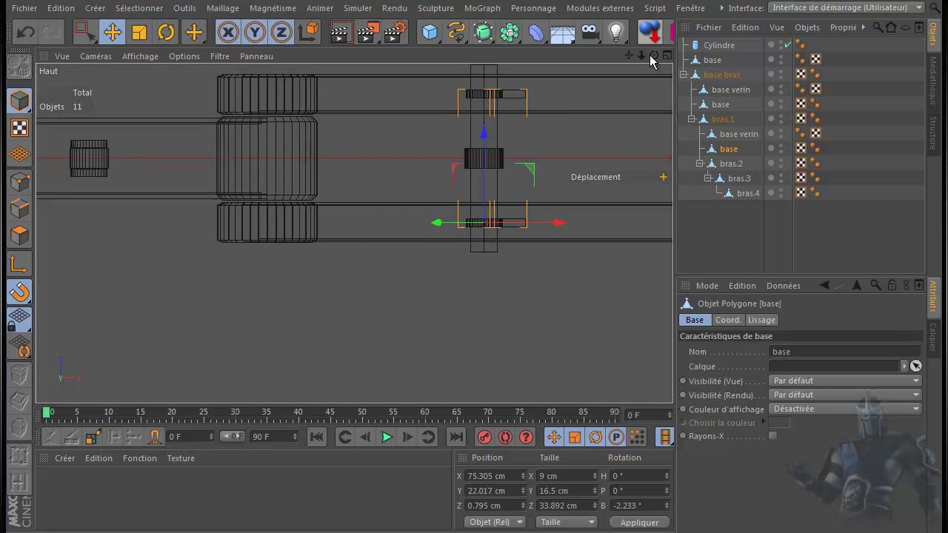
pyautogui.moveTo(628, 56); pyautogui.dragTo(475, 318)
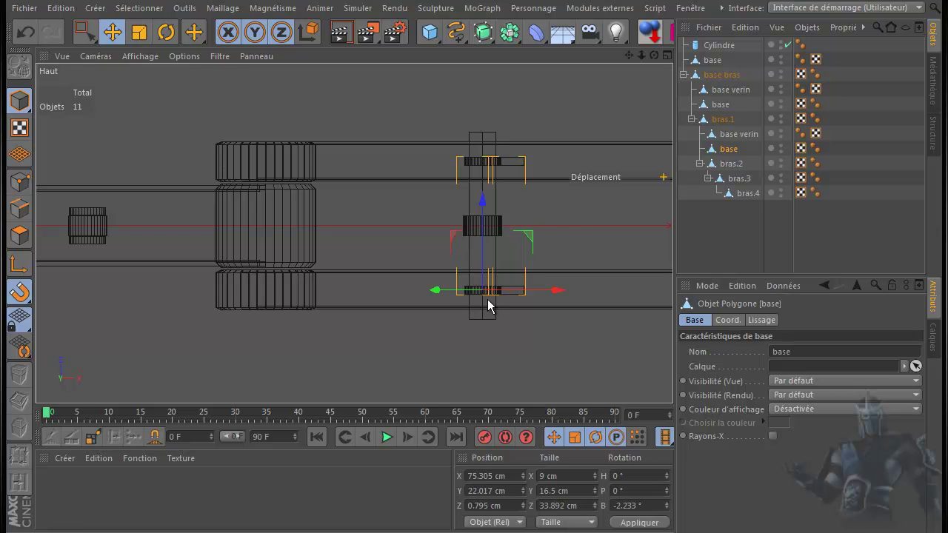
pyautogui.click(720, 46)
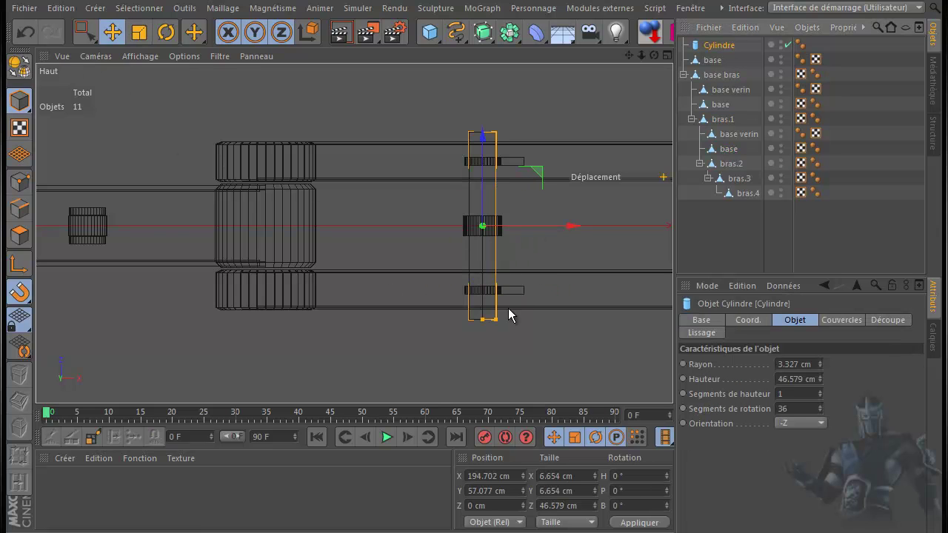
pyautogui.moveTo(495, 321); pyautogui.dragTo(481, 288)
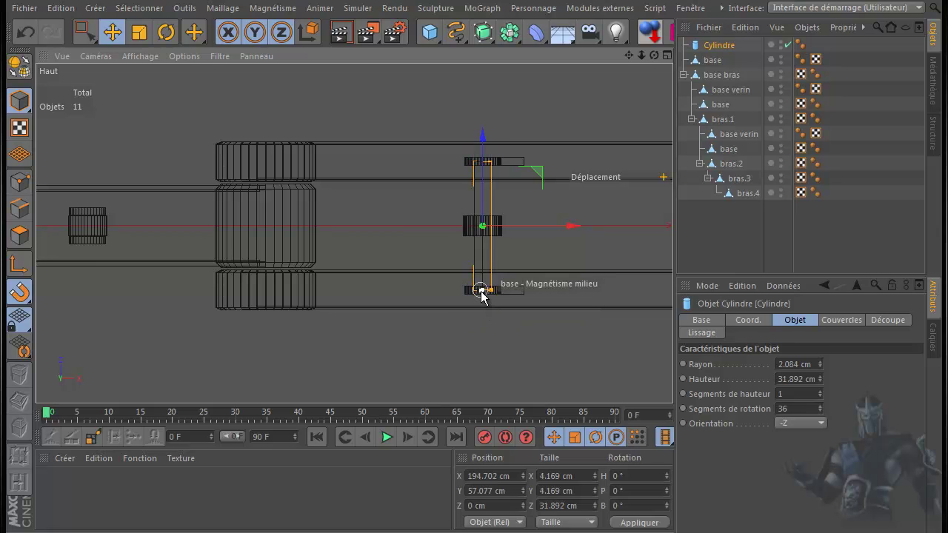
pyautogui.scroll(2, 484, 291)
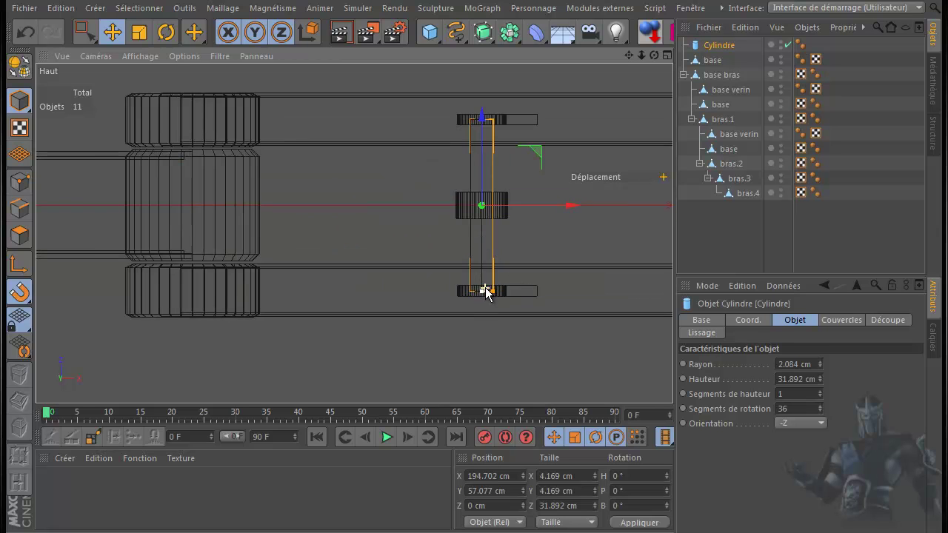
pyautogui.scroll(1, 486, 288)
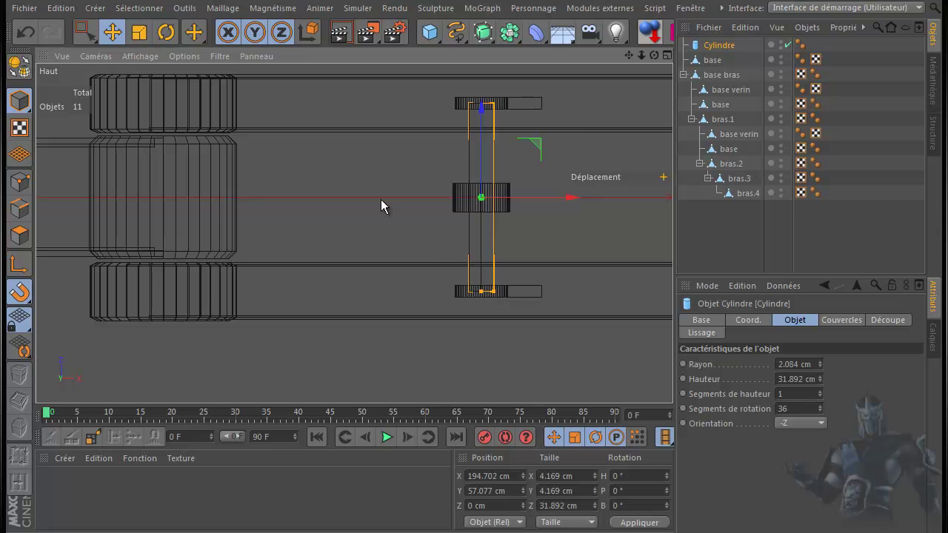
# Step: Inspect the cylinder between the brackets in the perspective view and convert it to an editable polygon object
pyautogui.middleClick(74, 210)
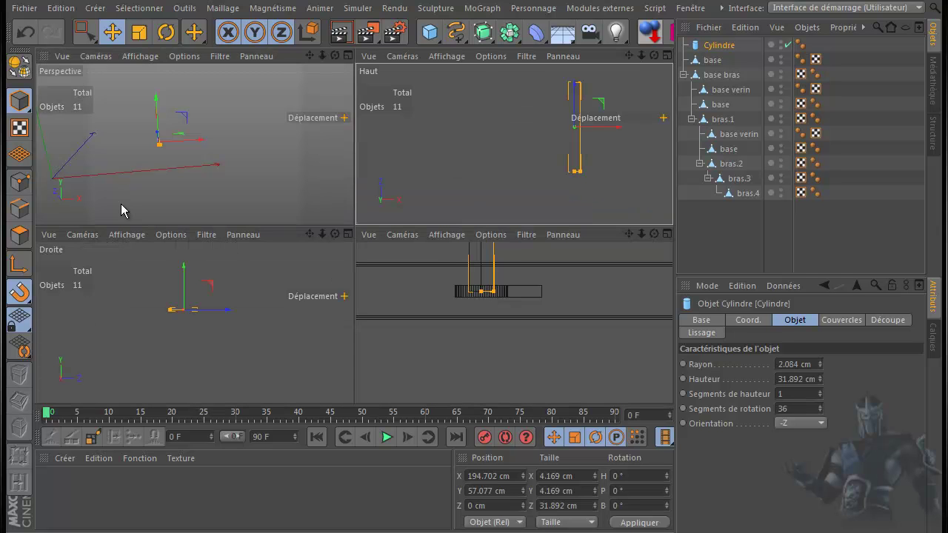
pyautogui.middleClick(232, 184)
pyautogui.keyDown('alt'); pyautogui.moveTo(364, 195); pyautogui.dragTo(448, 176); pyautogui.keyUp('alt')
pyautogui.moveTo(652, 58); pyautogui.dragTo(438, 292)
pyautogui.click(420, 289)
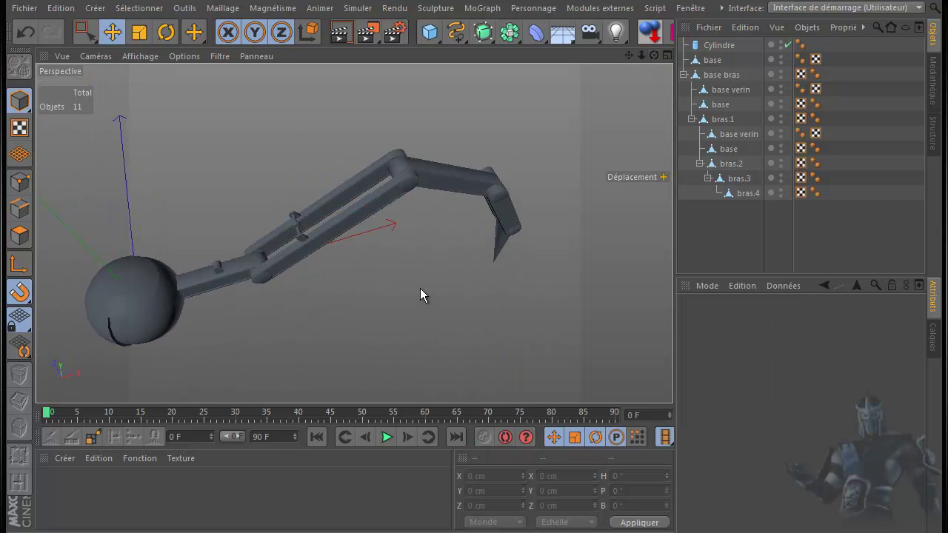
pyautogui.scroll(5, 263, 287)
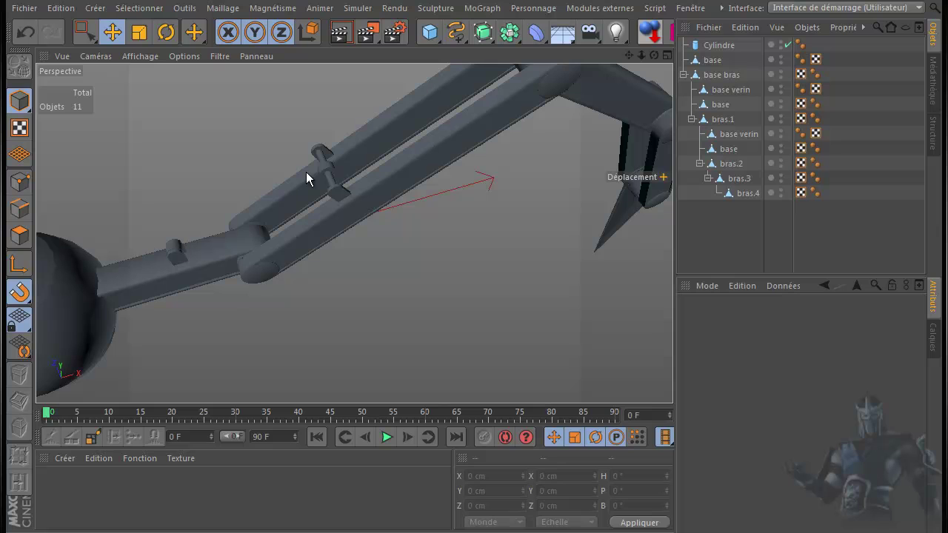
pyautogui.click(717, 44)
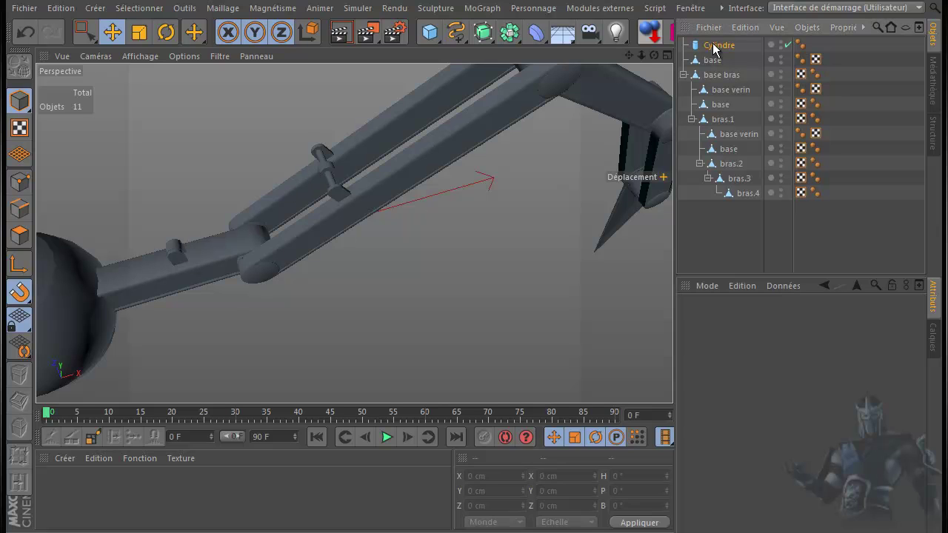
pyautogui.click(19, 65)
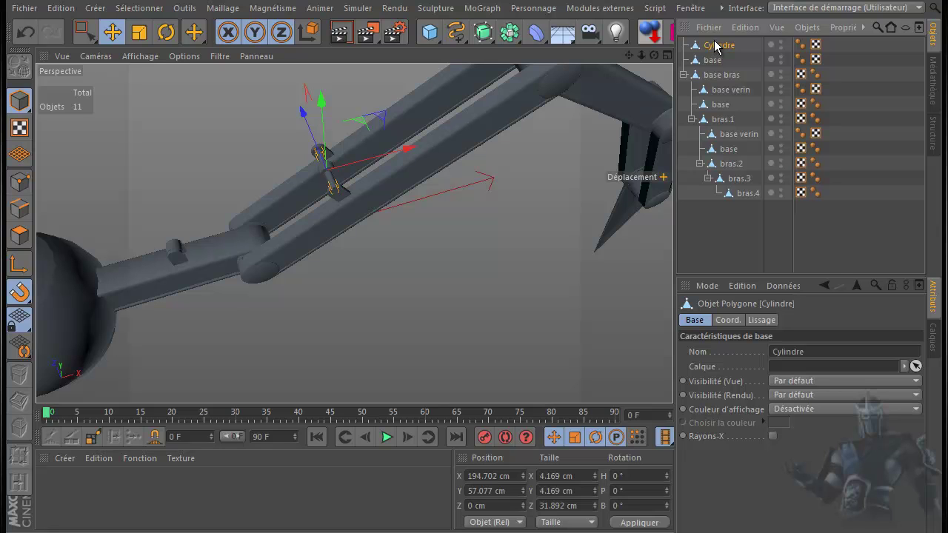
# Step: Nest the Cylindre object under bras.1 and select it together with that arm's base bracket mesh
pyautogui.moveTo(716, 46); pyautogui.dragTo(729, 109)
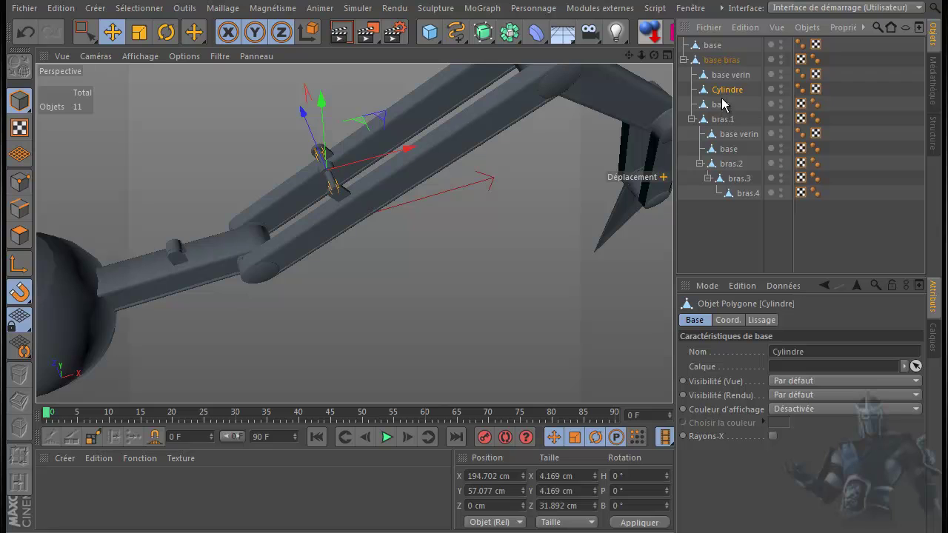
pyautogui.keyDown('ctrl'); pyautogui.click(720, 104); pyautogui.keyUp('ctrl')
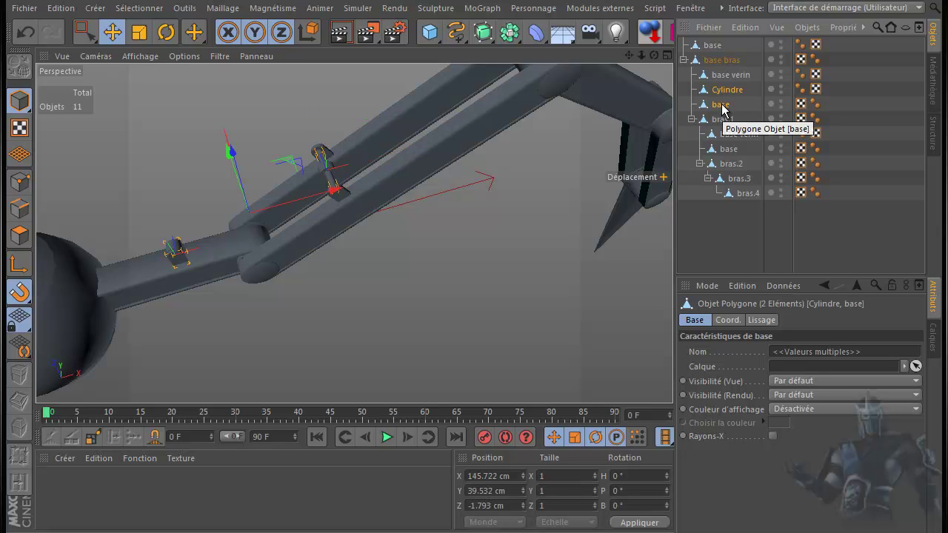
pyautogui.moveTo(726, 89); pyautogui.dragTo(729, 147)
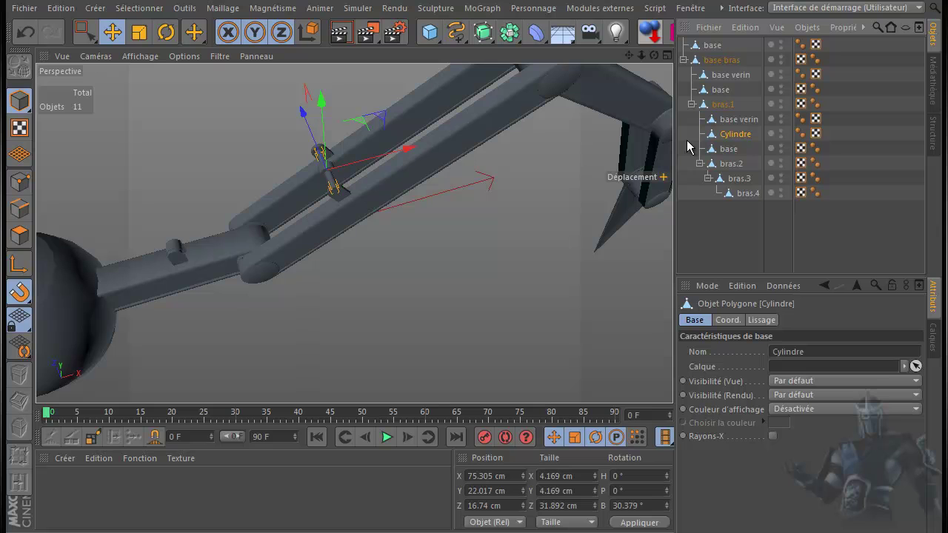
pyautogui.keyDown('ctrl'); pyautogui.click(729, 150); pyautogui.keyUp('ctrl')
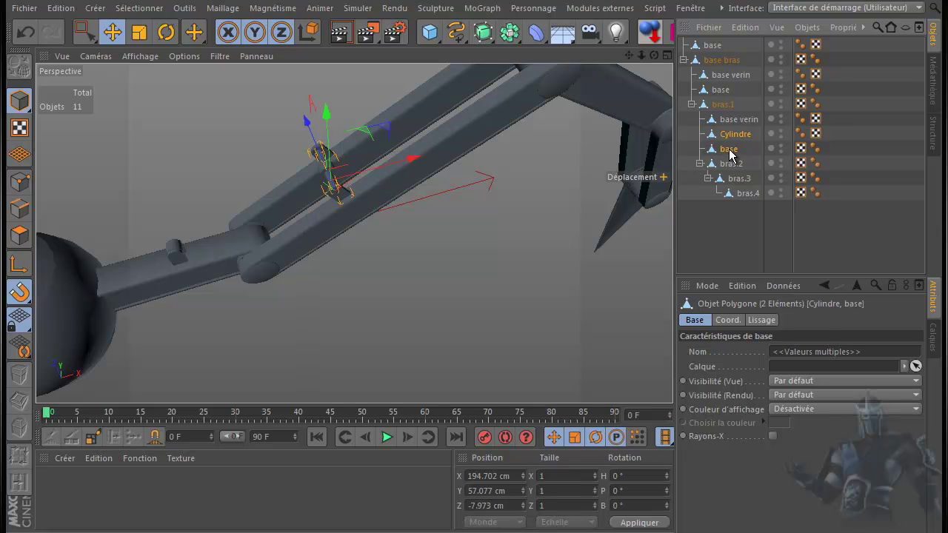
# Step: Merge the selected cylinder and bracket mesh with Connect Objects + Delete and rename the merged object "base bras.1"
pyautogui.rightClick(729, 154)
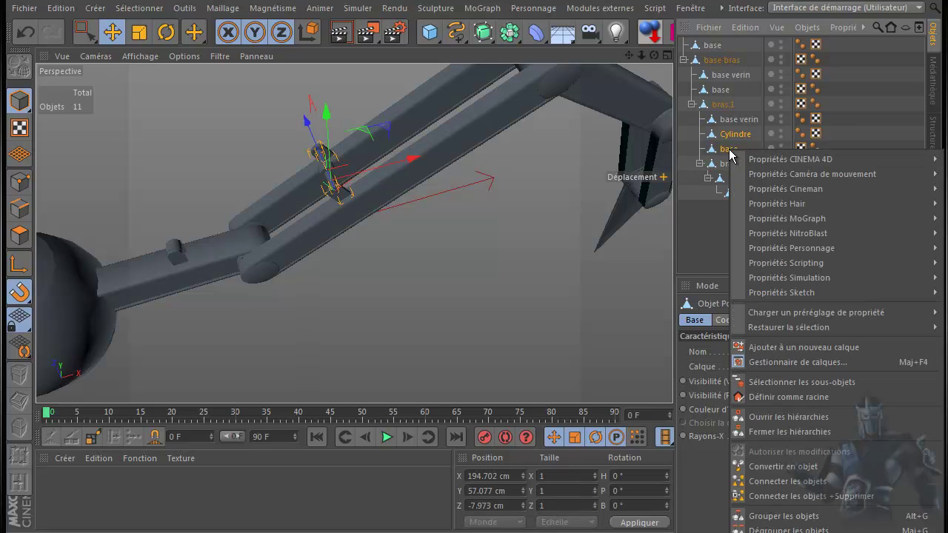
pyautogui.click(801, 496)
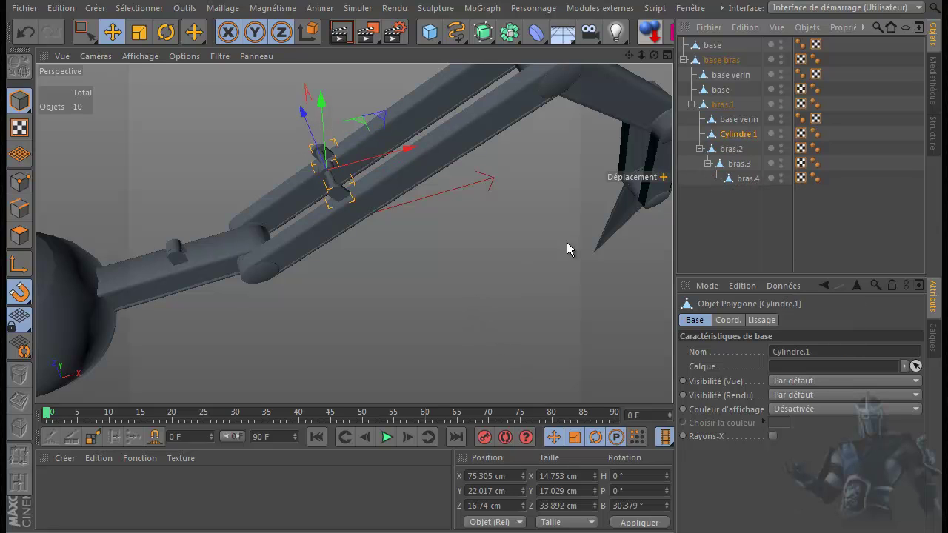
pyautogui.doubleClick(736, 135)
pyautogui.write('base bras.1')
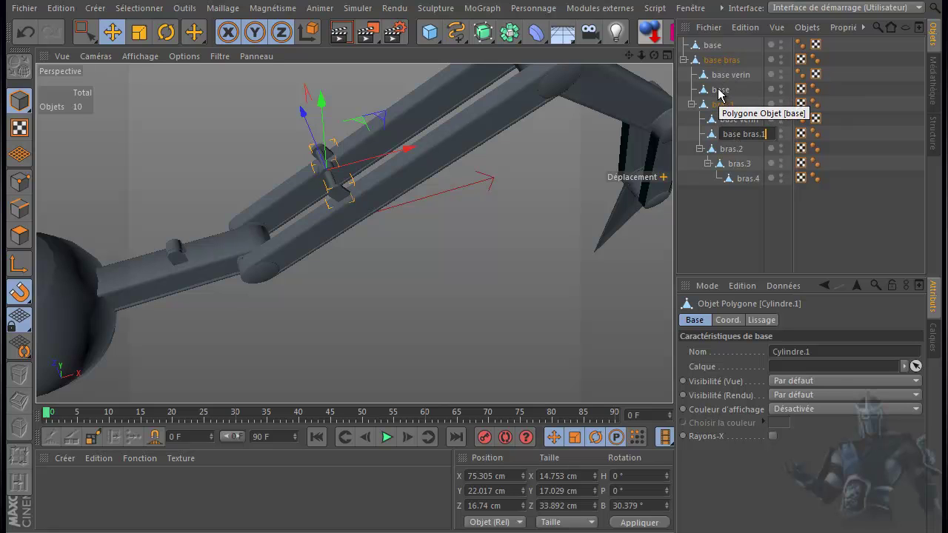
pyautogui.press('Return')
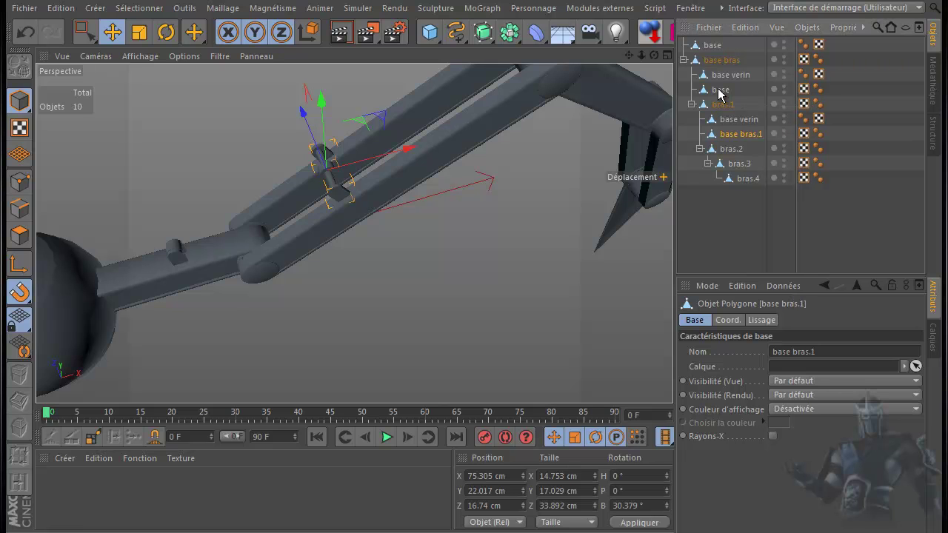
# Step: Add a cylinder primitive and place it between the two cylinder mounts in the front view, at about X 145.8 cm, Y 40.3 cm
pyautogui.click(731, 120)
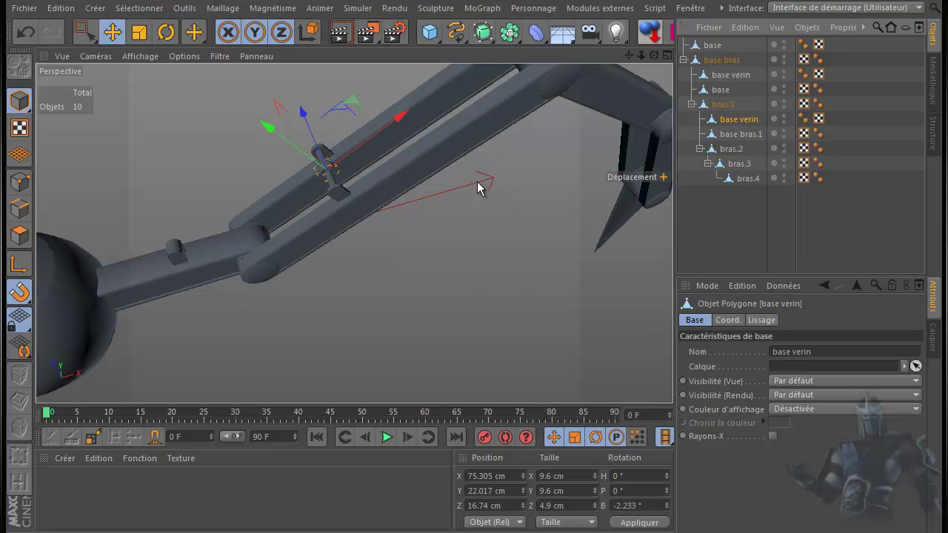
pyautogui.click(430, 32)
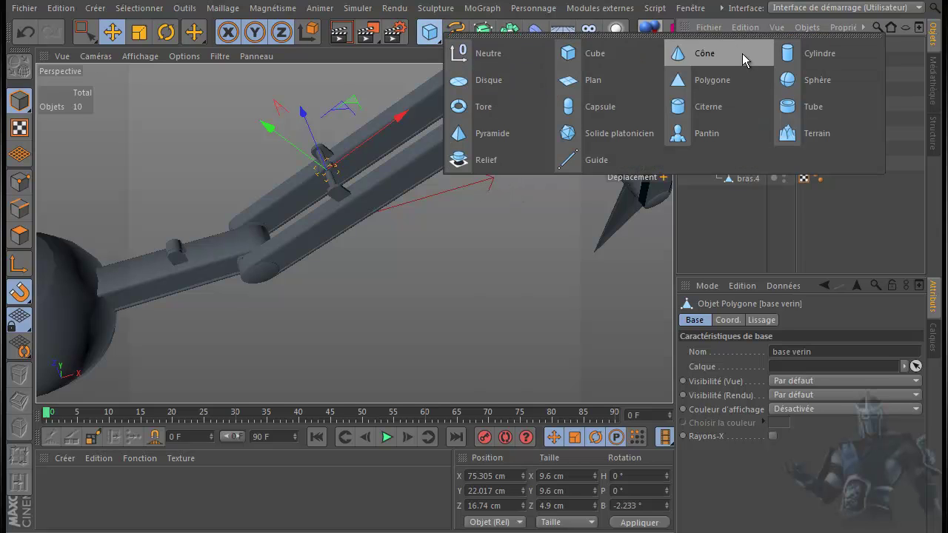
pyautogui.click(812, 53)
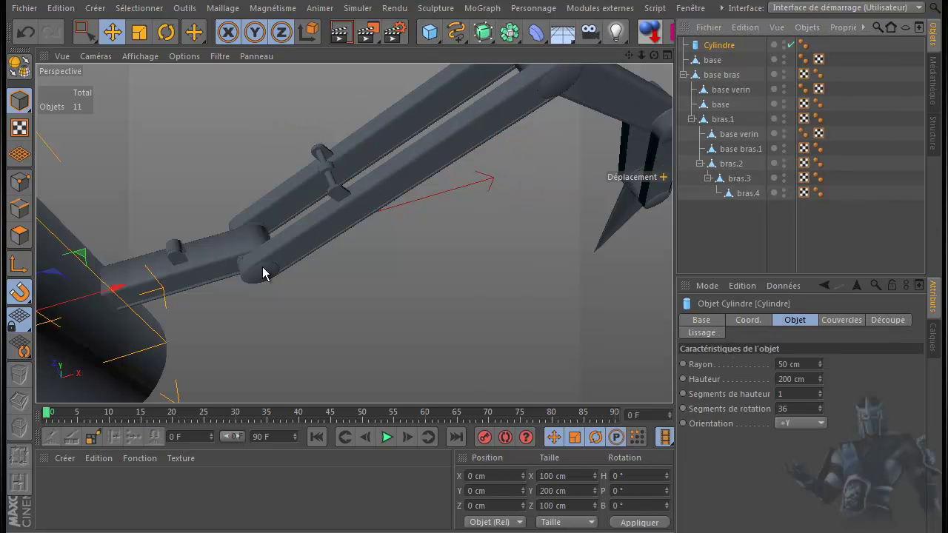
pyautogui.middleClick(363, 292)
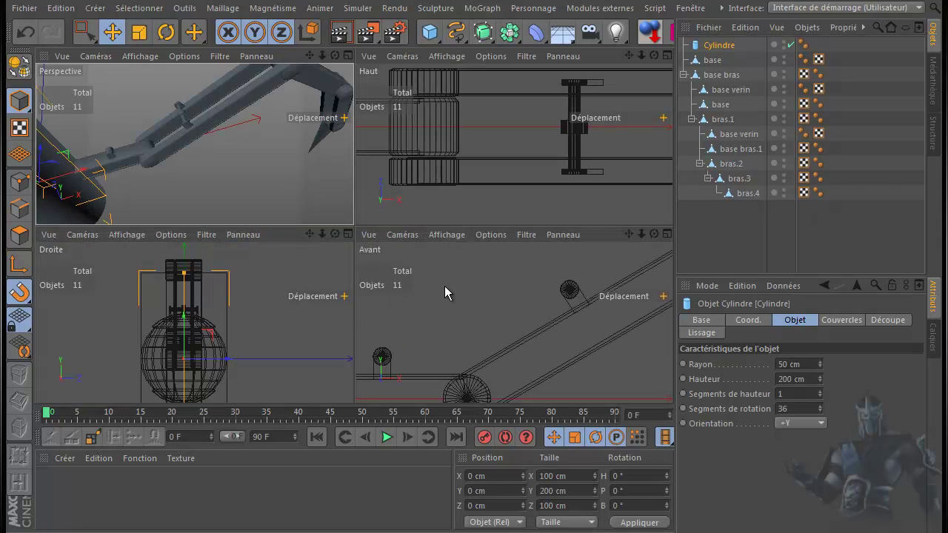
pyautogui.middleClick(445, 286)
pyautogui.scroll(-6, 445, 286)
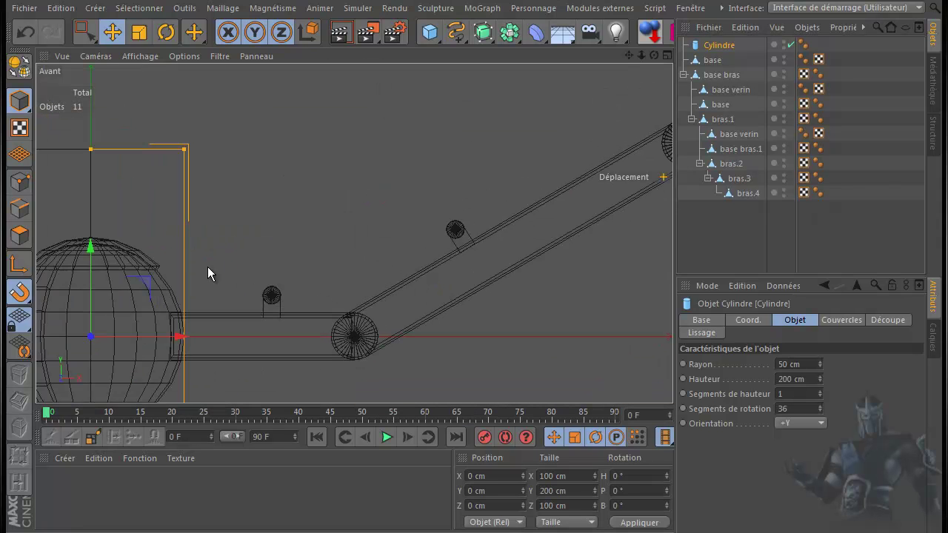
pyautogui.moveTo(149, 281); pyautogui.dragTo(423, 211)
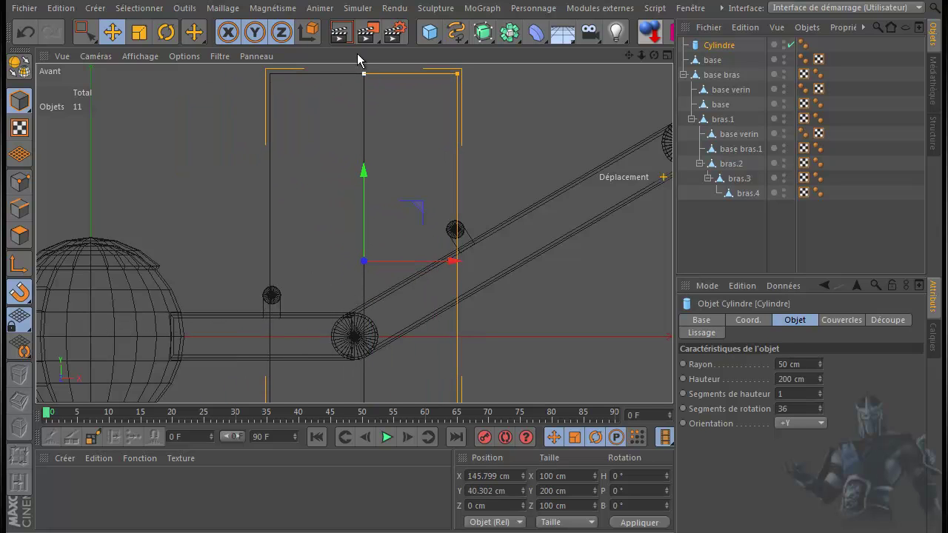
# Step: Resize the cylinder to about 3.1 cm radius and 85.6 cm height, and rotate its bank to about 68.7° to align with the mounts
pyautogui.moveTo(364, 77); pyautogui.dragTo(366, 153)
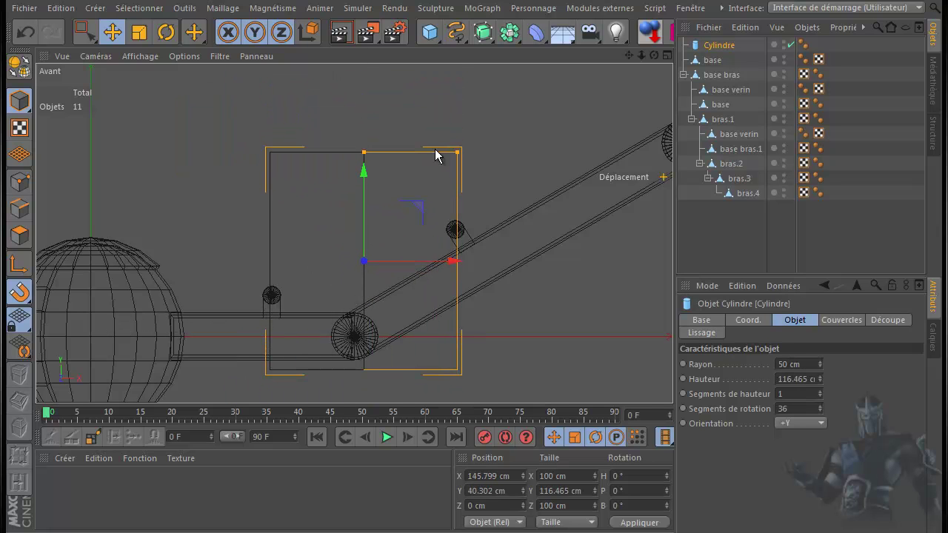
pyautogui.moveTo(458, 154); pyautogui.dragTo(363, 187)
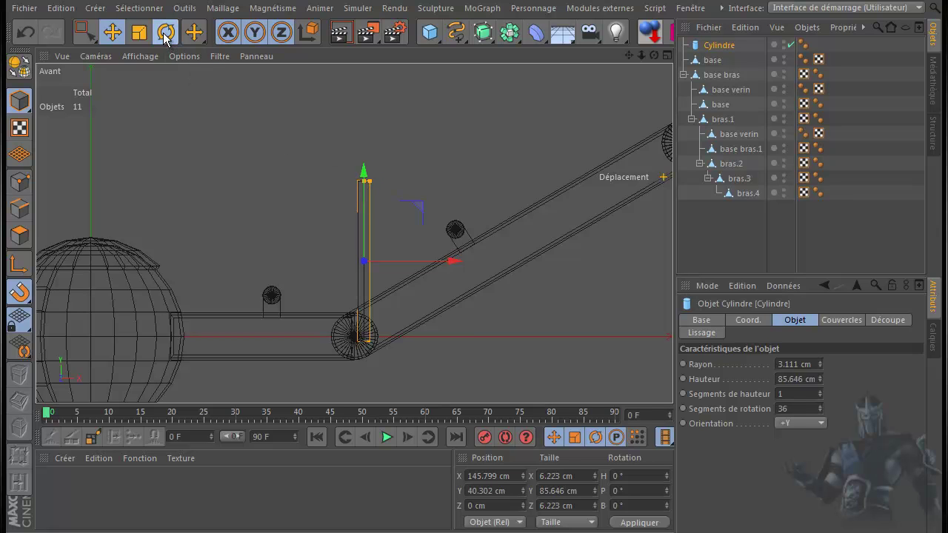
pyautogui.click(165, 37)
pyautogui.moveTo(413, 229); pyautogui.dragTo(425, 295)
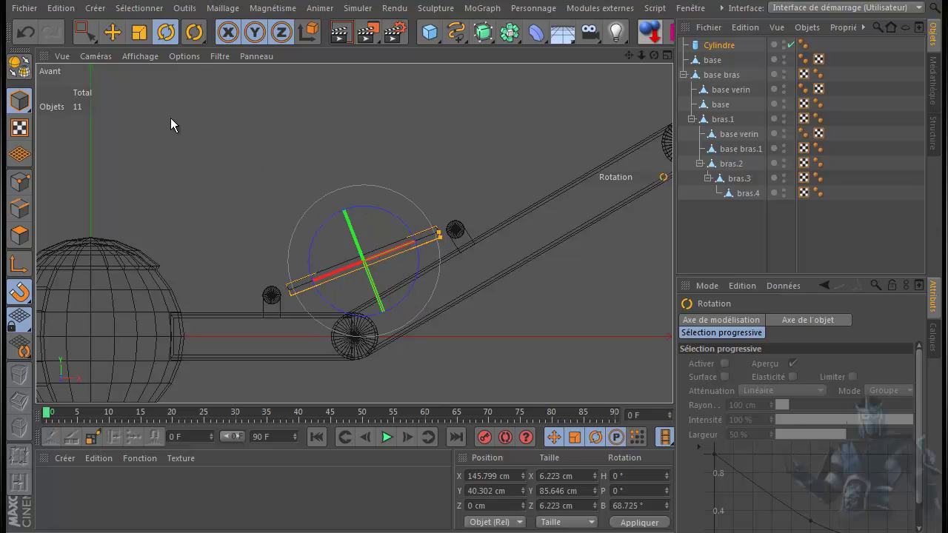
# Step: Convert the cylinder to an editable polygon object and move its axis to the lower end, at about X 105.9 cm, Y 24.8 cm
pyautogui.click(111, 34)
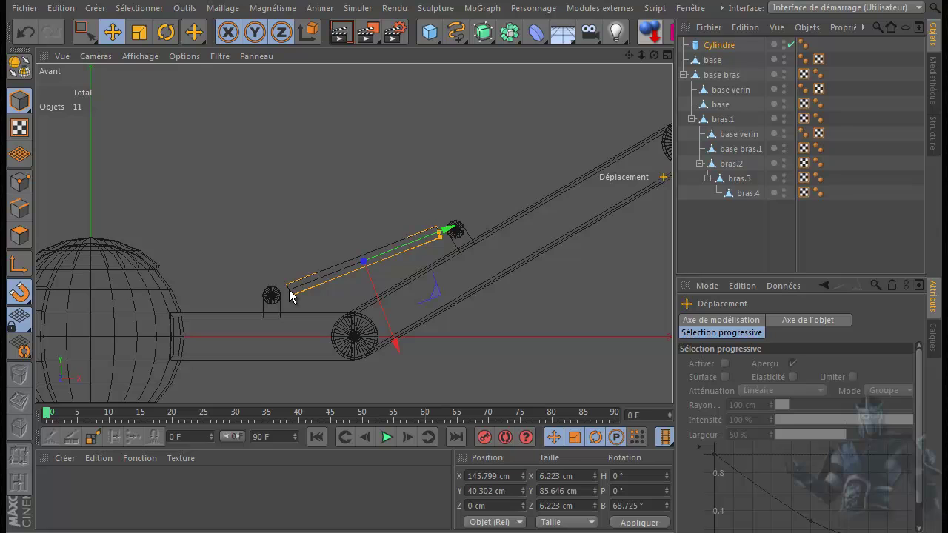
pyautogui.click(20, 67)
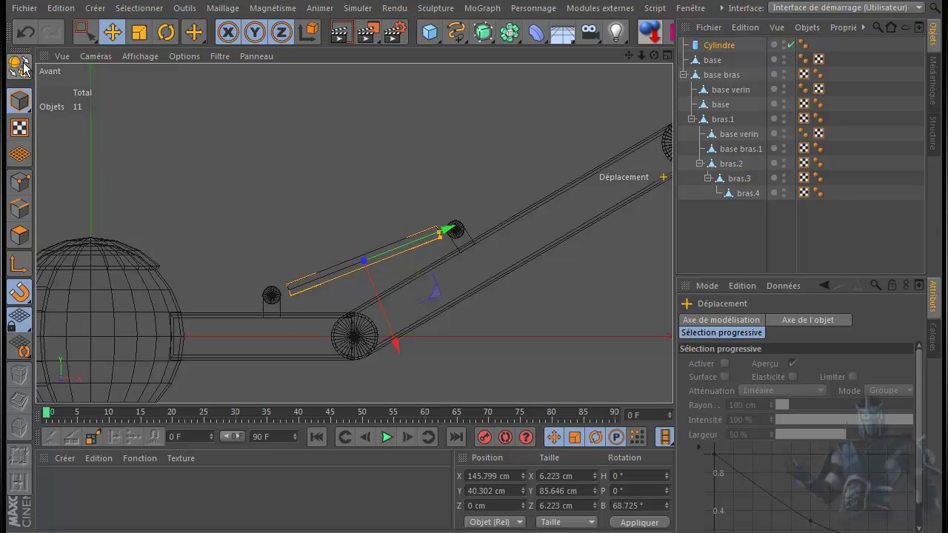
pyautogui.click(20, 264)
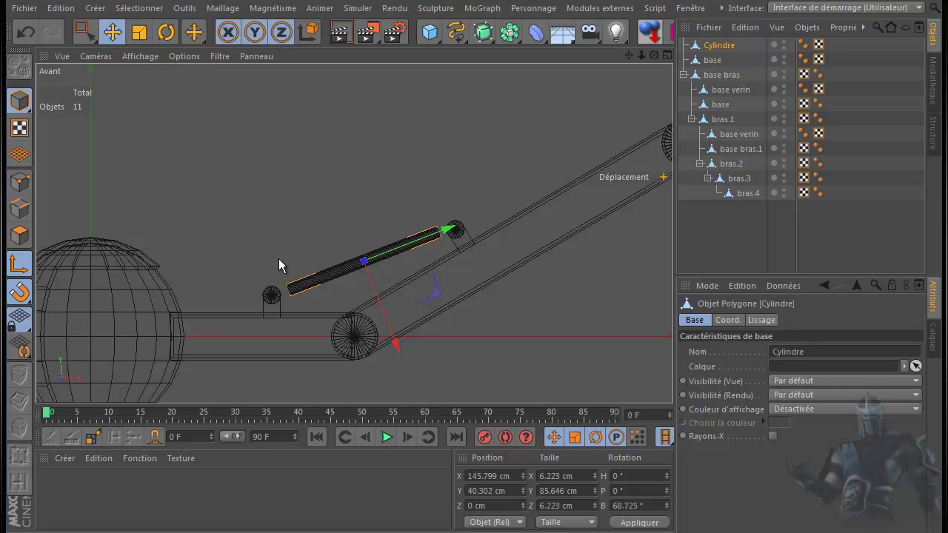
pyautogui.moveTo(446, 229); pyautogui.dragTo(378, 273)
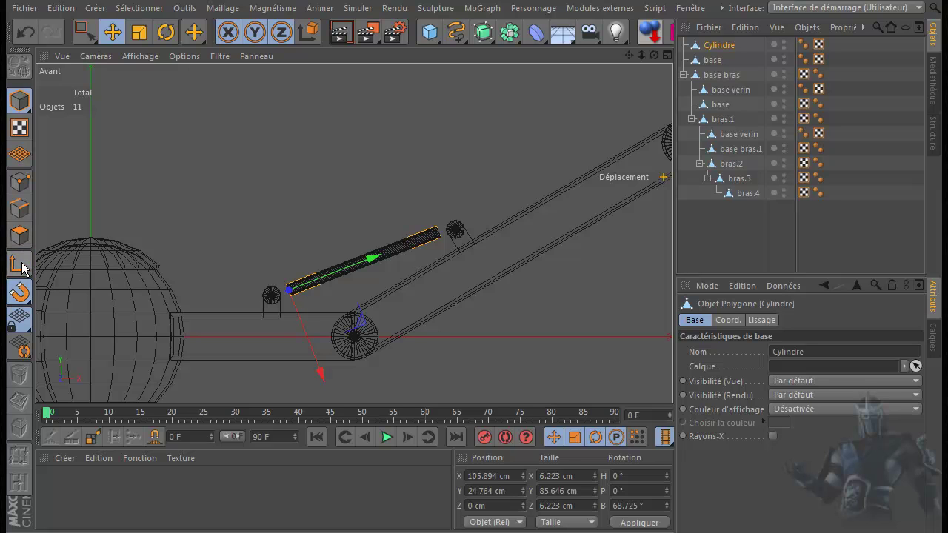
# Step: Move the cylinder so its axis snaps to the centre of the lower mount, at about X 96.7 cm, Y 22 cm
pyautogui.moveTo(372, 259); pyautogui.dragTo(359, 271)
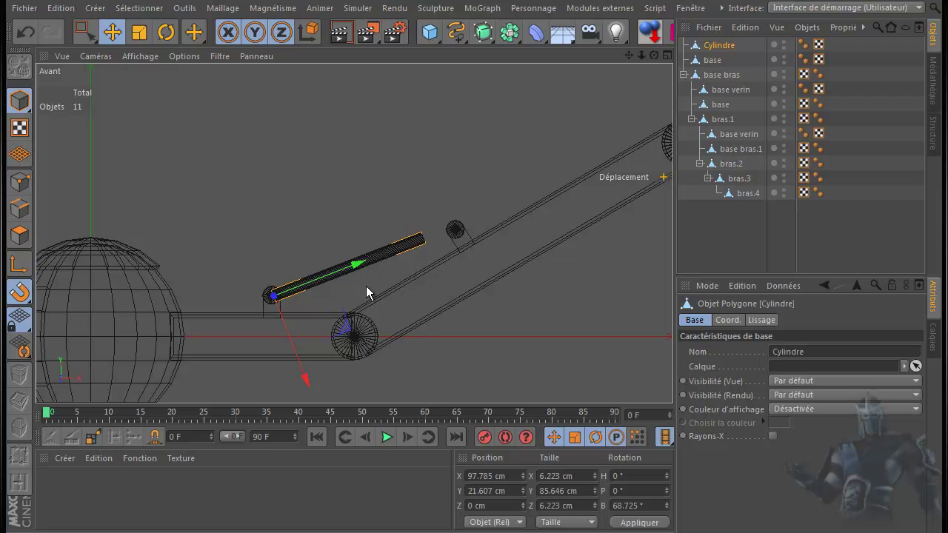
pyautogui.middleClick(457, 348)
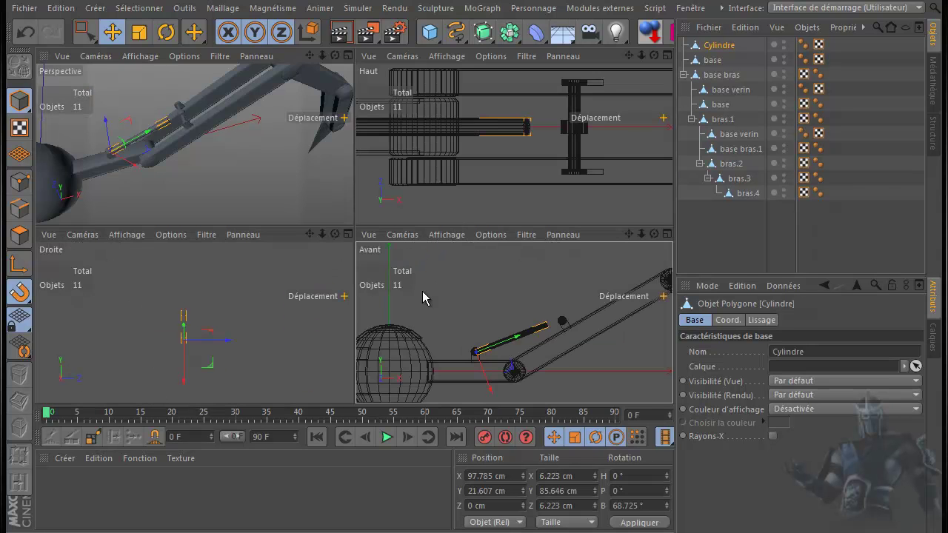
pyautogui.middleClick(424, 292)
pyautogui.scroll(5, 270, 340)
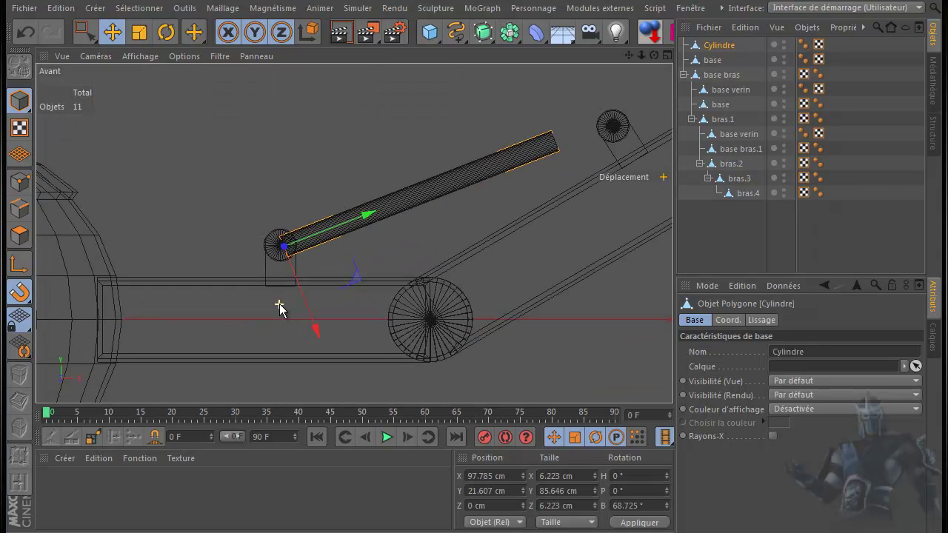
pyautogui.scroll(5, 272, 282)
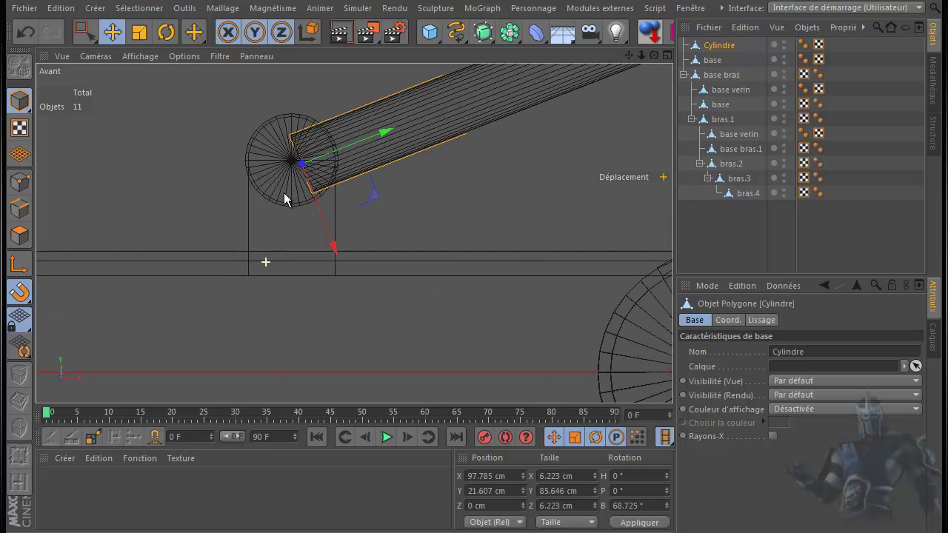
pyautogui.moveTo(371, 197); pyautogui.dragTo(370, 200)
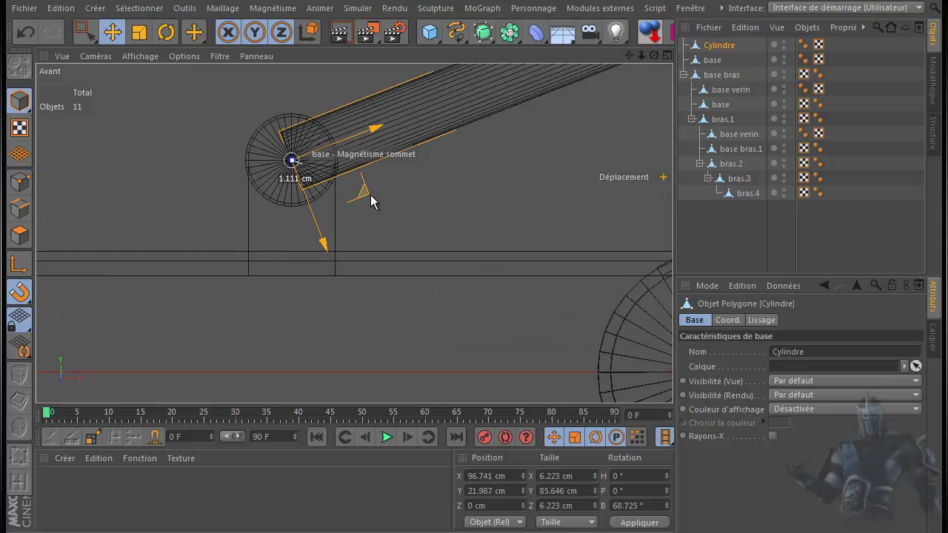
pyautogui.scroll(-4, 237, 215)
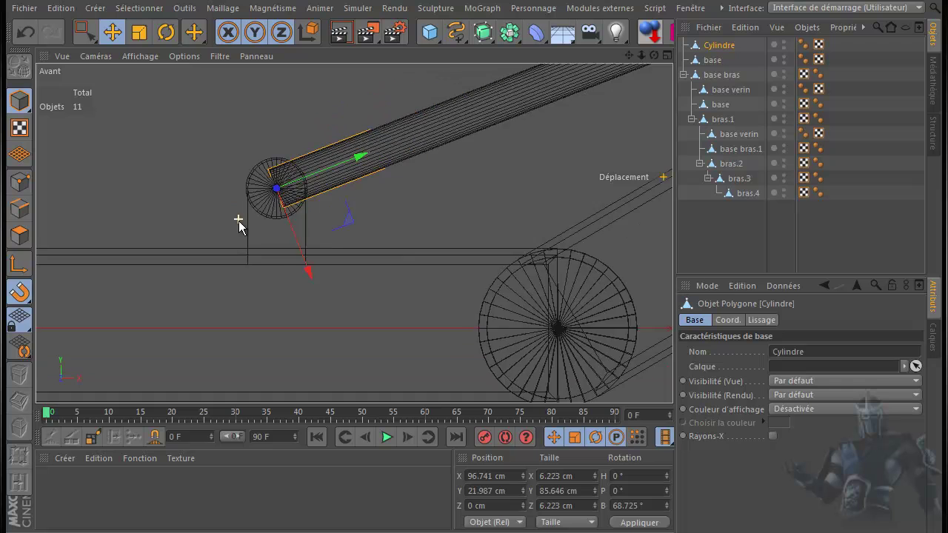
pyautogui.scroll(-2, 243, 224)
pyautogui.moveTo(629, 55); pyautogui.dragTo(474, 319)
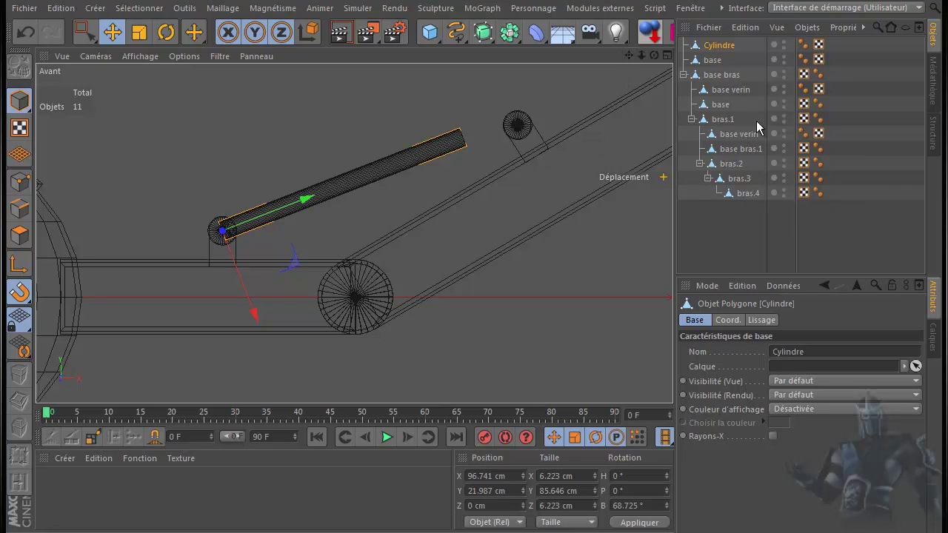
# Step: Rename the Cylindre object "verin.1" and nest it under the base verin object belonging to base bras
pyautogui.click(716, 45)
pyautogui.doubleClick(716, 46)
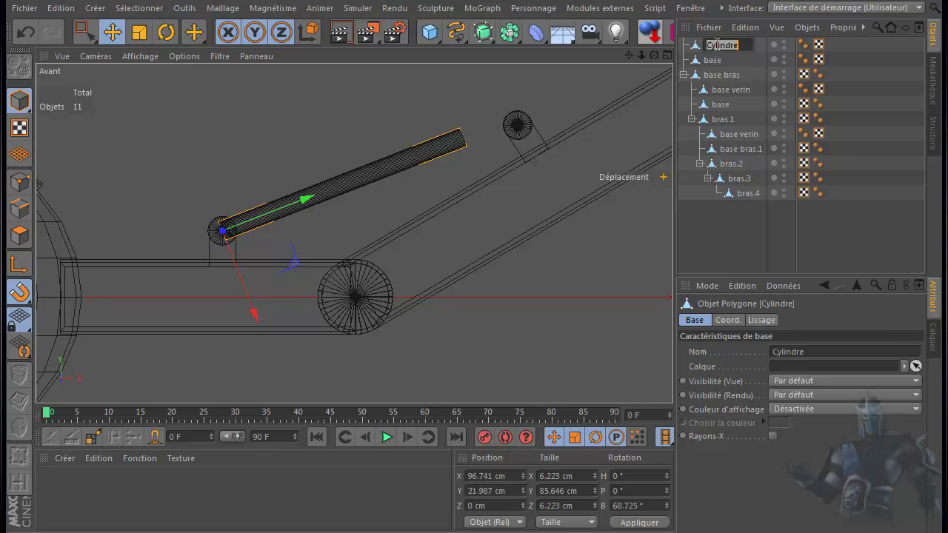
pyautogui.write('V')
pyautogui.press('Return')
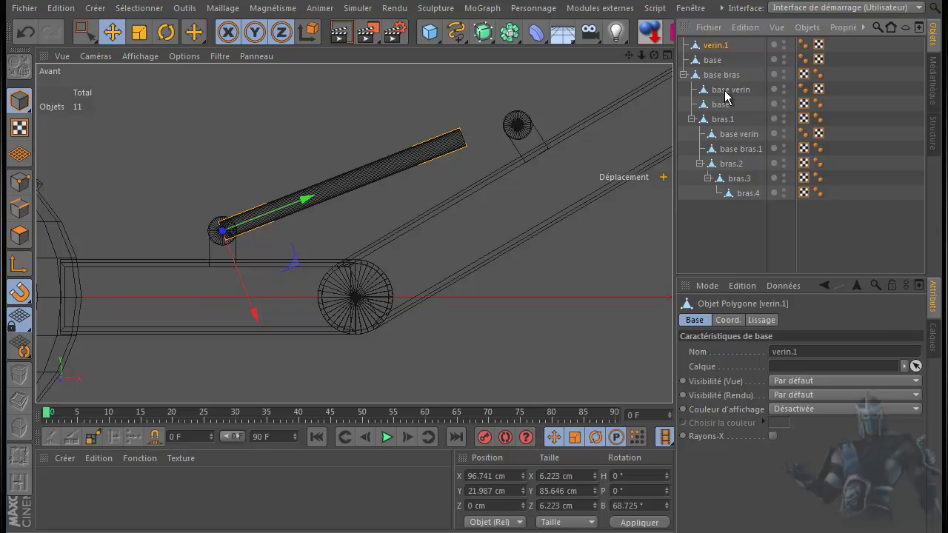
pyautogui.moveTo(716, 45); pyautogui.dragTo(726, 95)
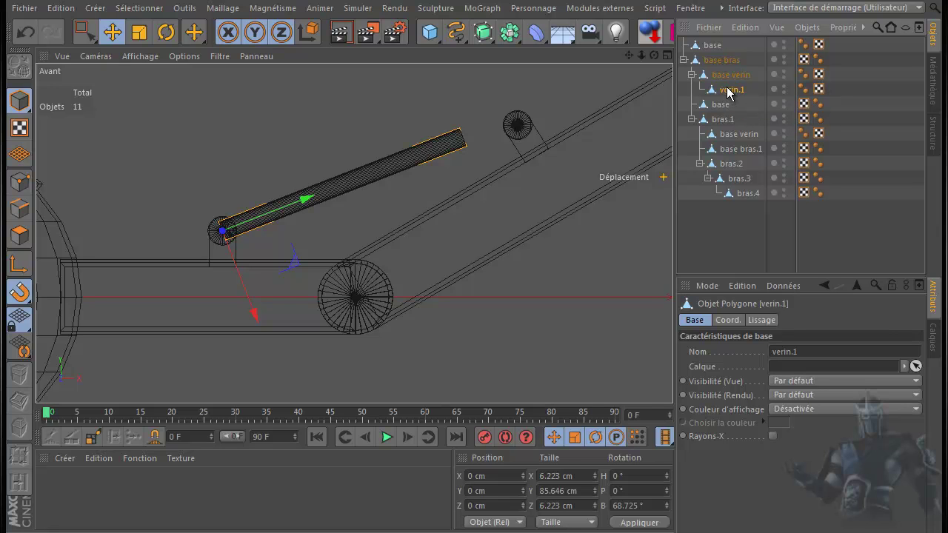
# Step: Copy verin.1 under the base verin object of bras.1 and rename the copy "verin.01"
pyautogui.keyDown('ctrl'); pyautogui.moveTo(728, 90); pyautogui.dragTo(736, 137); pyautogui.keyUp('ctrl')
pyautogui.doubleClick(743, 149)
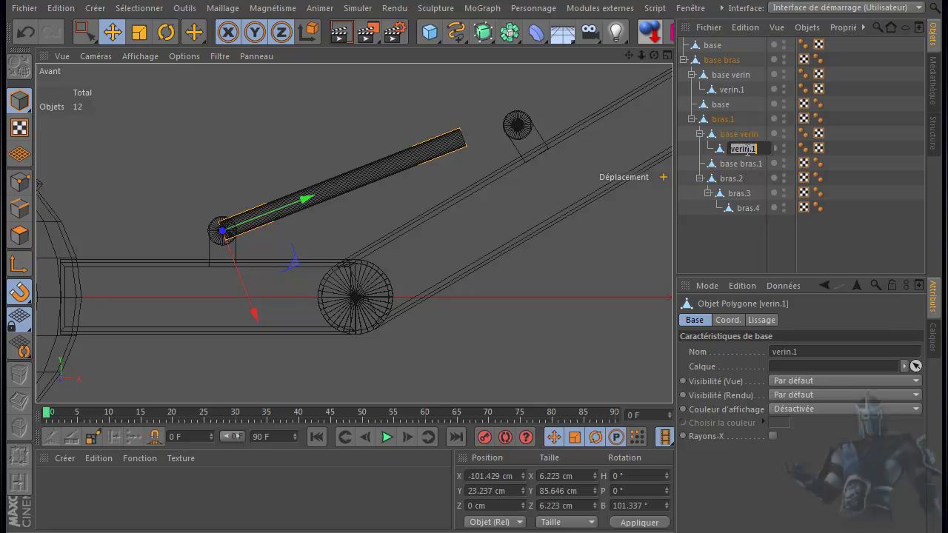
pyautogui.click(759, 150)
pyautogui.press('Return')
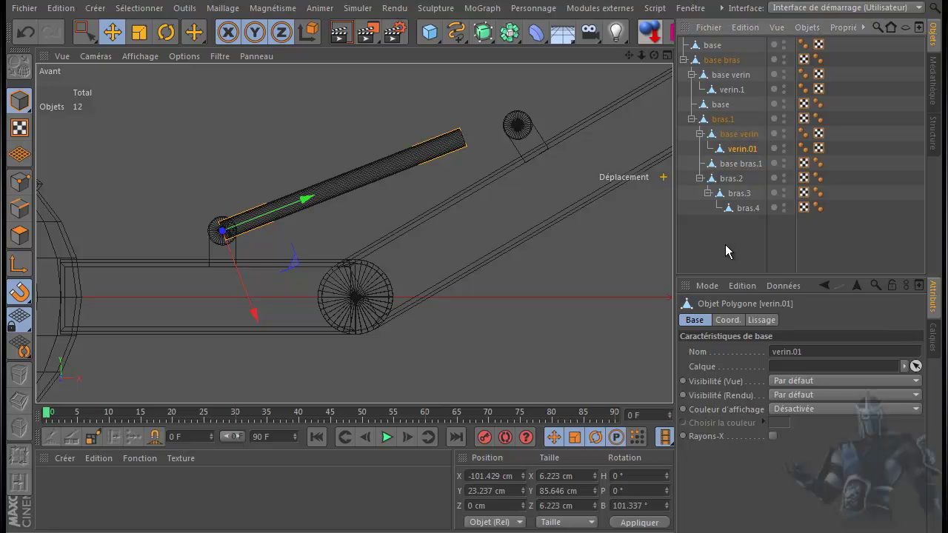
# Step: Slide verin.01 along its length towards the upper mount and scale it down uniformly to about 5.1 cm diameter and 70.1 cm length
pyautogui.moveTo(305, 199); pyautogui.dragTo(374, 188)
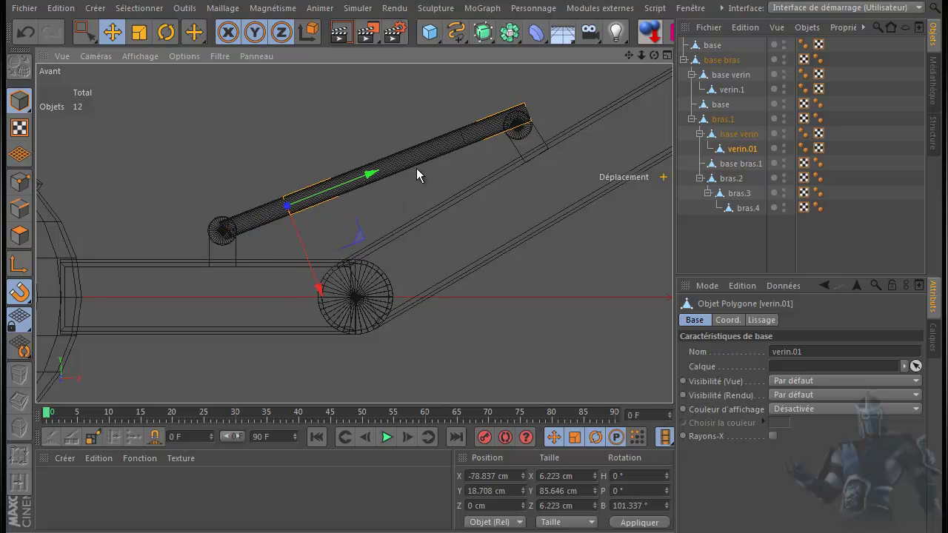
pyautogui.click(137, 34)
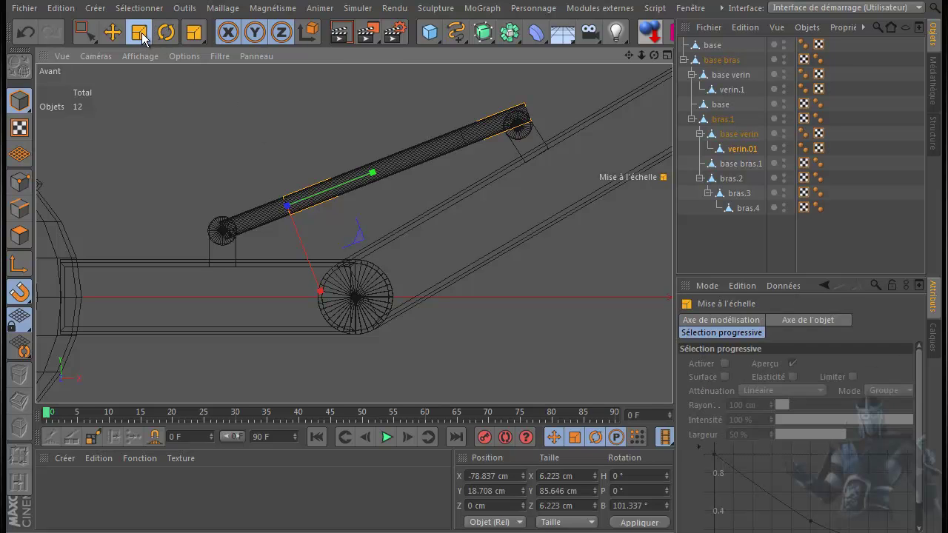
pyautogui.scroll(3, 403, 221)
pyautogui.scroll(1, 403, 220)
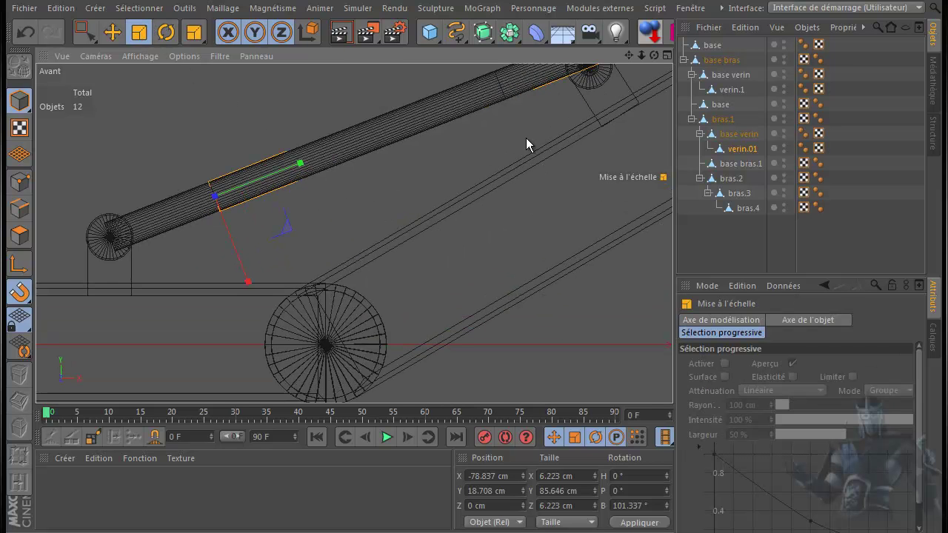
pyautogui.keyDown('alt'); pyautogui.moveTo(474, 327); pyautogui.dragTo(476, 370, button='middle'); pyautogui.keyUp('alt')
pyautogui.moveTo(447, 252); pyautogui.dragTo(303, 241)
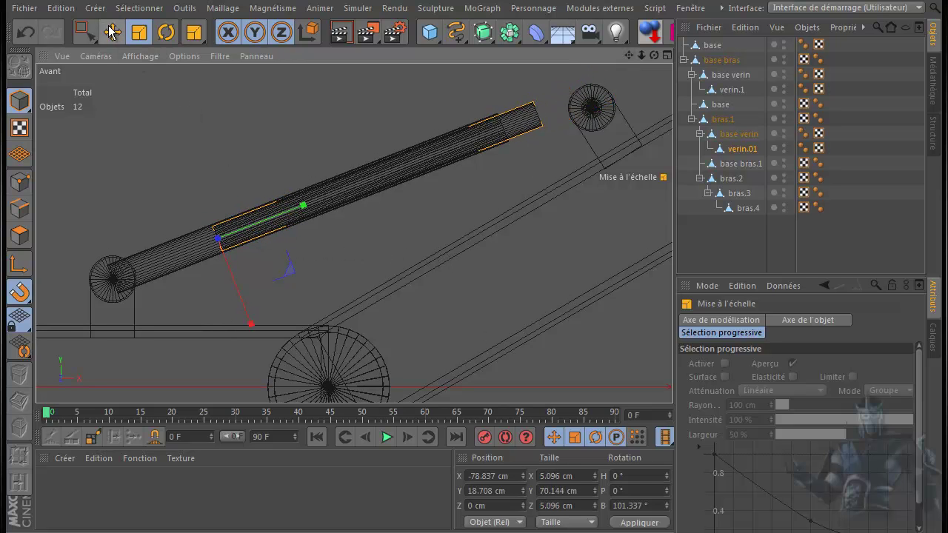
# Step: Move the axis of verin.01 to its upper end and snap the object onto the centre of the upper mount
pyautogui.click(112, 32)
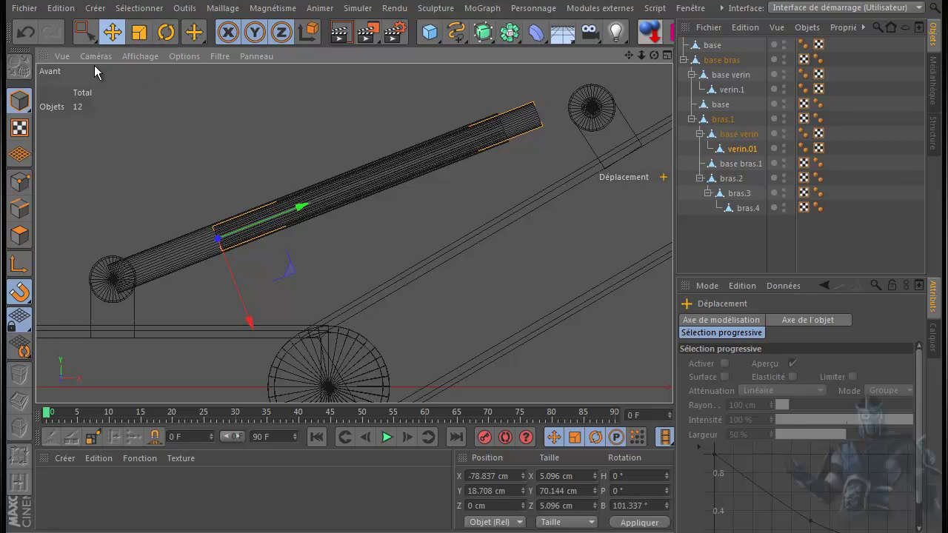
pyautogui.click(15, 271)
pyautogui.moveTo(305, 209); pyautogui.dragTo(630, 102)
pyautogui.click(29, 258)
pyautogui.moveTo(611, 152); pyautogui.dragTo(664, 145)
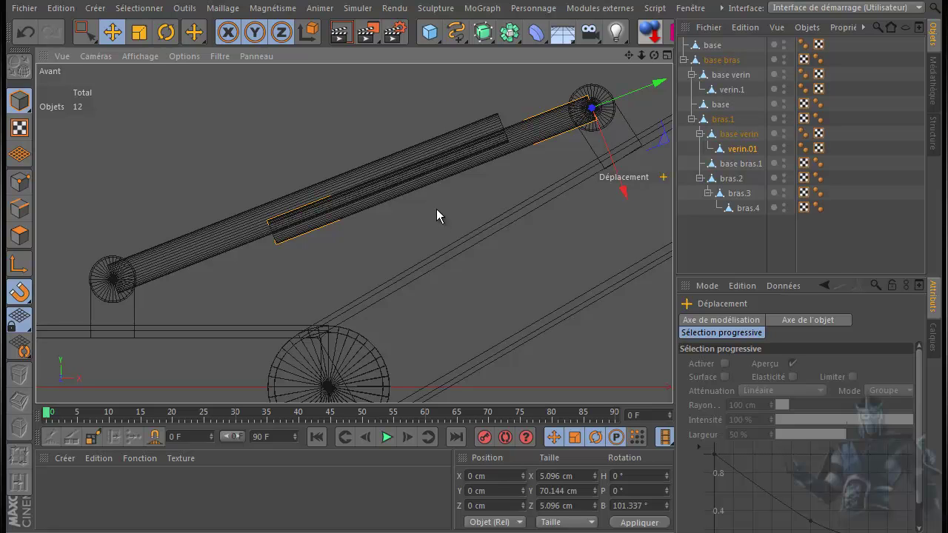
# Step: Reverse the hierarchy under bras.1 by taking verin.01 out of base verin and nesting base verin under verin.01
pyautogui.moveTo(739, 146); pyautogui.dragTo(725, 145)
pyautogui.click(733, 138)
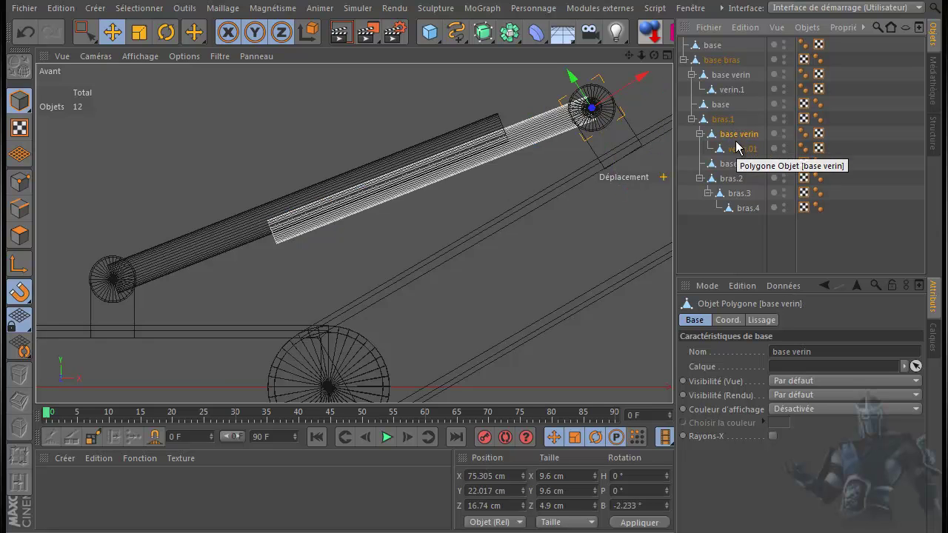
pyautogui.moveTo(736, 153); pyautogui.dragTo(735, 134)
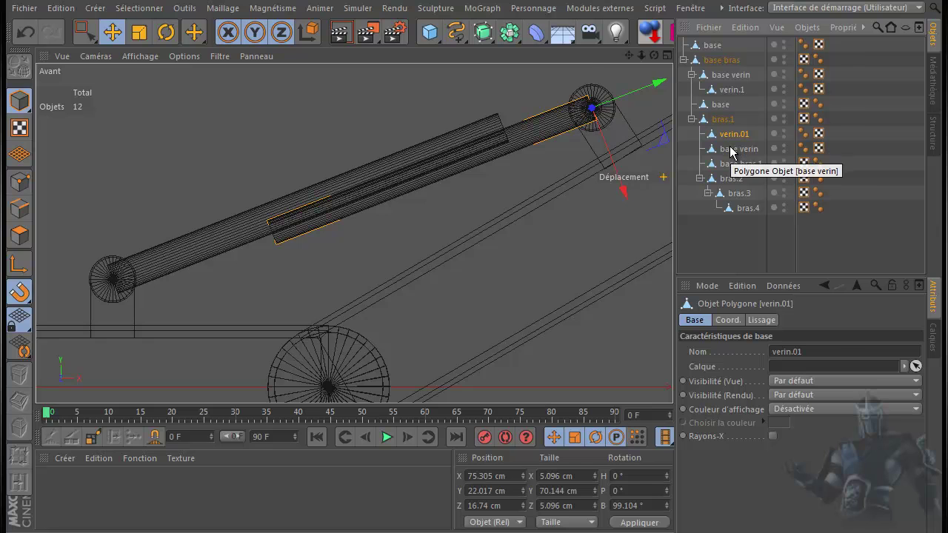
pyautogui.keyDown('ctrl'); pyautogui.click(730, 151); pyautogui.keyUp('ctrl')
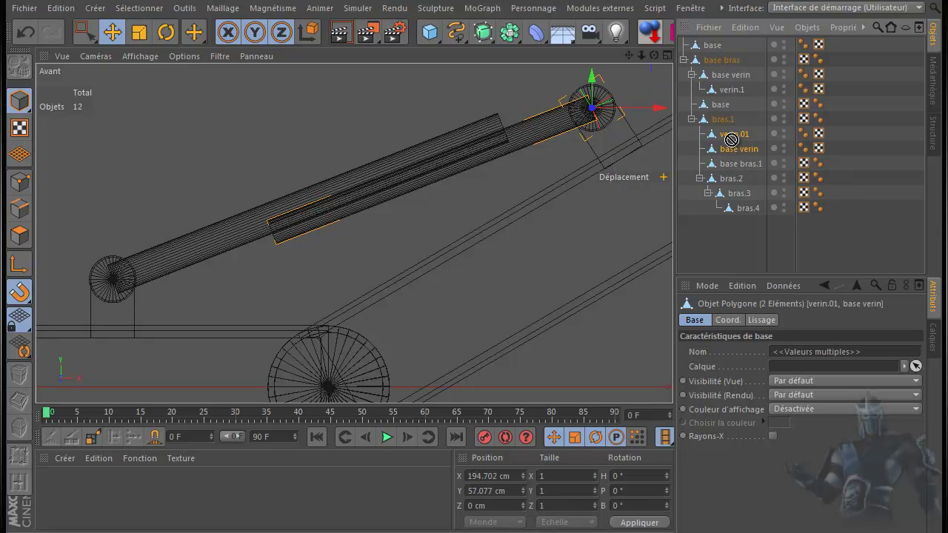
pyautogui.moveTo(730, 152); pyautogui.dragTo(748, 140)
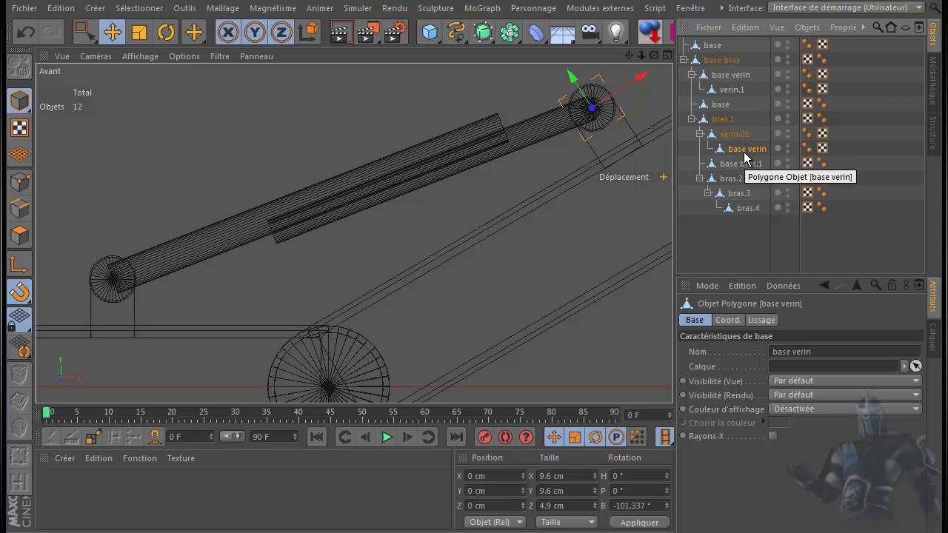
# Step: Set the nested base verin's B rotation to 0° and move it back out of verin.01, directly under bras.1
pyautogui.click(737, 326)
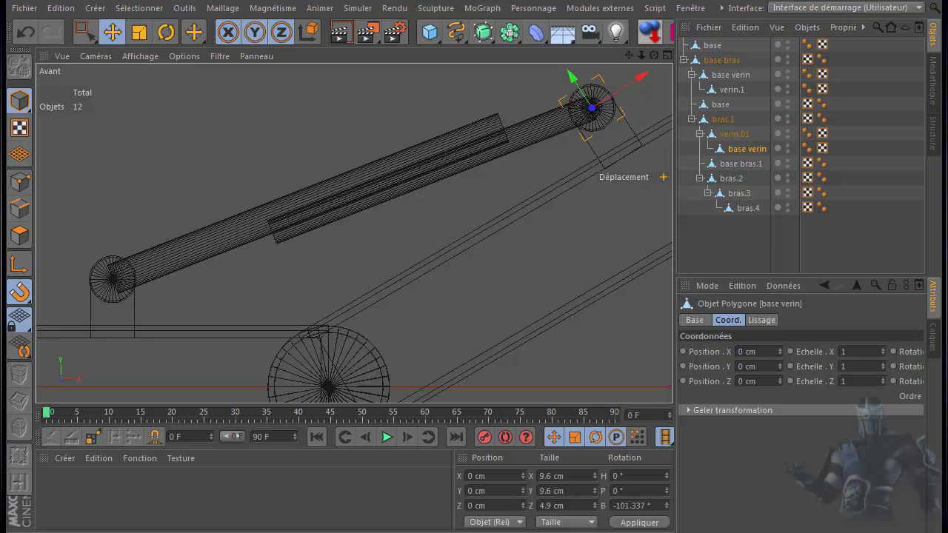
pyautogui.hscroll(3, 802, 370)
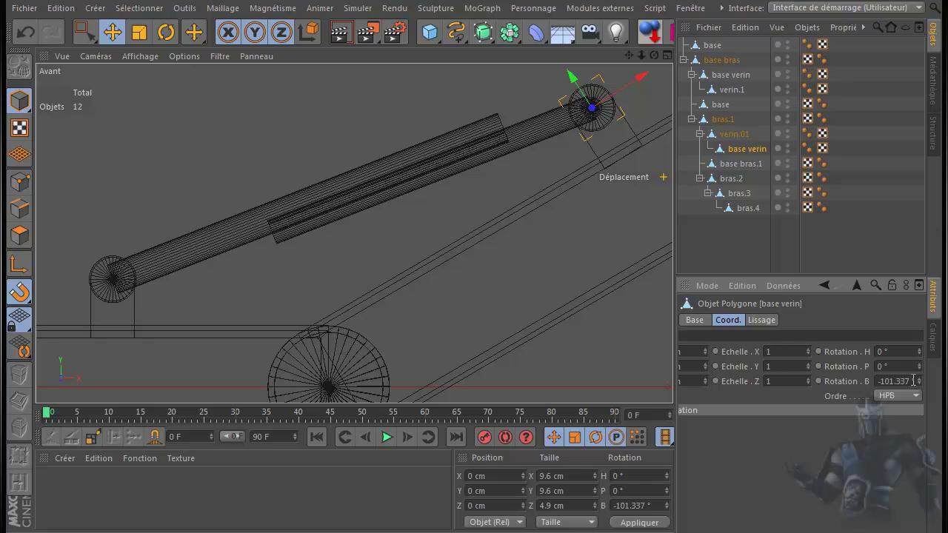
pyautogui.moveTo(915, 380); pyautogui.dragTo(840, 383)
pyautogui.write('0')
pyautogui.press('Return')
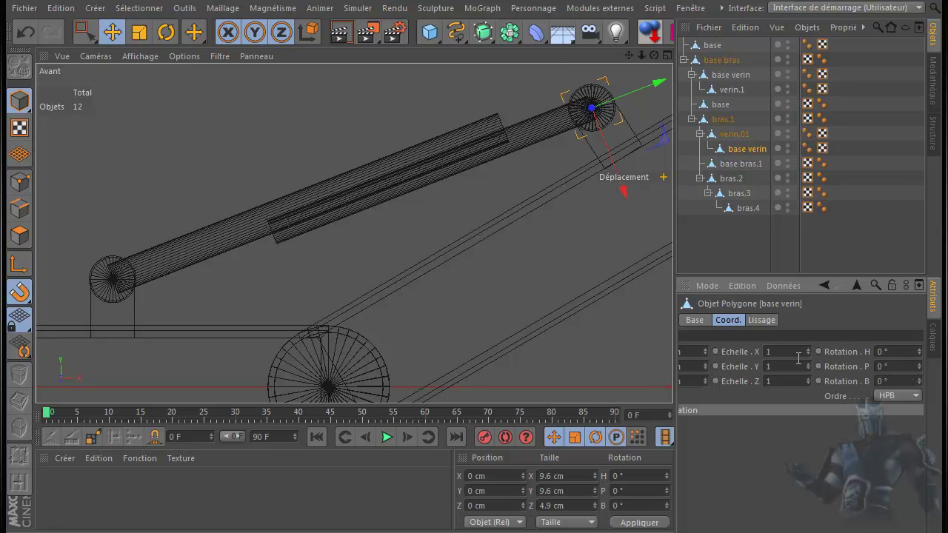
pyautogui.moveTo(735, 152); pyautogui.dragTo(729, 134)
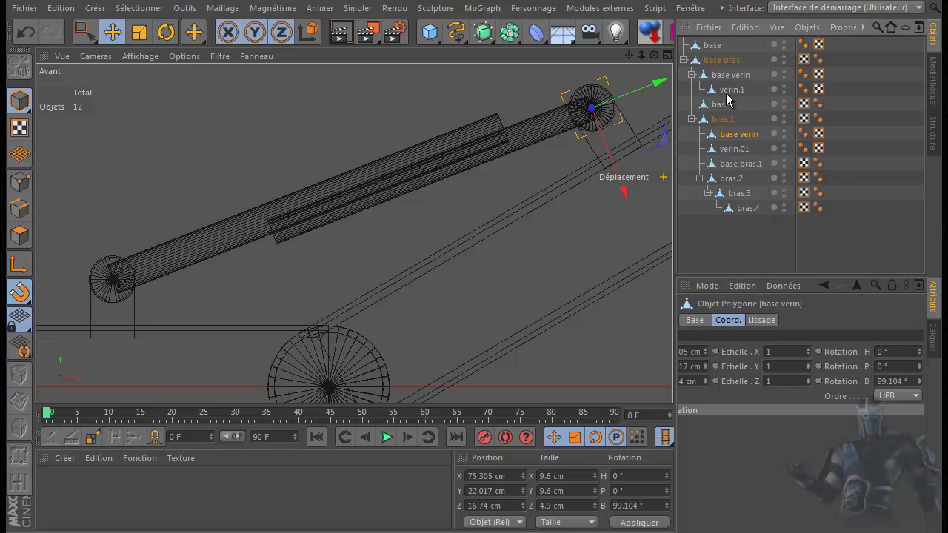
# Step: Align base bras's base verin with verin.1 by temporarily nesting it under verin.1 and setting its B rotation to 0°
pyautogui.click(726, 90)
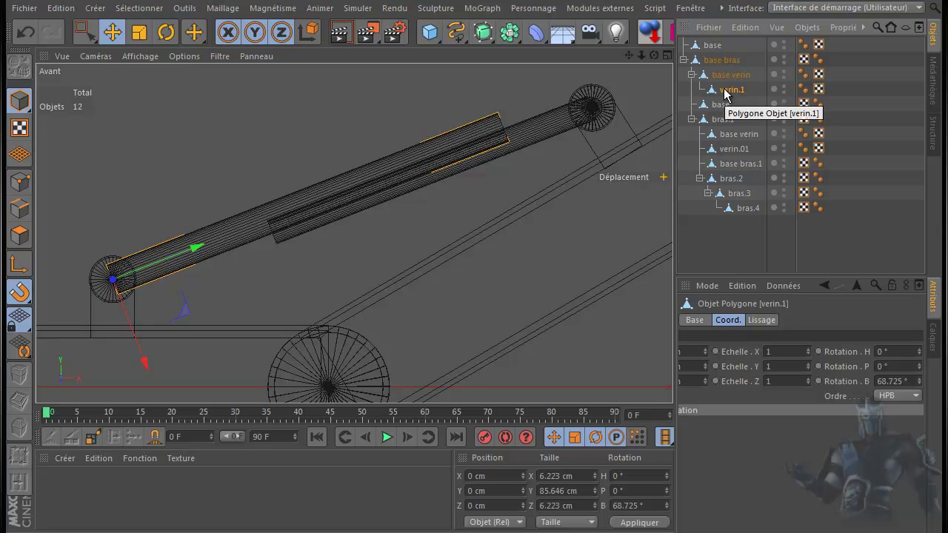
pyautogui.moveTo(726, 91); pyautogui.dragTo(726, 76)
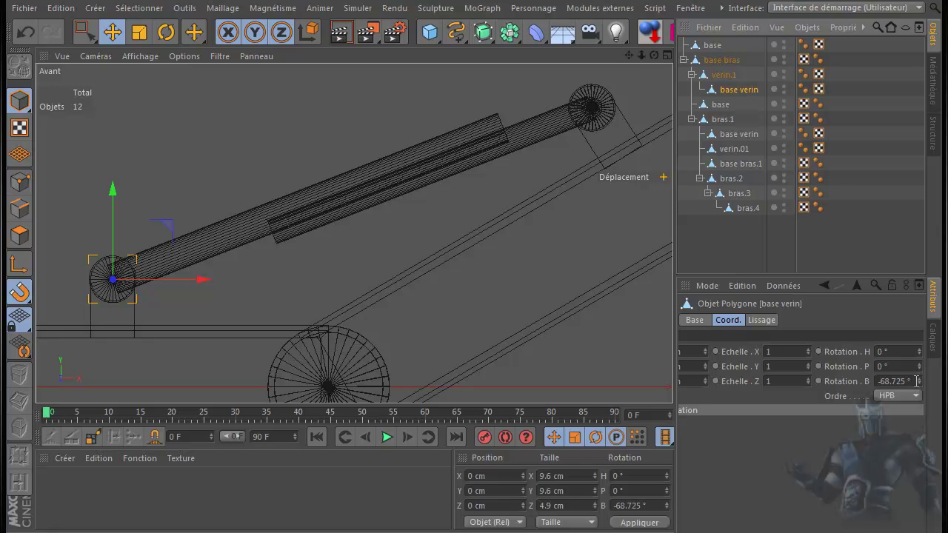
pyautogui.moveTo(917, 381); pyautogui.dragTo(887, 381)
pyautogui.write('0')
pyautogui.press('Return')
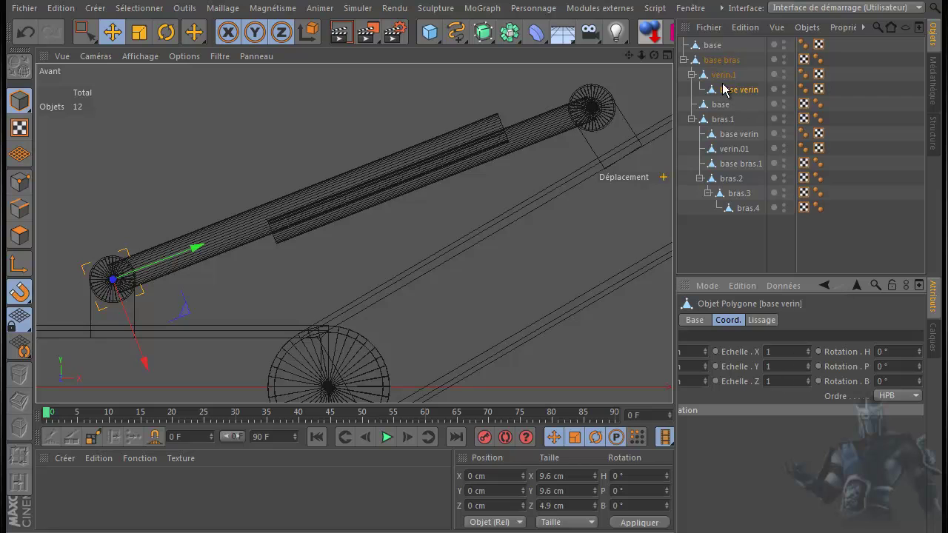
pyautogui.moveTo(724, 90); pyautogui.dragTo(724, 77)
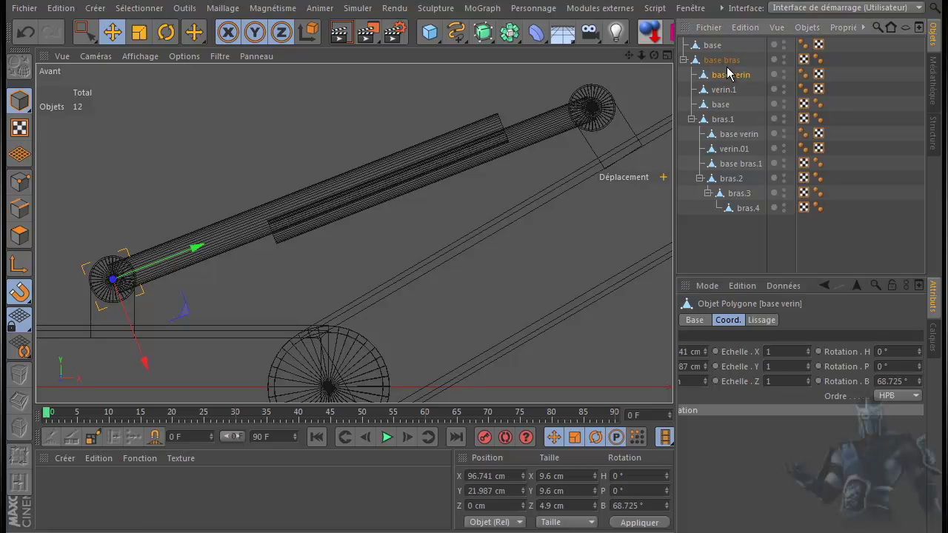
# Step: Merge base verin and verin.1 under base bras into one object, deleting the originals
pyautogui.click(725, 92)
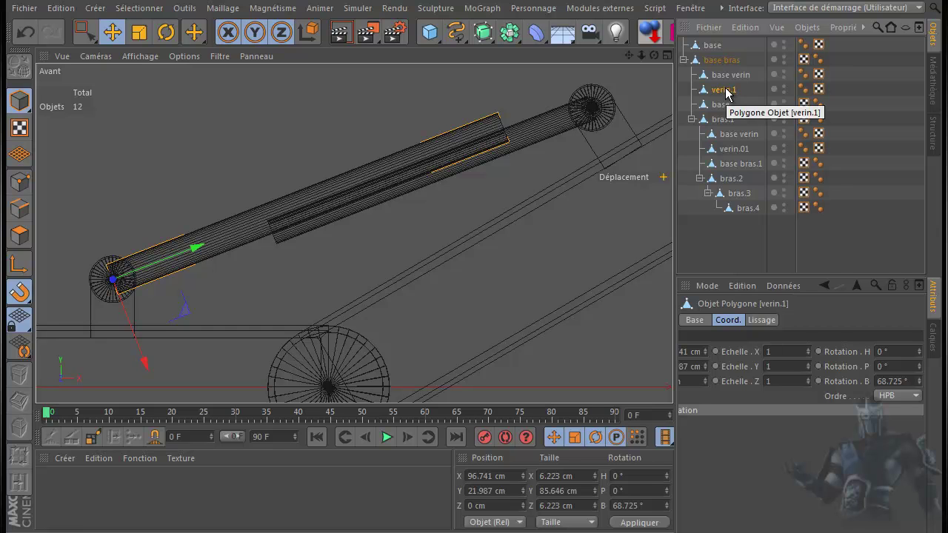
pyautogui.click(726, 77)
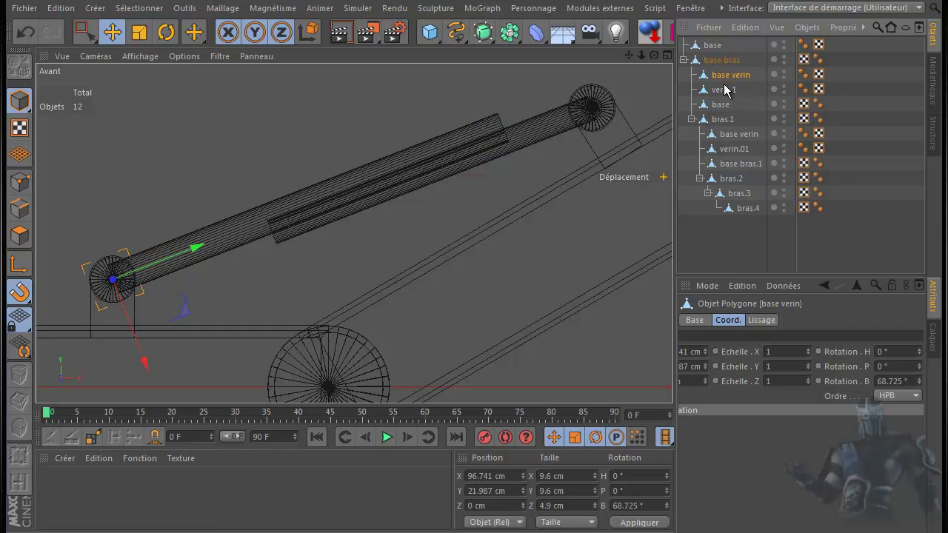
pyautogui.keyDown('ctrl'); pyautogui.click(724, 90); pyautogui.keyUp('ctrl')
pyautogui.rightClick(725, 89)
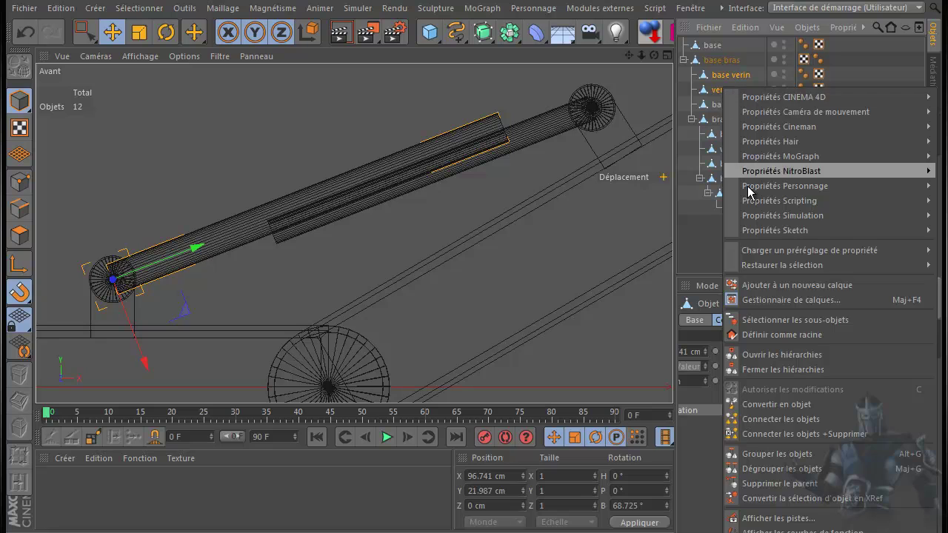
pyautogui.click(753, 434)
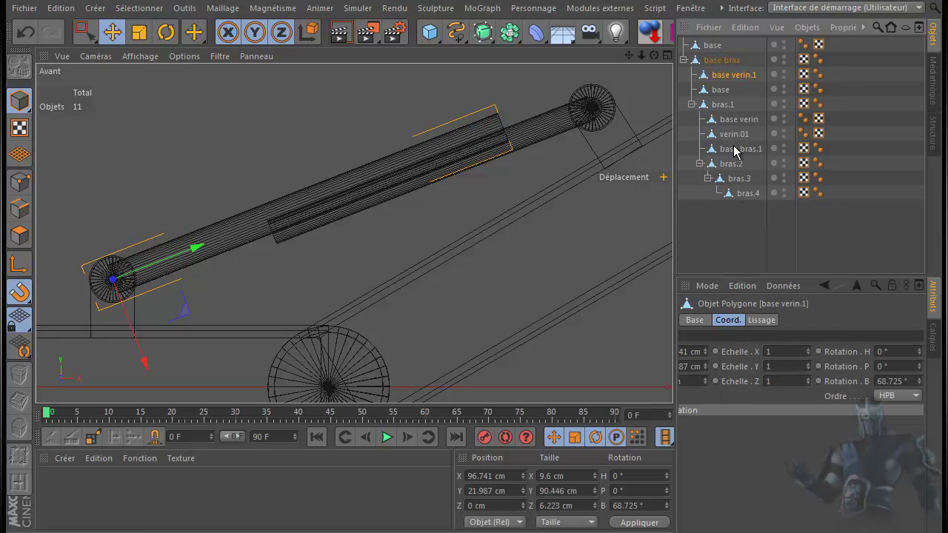
# Step: Merge base verin and verin.01 under bras.1 into one object, deleting the originals
pyautogui.click(737, 121)
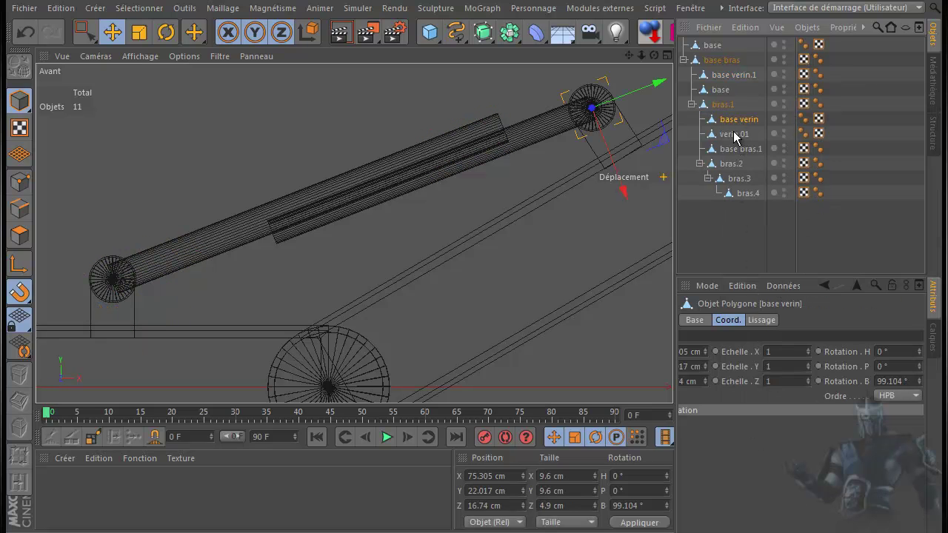
pyautogui.keyDown('ctrl'); pyautogui.click(734, 134); pyautogui.keyUp('ctrl')
pyautogui.rightClick(733, 134)
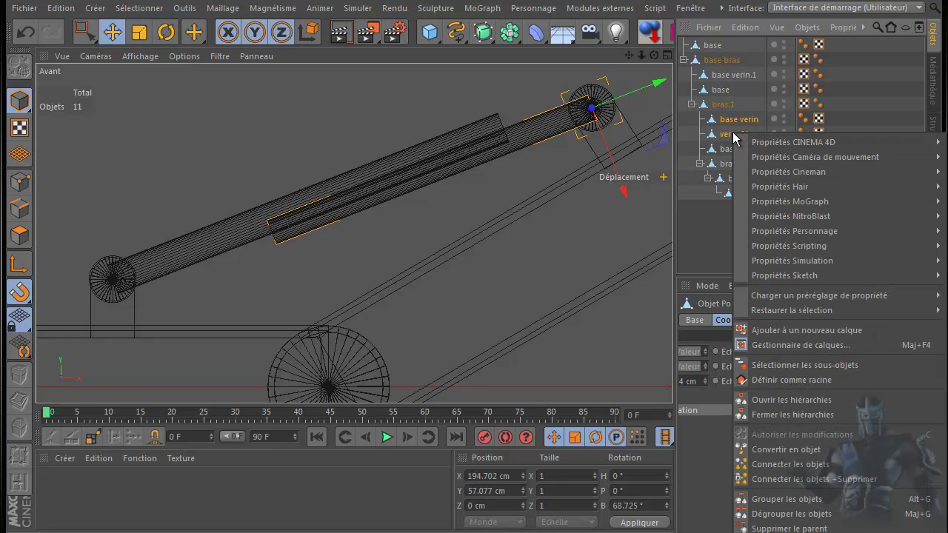
pyautogui.click(792, 480)
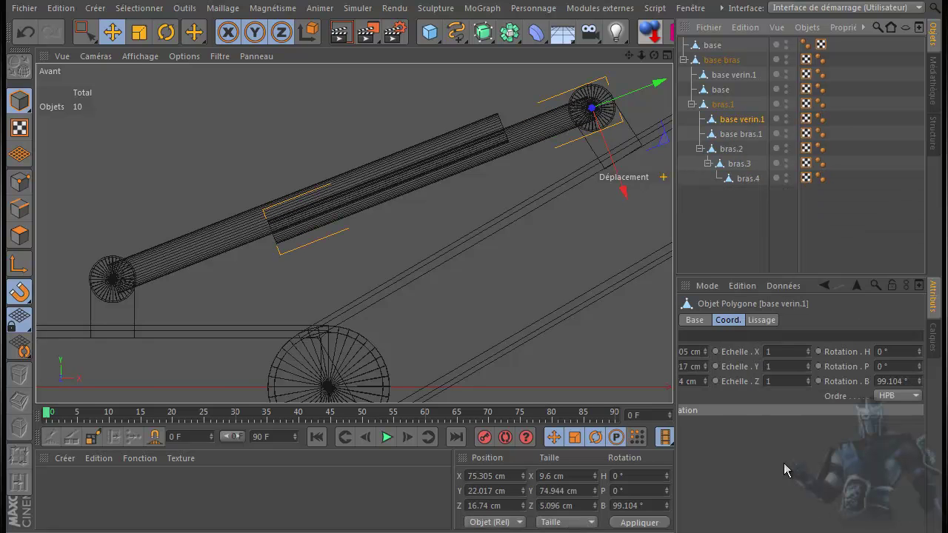
# Step: Rename the merged object under bras.1 "verin.01" and the one directly under base bras "verin.1"
pyautogui.doubleClick(735, 119)
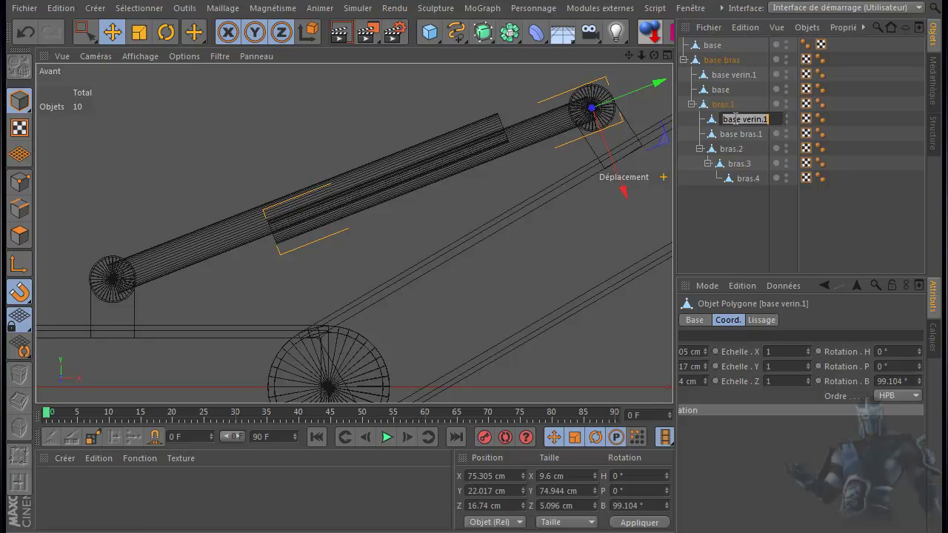
pyautogui.write('b')
pyautogui.click(734, 75)
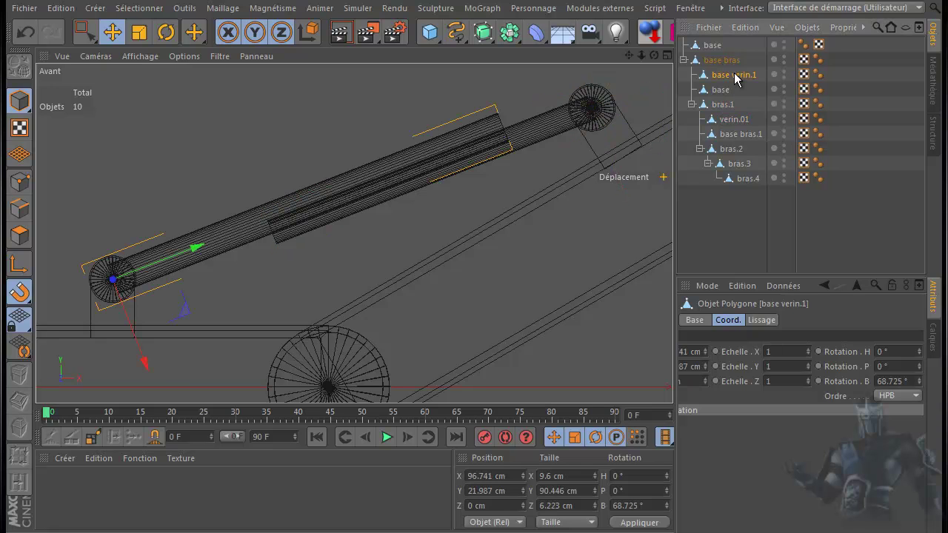
pyautogui.doubleClick(736, 75)
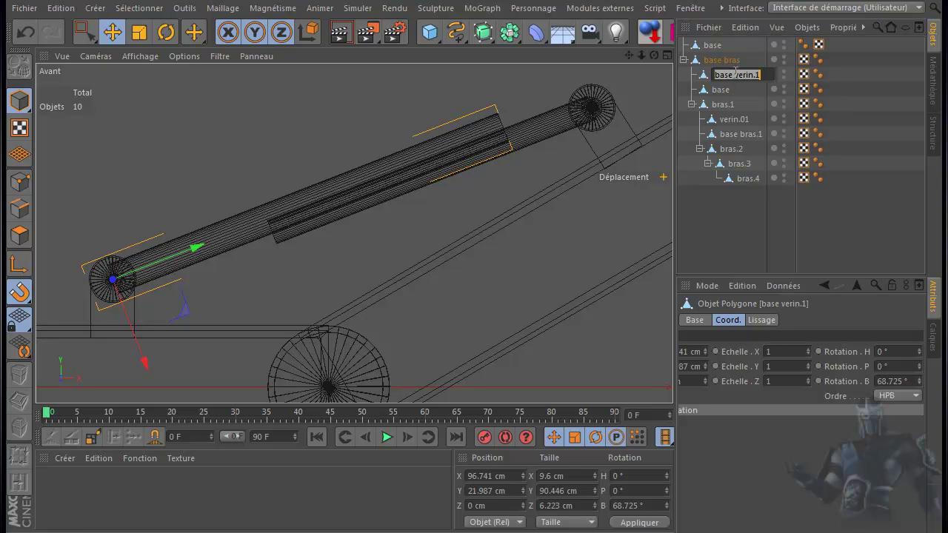
pyautogui.moveTo(734, 75); pyautogui.dragTo(690, 80)
pyautogui.press('BackSpace')
pyautogui.press('Return')
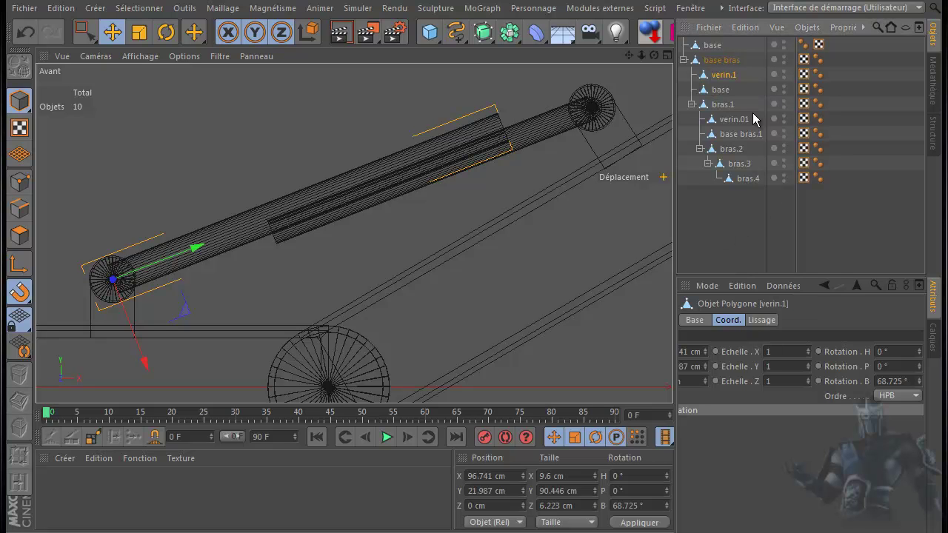
# Step: Try rotating bras.1 about its joint with base bras, and undo the rotation
pyautogui.scroll(-6, 380, 237)
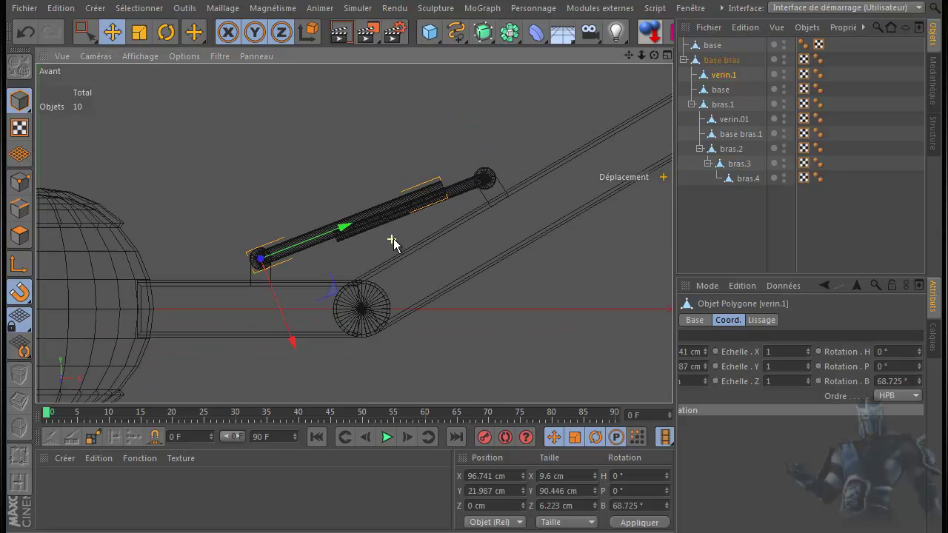
pyautogui.click(723, 60)
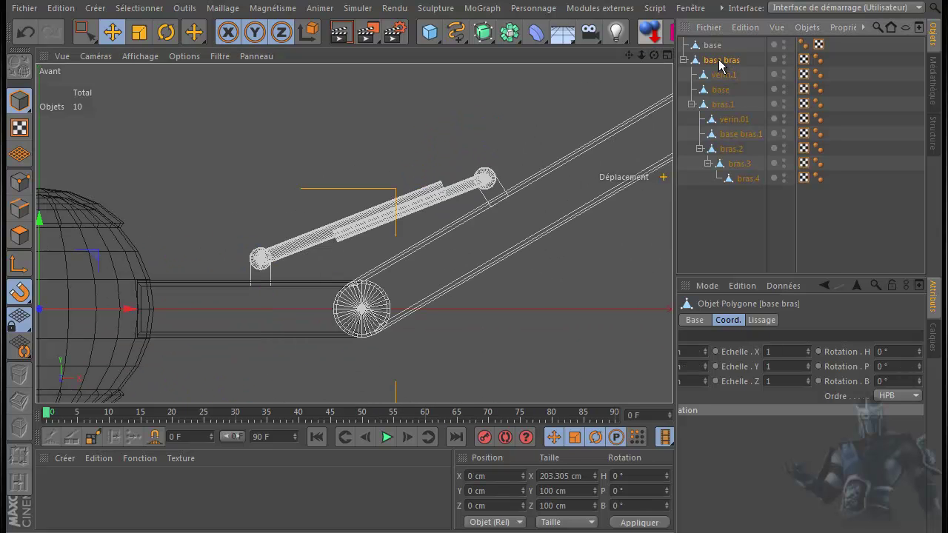
pyautogui.click(725, 109)
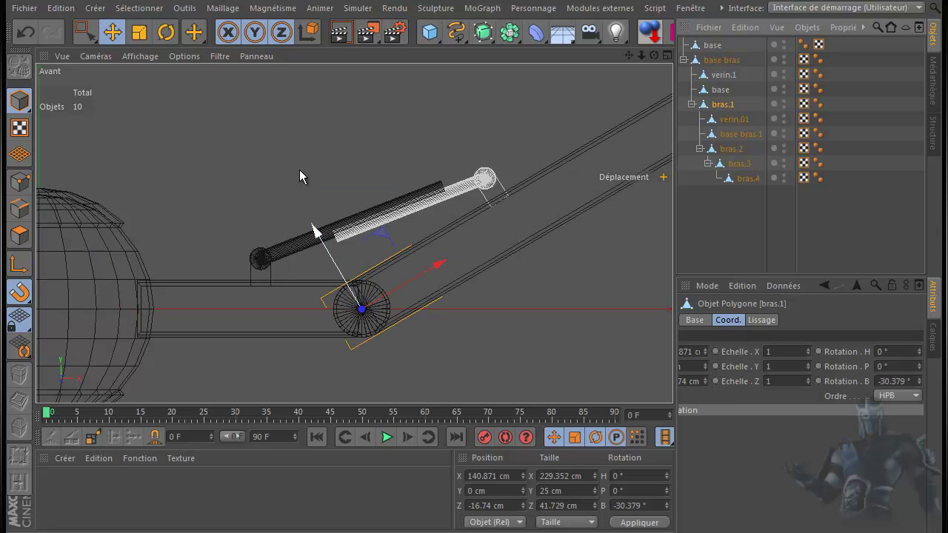
pyautogui.click(167, 33)
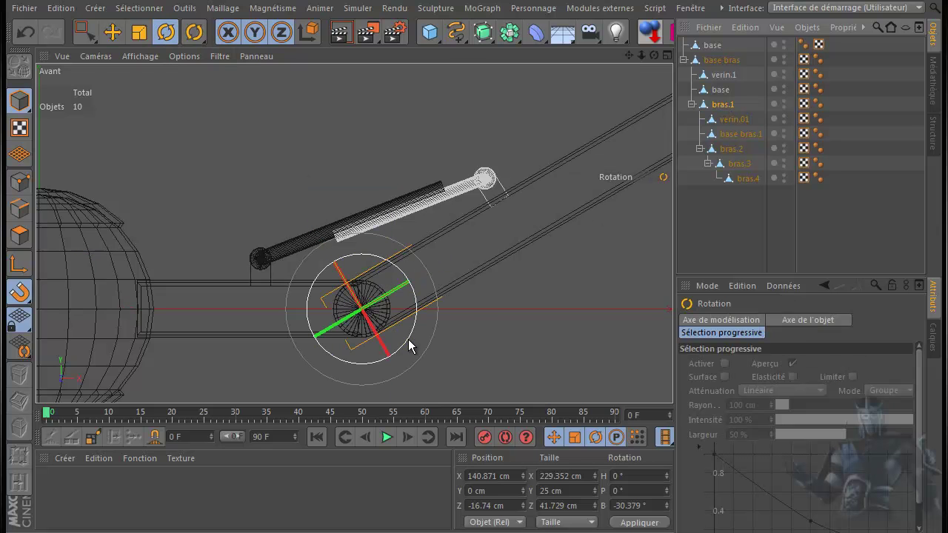
pyautogui.moveTo(409, 345); pyautogui.dragTo(428, 353)
pyautogui.click(28, 29)
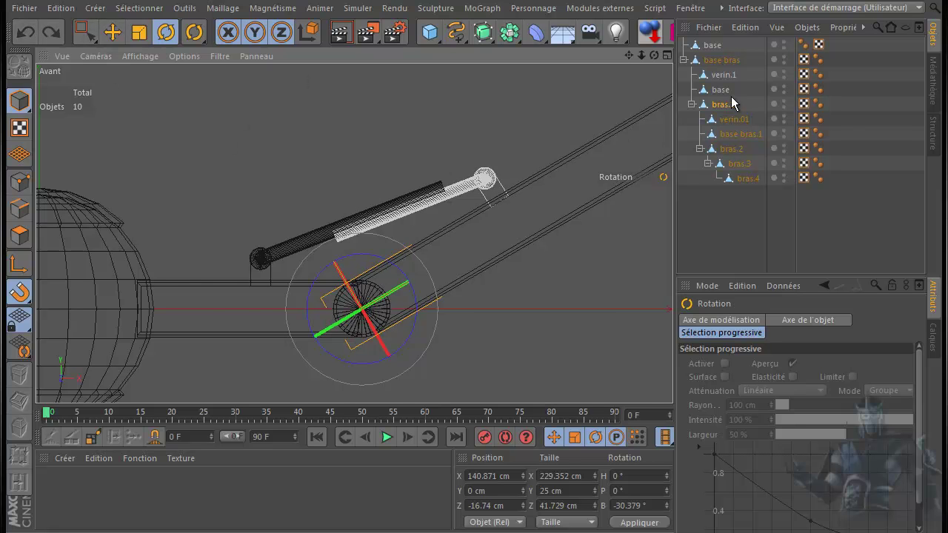
# Step: Try adding a Cible tag to verin.1, and delete the tag
pyautogui.click(723, 76)
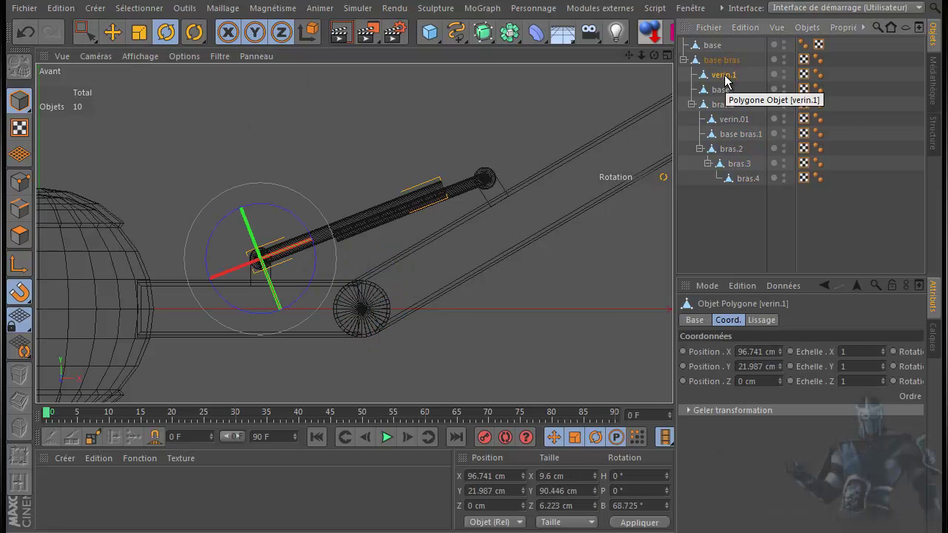
pyautogui.rightClick(725, 76)
pyautogui.moveTo(754, 88)
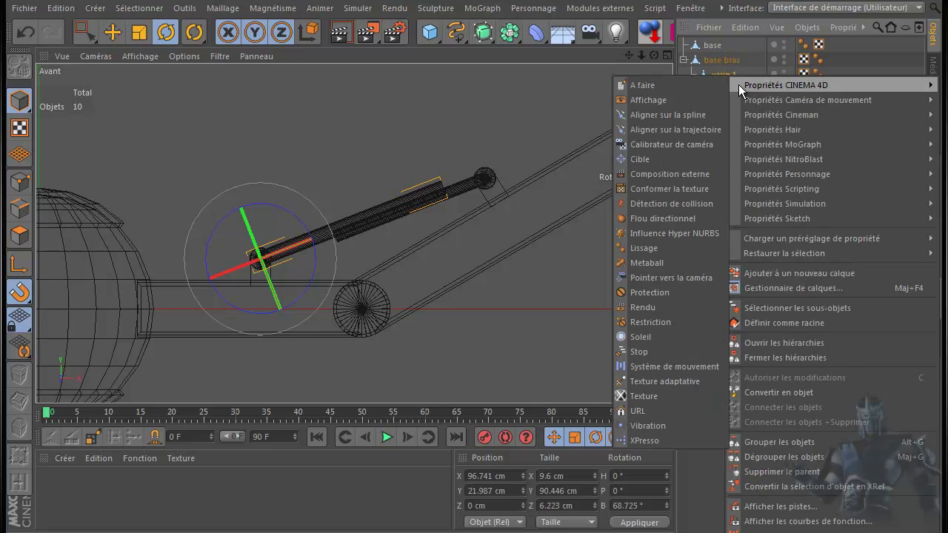
pyautogui.click(652, 160)
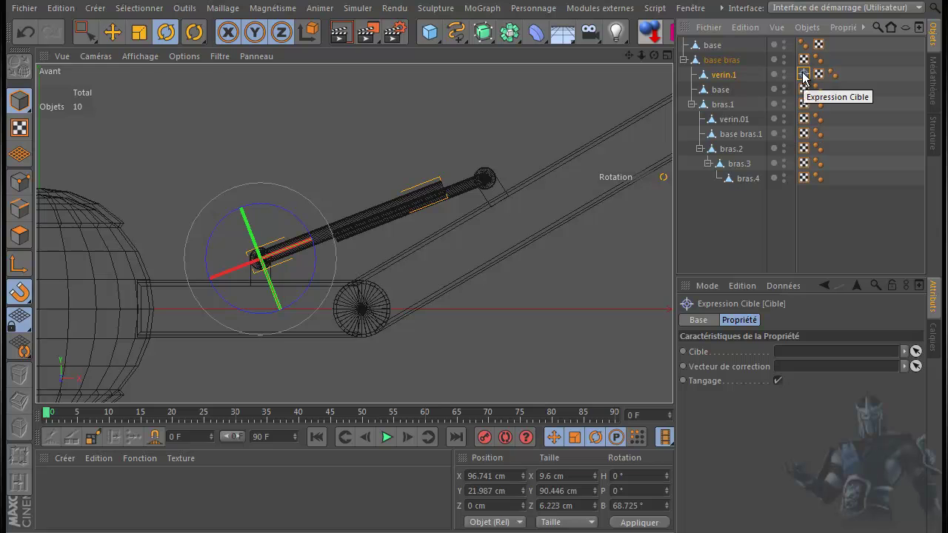
pyautogui.press('Delete')
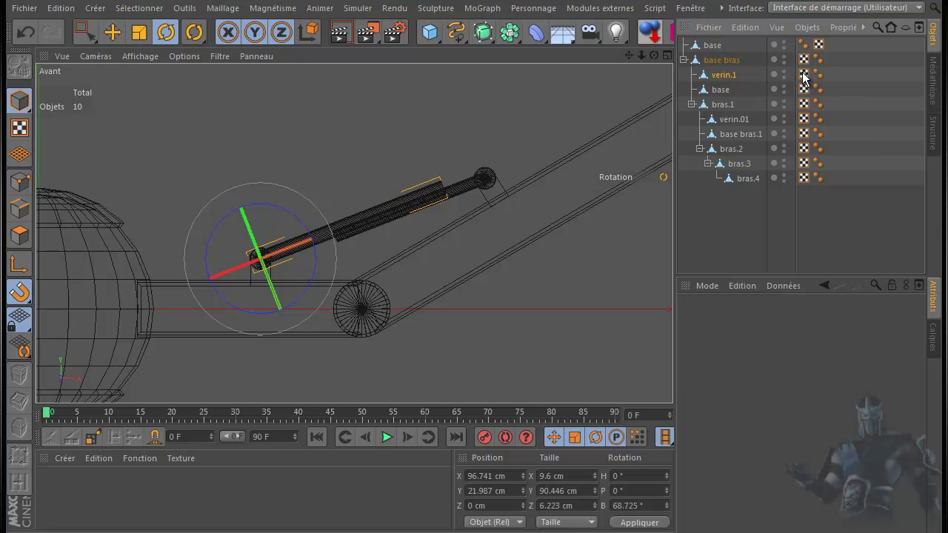
# Step: Switch to the perspective view and frame the whole robotic arm
pyautogui.middleClick(200, 171)
pyautogui.middleClick(203, 170)
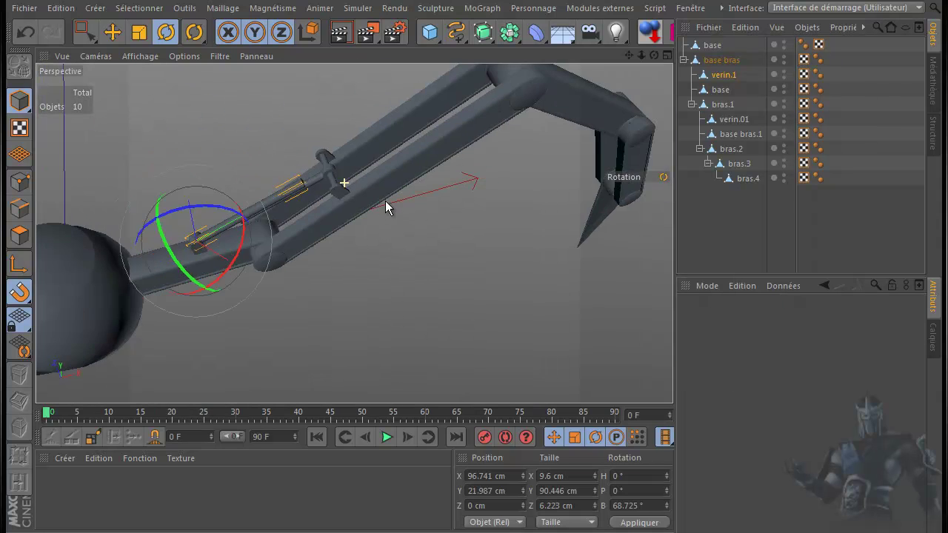
pyautogui.scroll(-3, 385, 200)
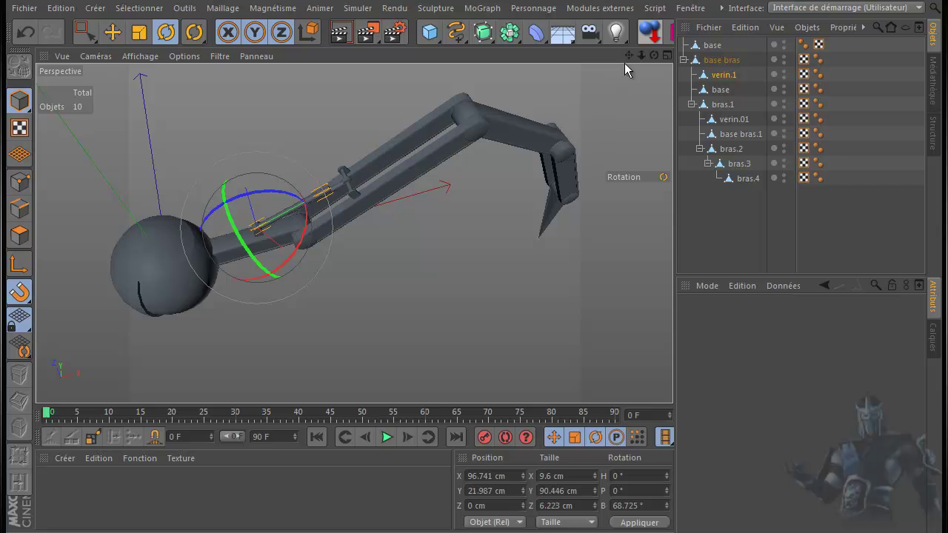
pyautogui.keyDown('alt'); pyautogui.moveTo(474, 298); pyautogui.dragTo(474, 342); pyautogui.keyUp('alt')
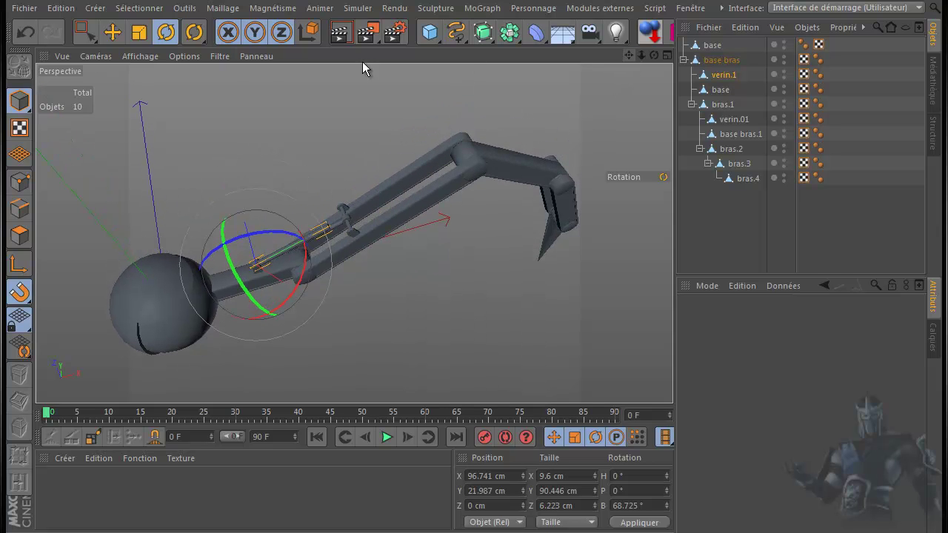
# Step: Rotate only verin.1's axis to H -90°, P 21.275°, B 90° so its Z axis points along the cylinder toward verin.01
pyautogui.click(113, 32)
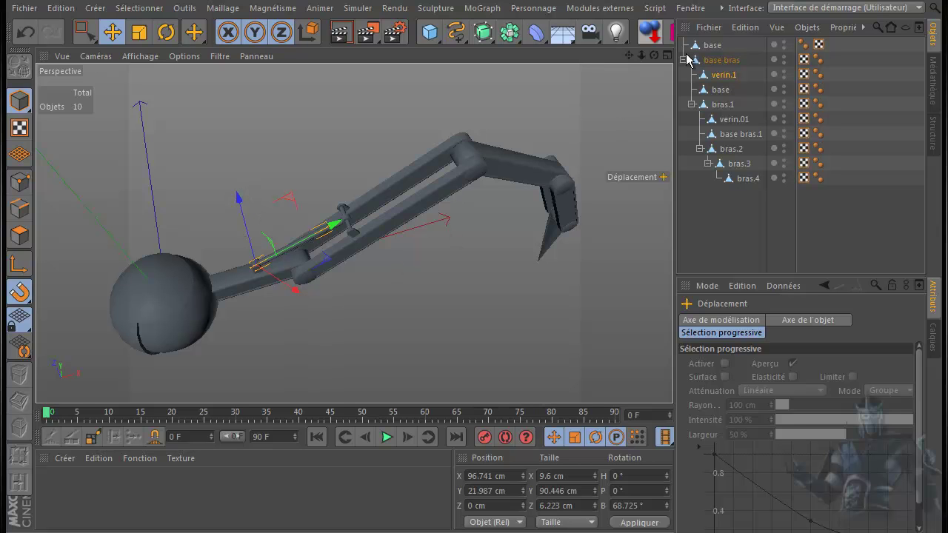
pyautogui.scroll(3, 350, 273)
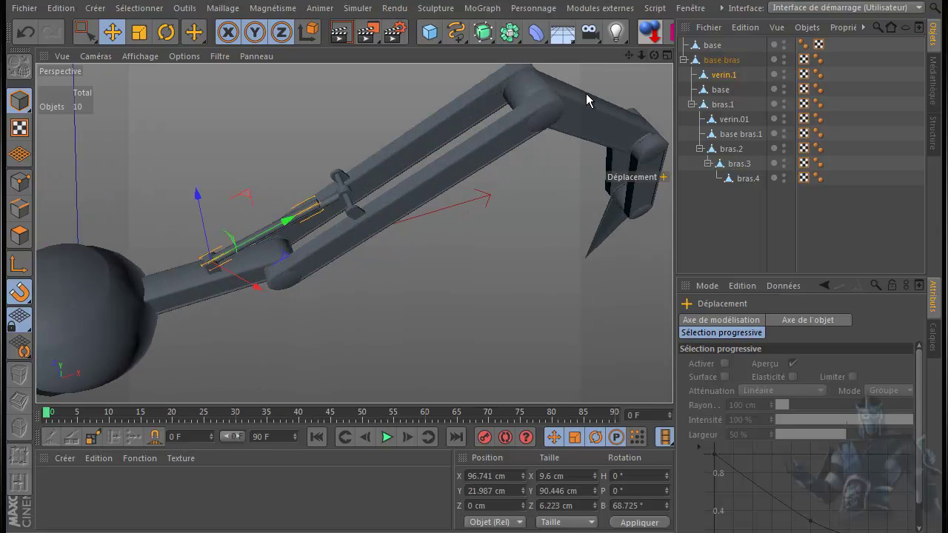
pyautogui.moveTo(654, 56)
pyautogui.mouseDown()
pyautogui.moveTo(472, 308)
pyautogui.moveTo(475, 315)
pyautogui.moveTo(647, 58)
pyautogui.mouseUp()
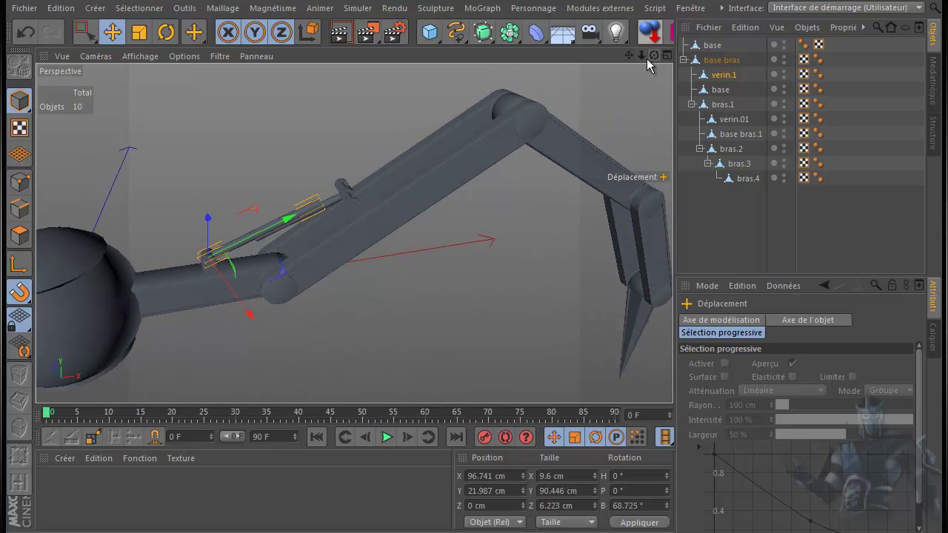
pyautogui.click(166, 33)
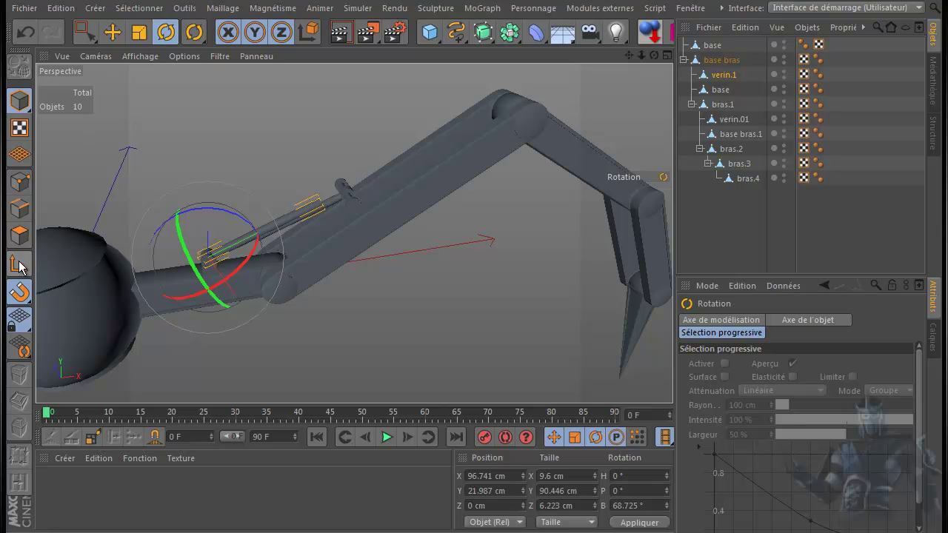
pyautogui.click(20, 265)
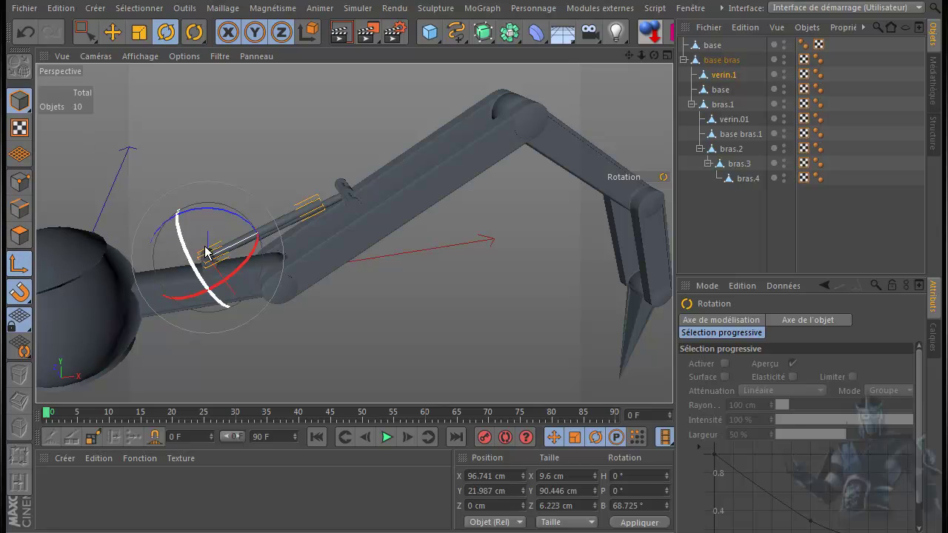
pyautogui.moveTo(249, 268); pyautogui.dragTo(157, 319)
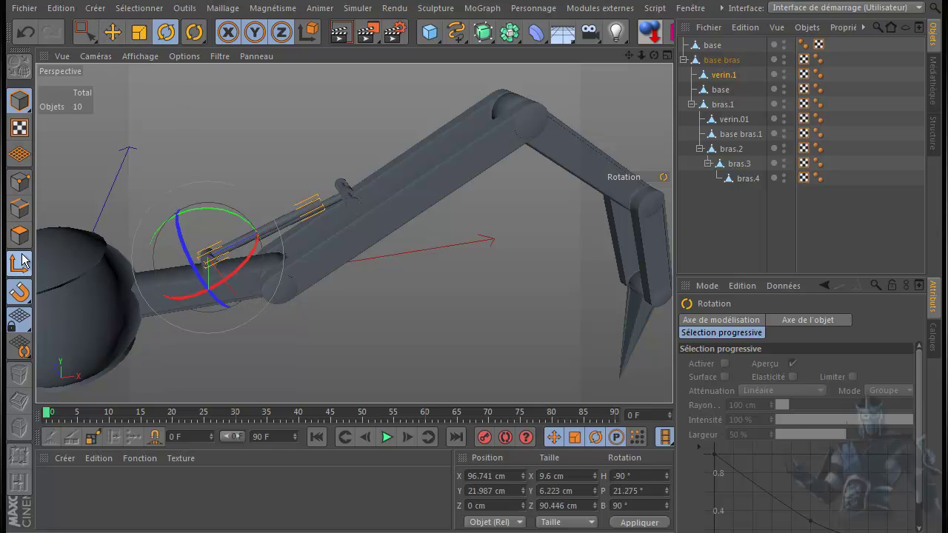
pyautogui.click(113, 33)
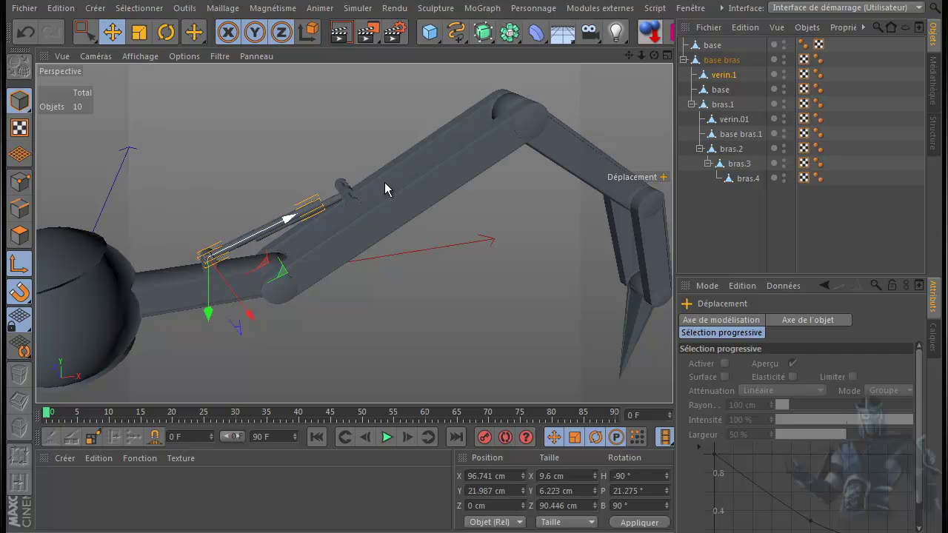
# Step: Rotate only verin.01's axis to H 90°, P 9.104°, B 90° so its Z axis points along the cylinder toward verin.1
pyautogui.moveTo(654, 56); pyautogui.dragTo(470, 321)
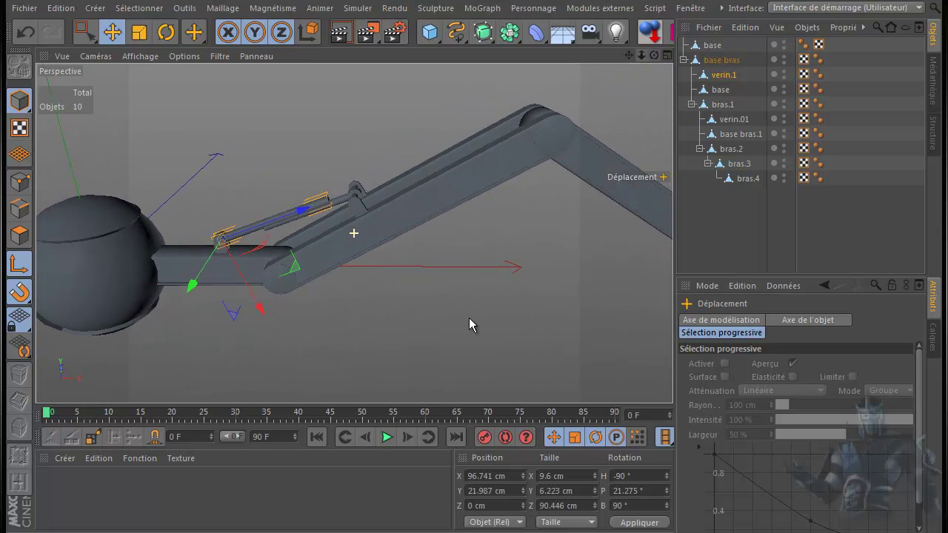
pyautogui.click(738, 120)
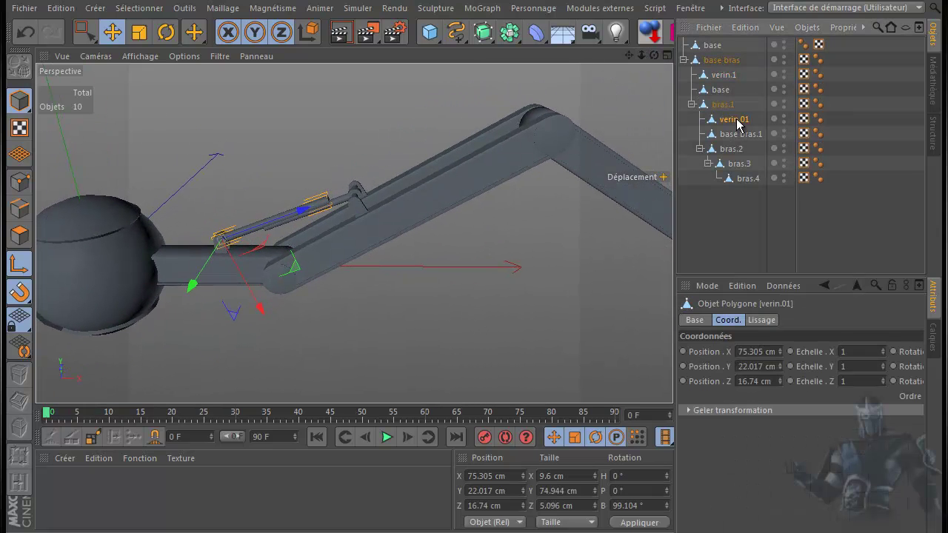
pyautogui.moveTo(655, 56); pyautogui.dragTo(477, 323)
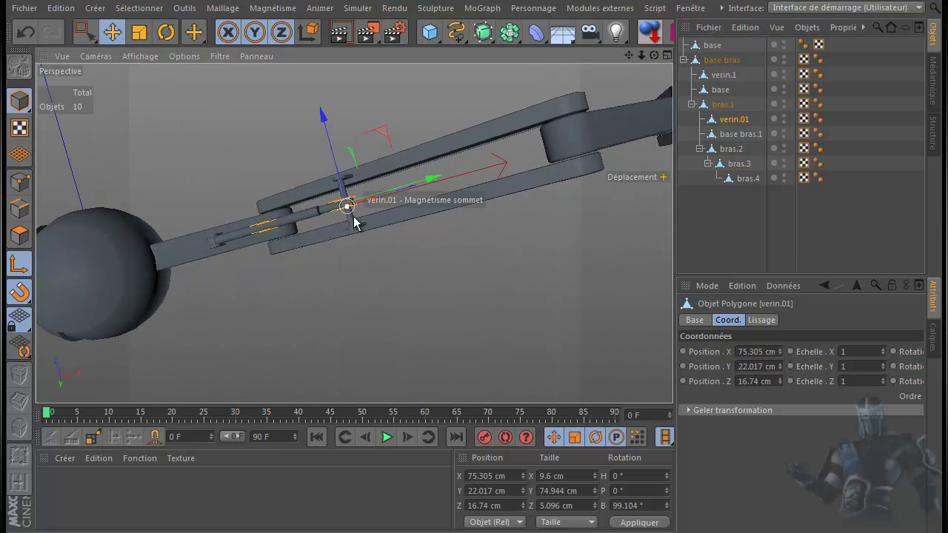
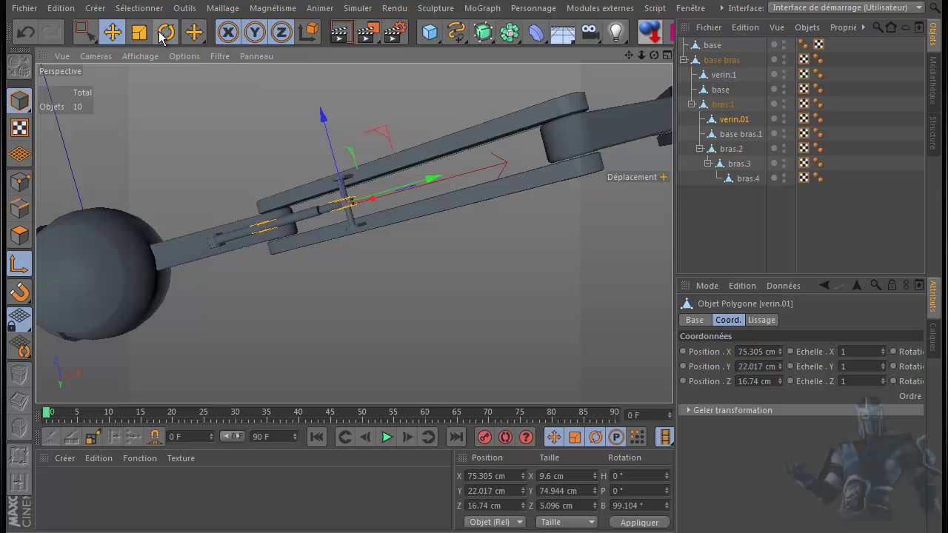
pyautogui.click(166, 32)
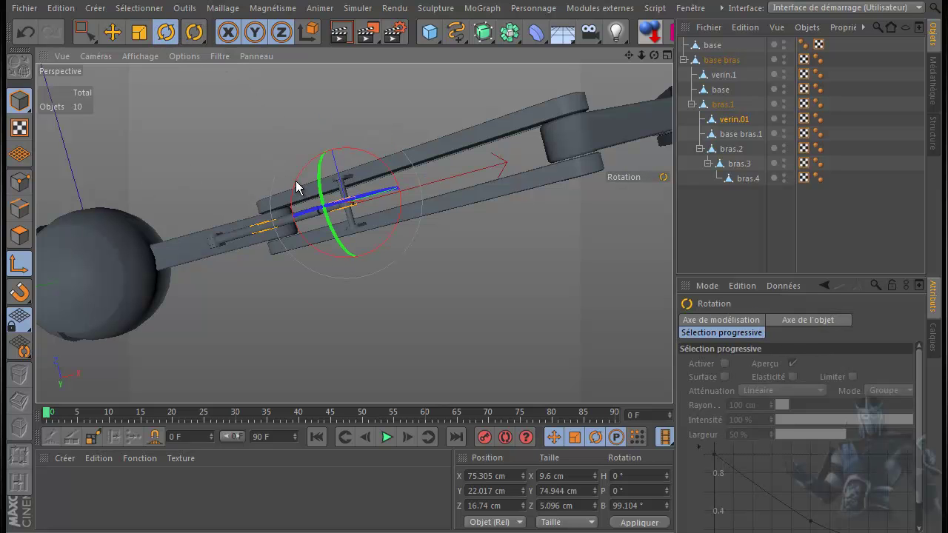
pyautogui.moveTo(298, 190); pyautogui.dragTo(321, 270)
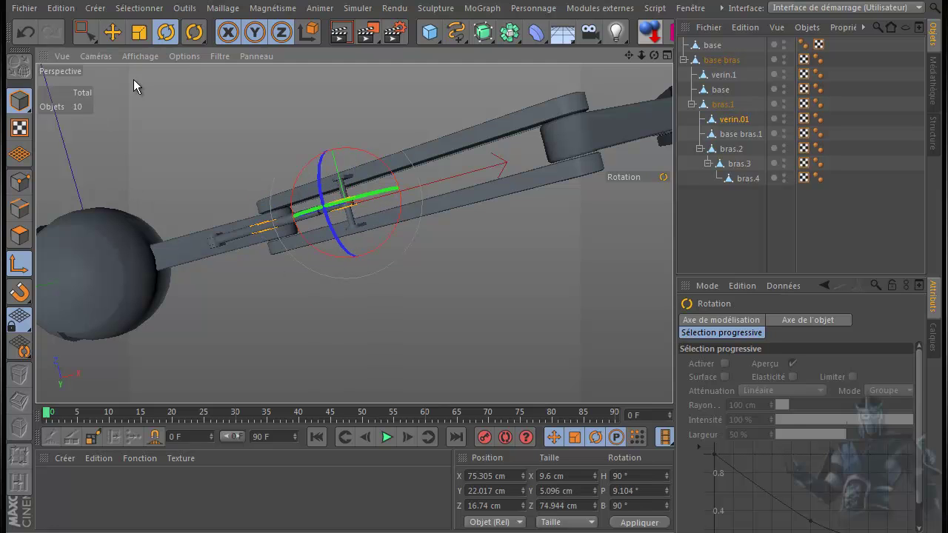
pyautogui.click(112, 32)
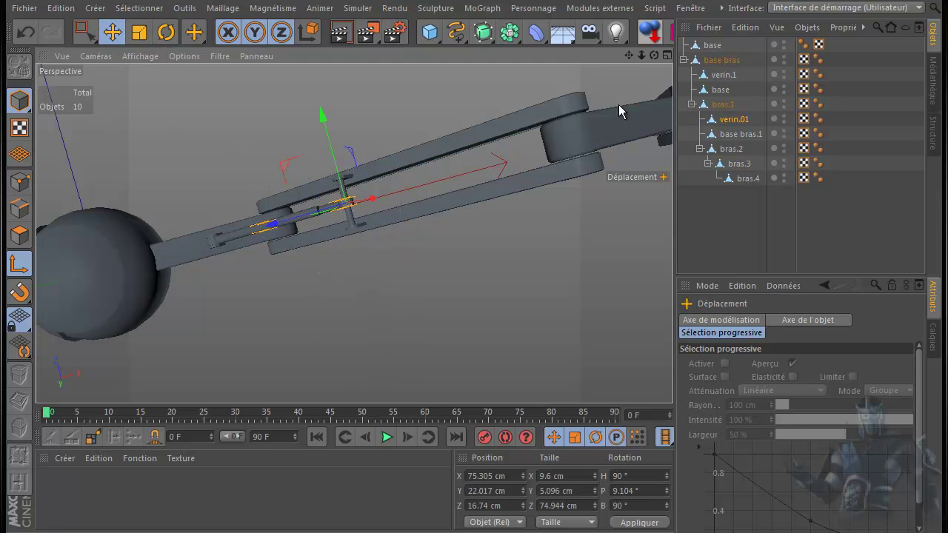
# Step: Turn off axis editing, switch to the front view, and add a Cible tag to verin.1 with verin.01 as its target
pyautogui.moveTo(475, 317)
pyautogui.keyDown('alt'); pyautogui.mouseDown()
pyautogui.moveTo(470, 310)
pyautogui.moveTo(477, 325)
pyautogui.moveTo(461, 328)
pyautogui.moveTo(477, 320)
pyautogui.moveTo(455, 309)
pyautogui.moveTo(502, 320)
pyautogui.moveTo(477, 321)
pyautogui.mouseUp(); pyautogui.keyUp('alt')
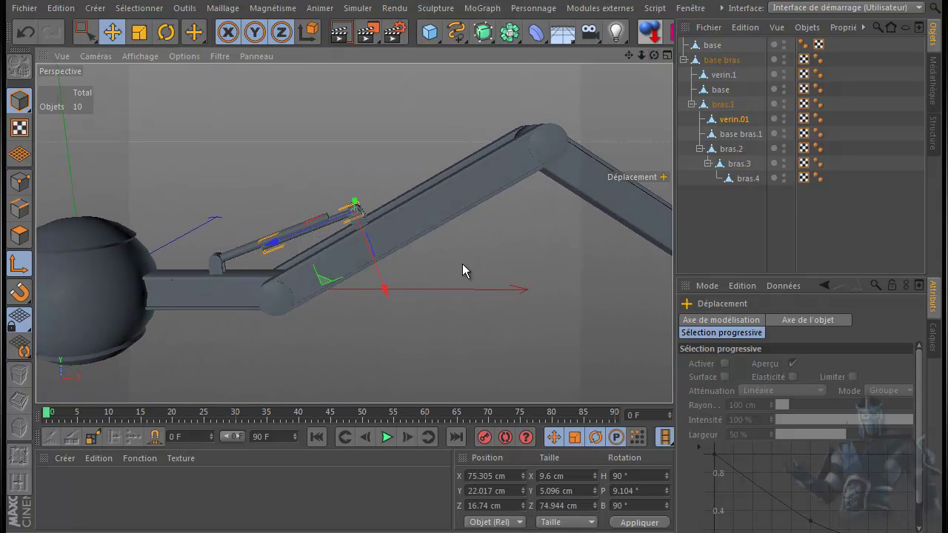
pyautogui.middleClick(453, 282)
pyautogui.middleClick(455, 286)
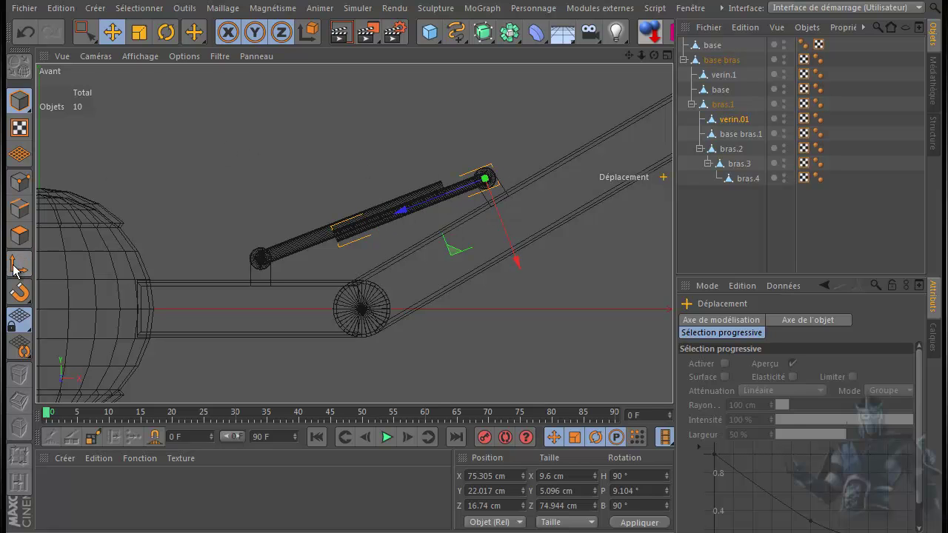
pyautogui.click(725, 77)
pyautogui.rightClick(726, 77)
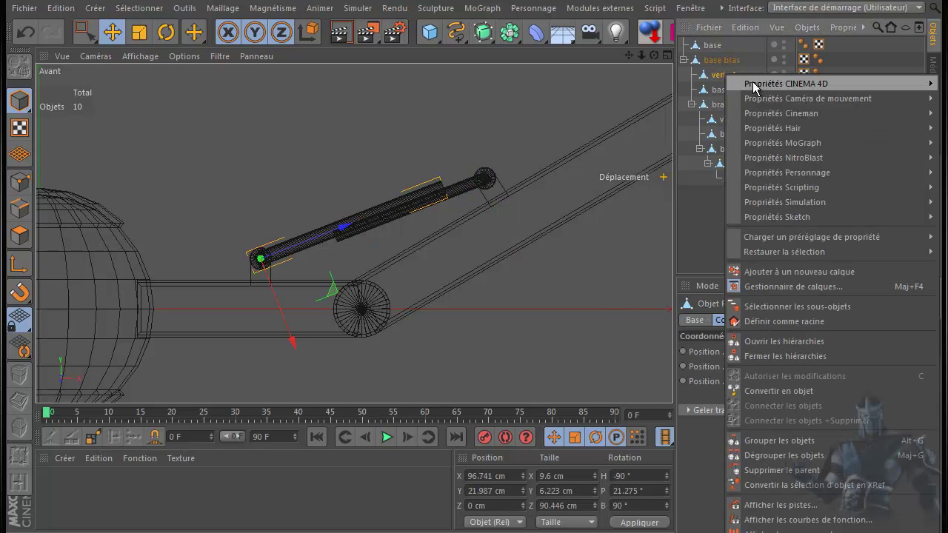
pyautogui.moveTo(753, 83)
pyautogui.click(647, 159)
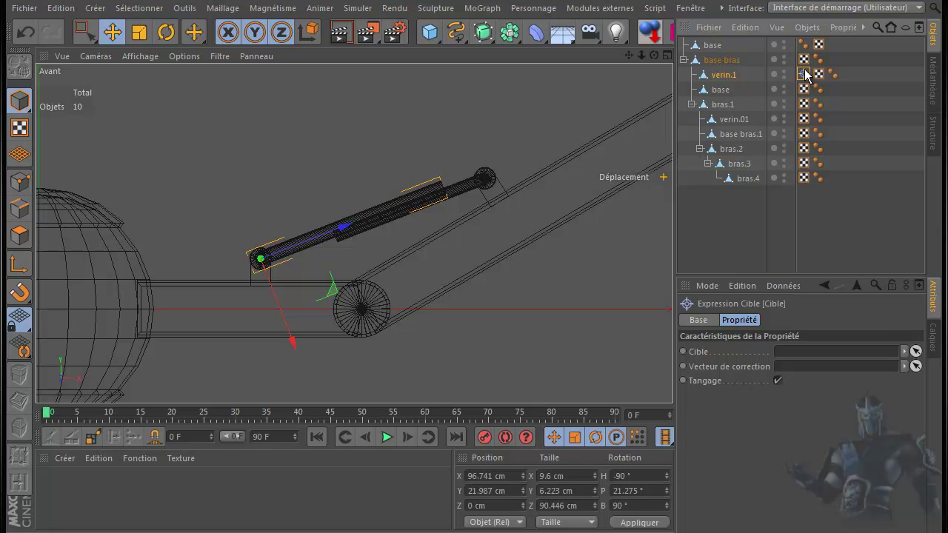
pyautogui.click(743, 320)
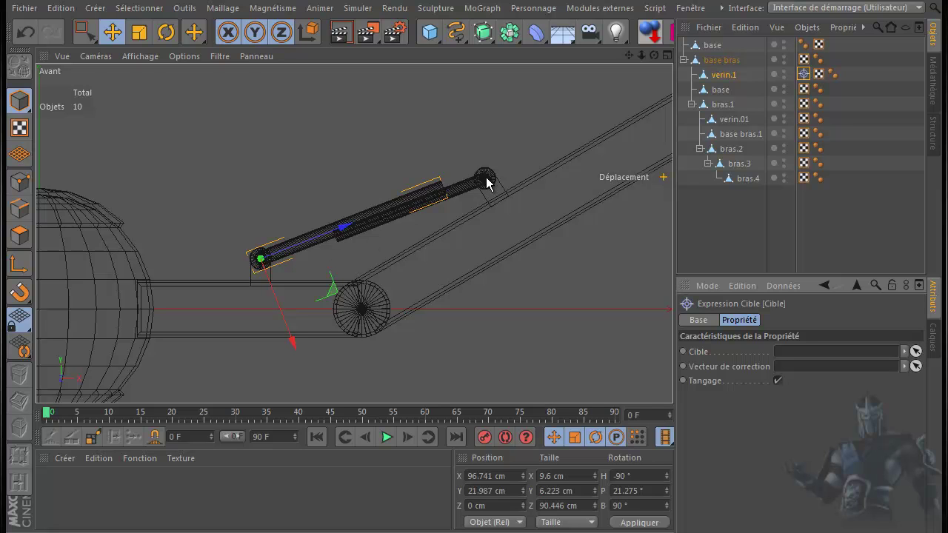
pyautogui.moveTo(727, 123); pyautogui.dragTo(793, 358)
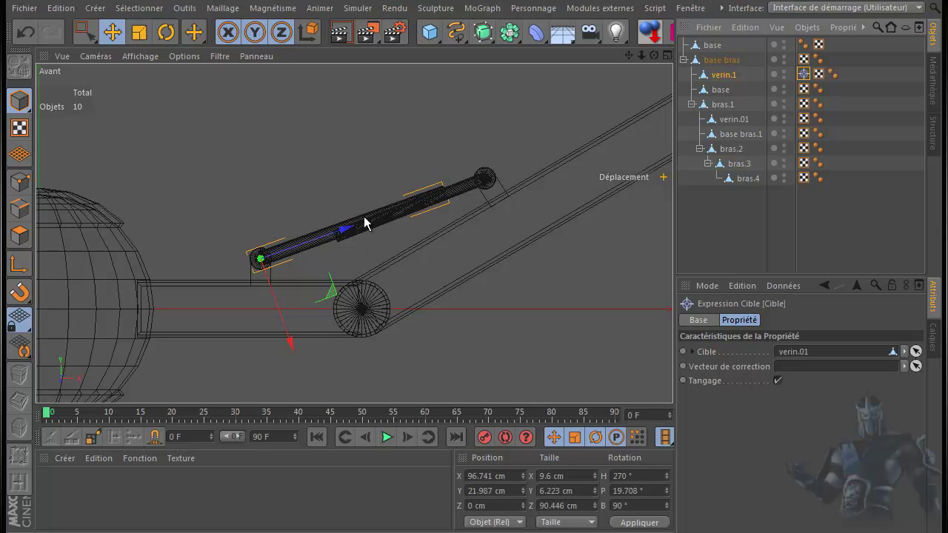
# Step: Add a Cible tag to verin.01 with verin.1 as its target
pyautogui.click(735, 119)
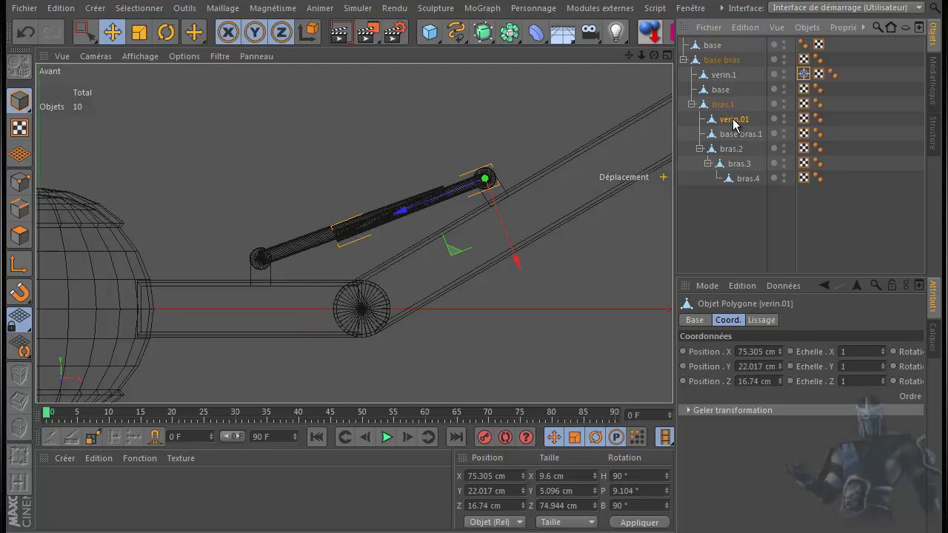
pyautogui.rightClick(733, 119)
pyautogui.moveTo(770, 132)
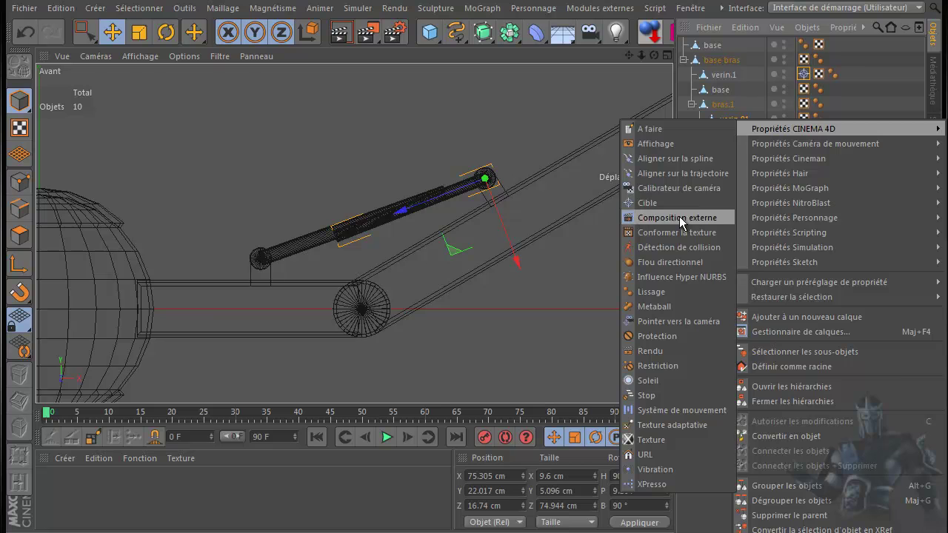
pyautogui.click(666, 203)
pyautogui.moveTo(723, 76); pyautogui.dragTo(793, 355)
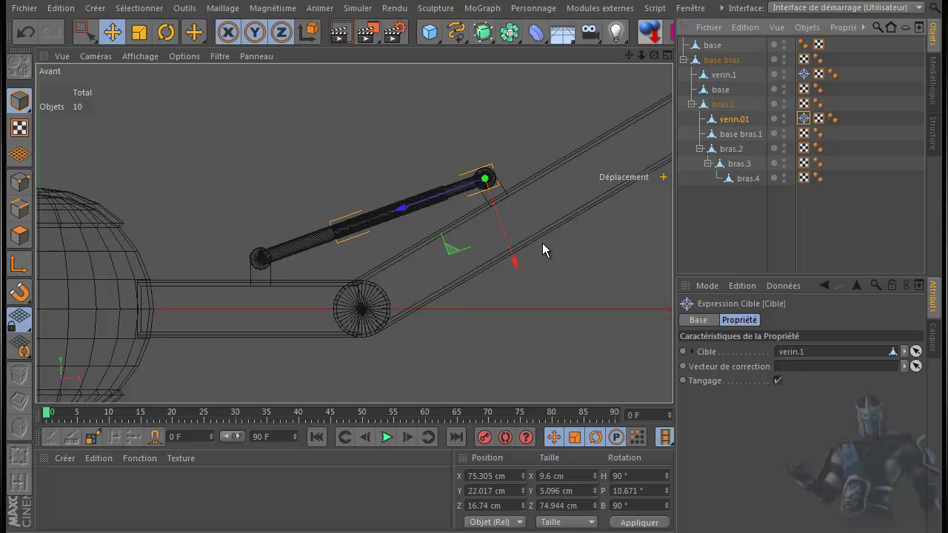
# Step: Rotate bras.1 down about its joint until it is nearly horizontal, at about -0.8° bank
pyautogui.click(722, 104)
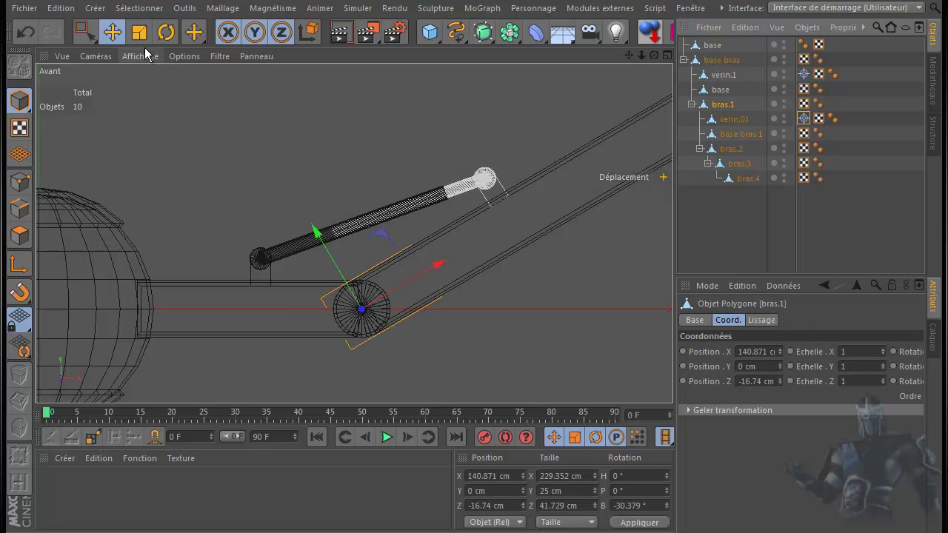
pyautogui.click(166, 32)
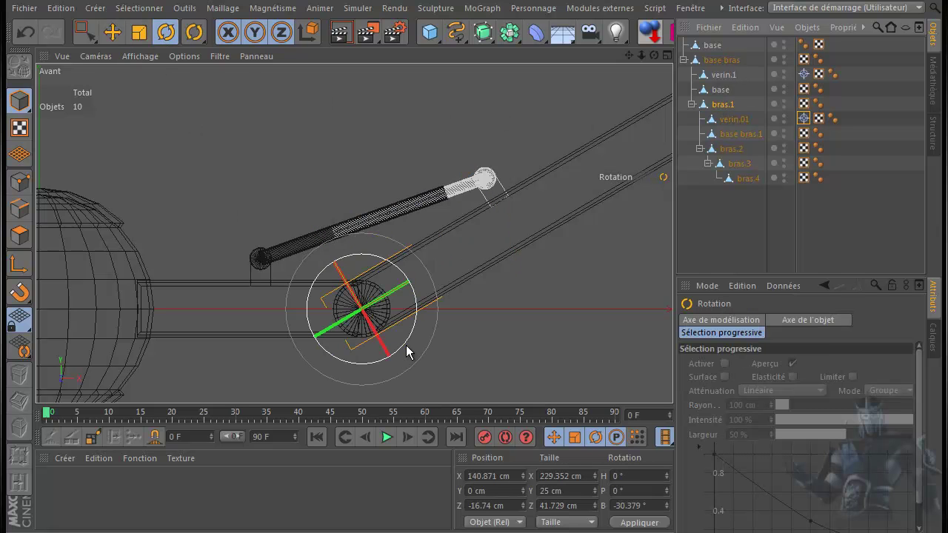
pyautogui.moveTo(406, 346); pyautogui.dragTo(384, 374)
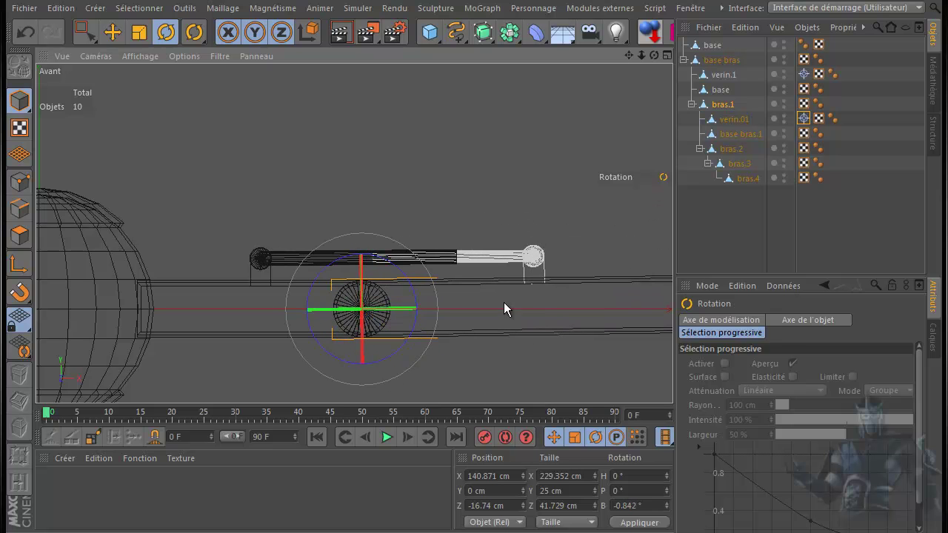
# Step: Shorten verin.1 by moving the points of its free end back along the cylinder to about Z 68.8 cm
pyautogui.click(723, 76)
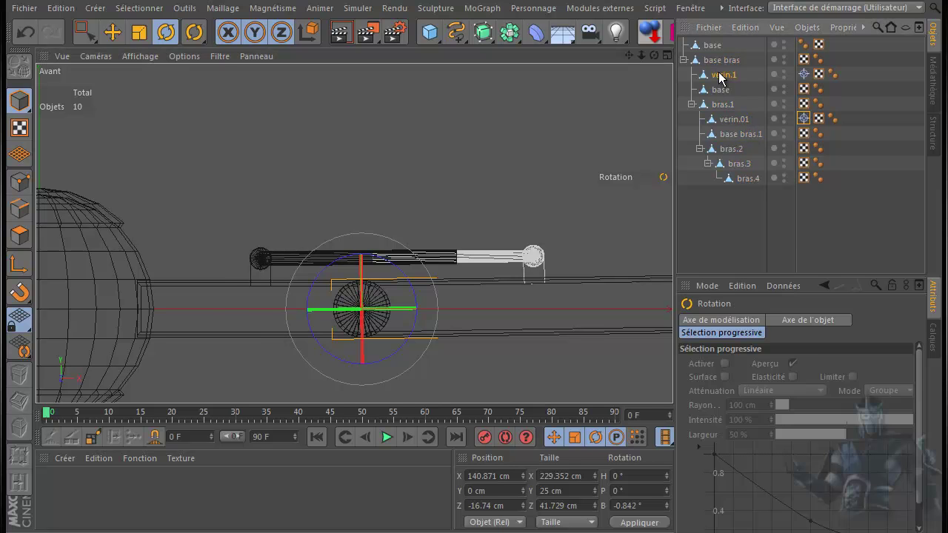
pyautogui.click(19, 182)
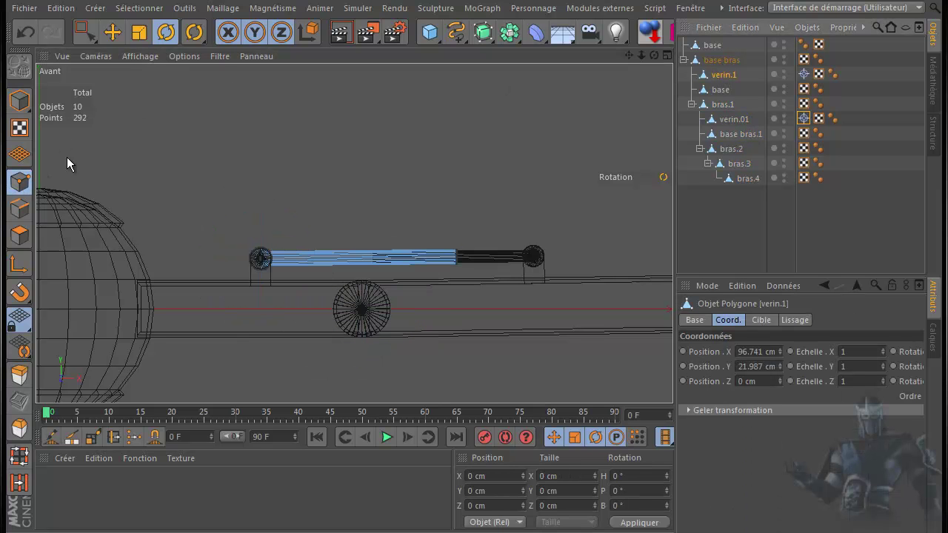
pyautogui.click(86, 31)
pyautogui.moveTo(442, 228); pyautogui.dragTo(466, 279)
pyautogui.moveTo(545, 261); pyautogui.dragTo(511, 269)
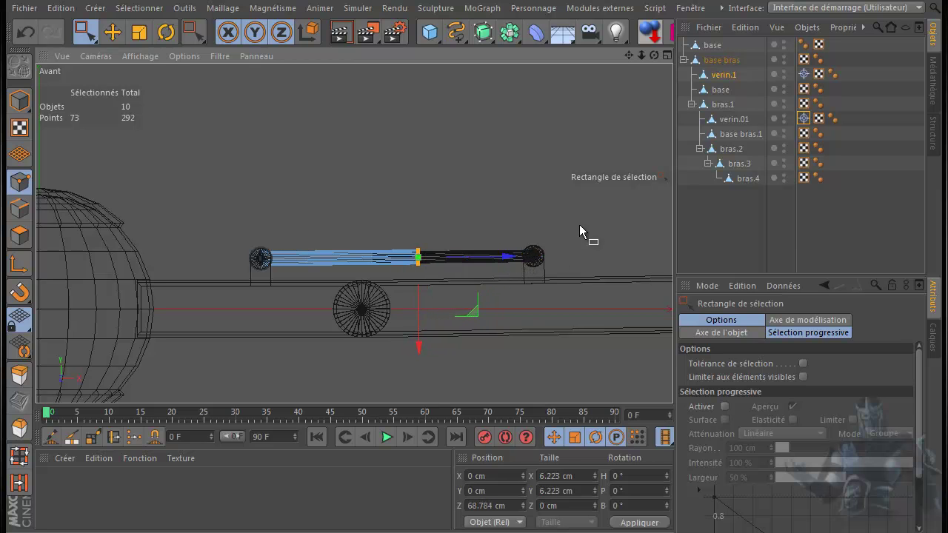
# Step: Shorten verin.01 by moving its free-end points back to about Z 58.3 cm, and return to object mode
pyautogui.click(733, 120)
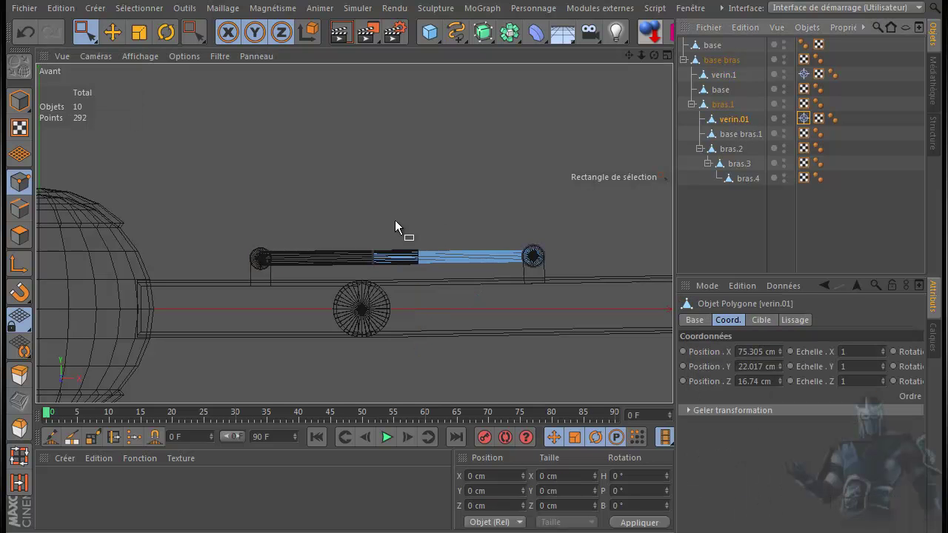
pyautogui.moveTo(355, 238); pyautogui.dragTo(384, 274)
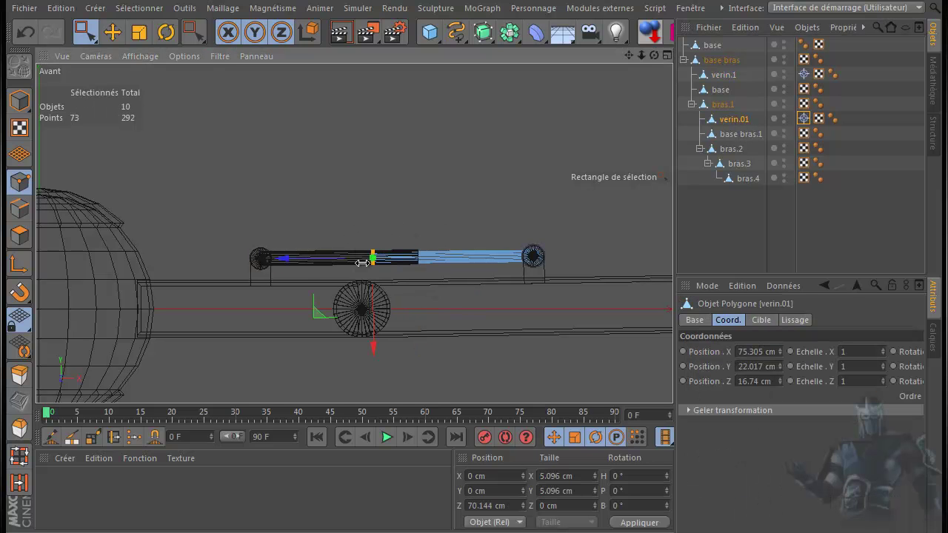
pyautogui.moveTo(280, 260); pyautogui.dragTo(312, 262)
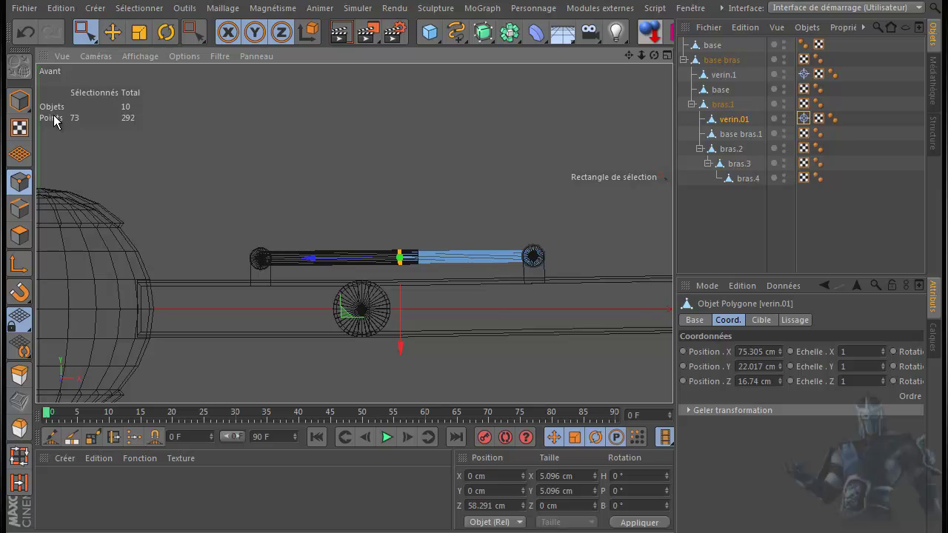
pyautogui.click(20, 101)
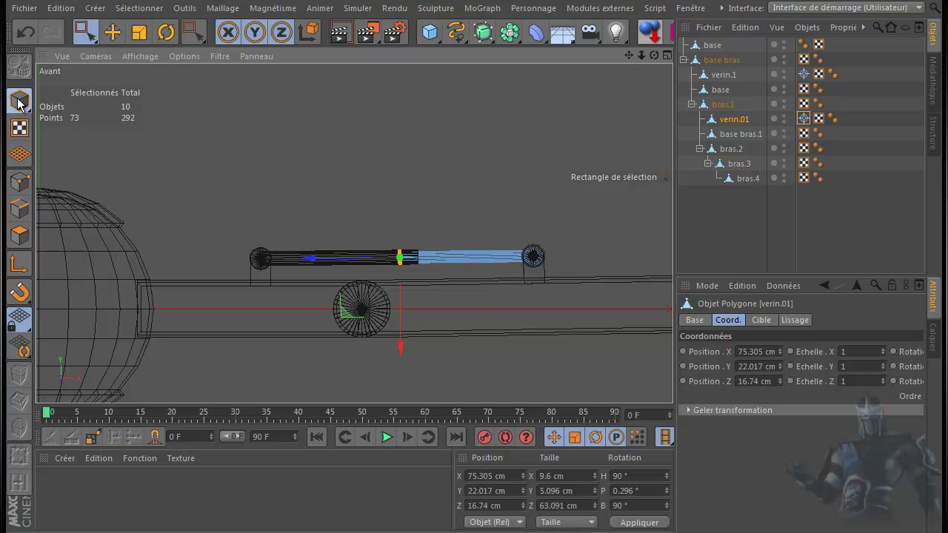
# Step: Rotate bras.1 up about its joint to about -67.9° bank and zoom out to check the cylinder's movement
pyautogui.click(722, 106)
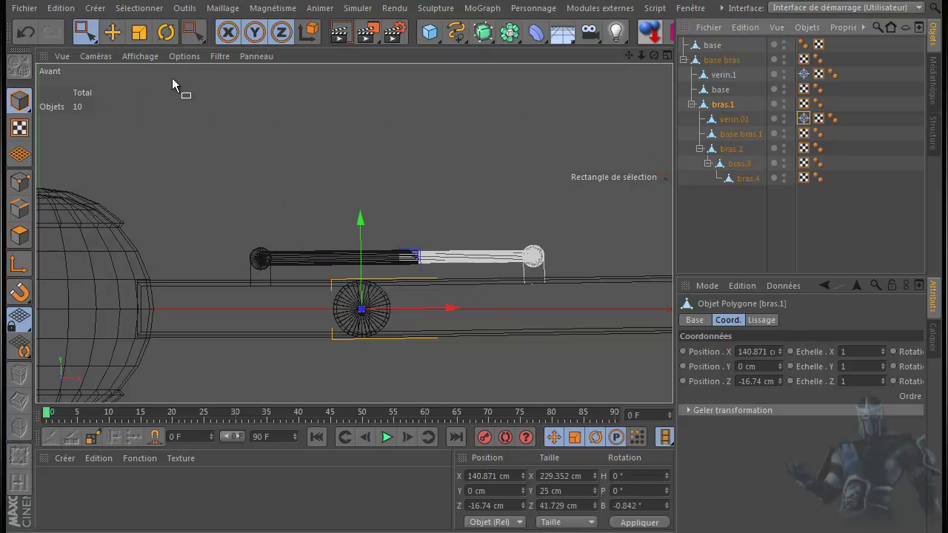
pyautogui.click(166, 31)
pyautogui.moveTo(395, 359); pyautogui.dragTo(448, 289)
pyautogui.scroll(-2, 459, 300)
pyautogui.scroll(-2, 482, 314)
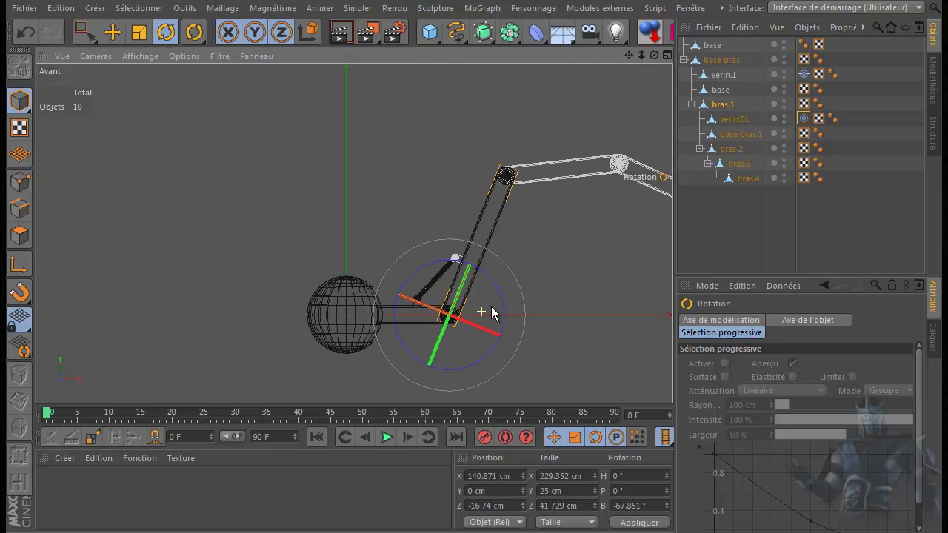
# Step: Rotate bras.1 down about its joint to about -34.8° bank, then deselect it
pyautogui.moveTo(631, 57); pyautogui.dragTo(473, 317)
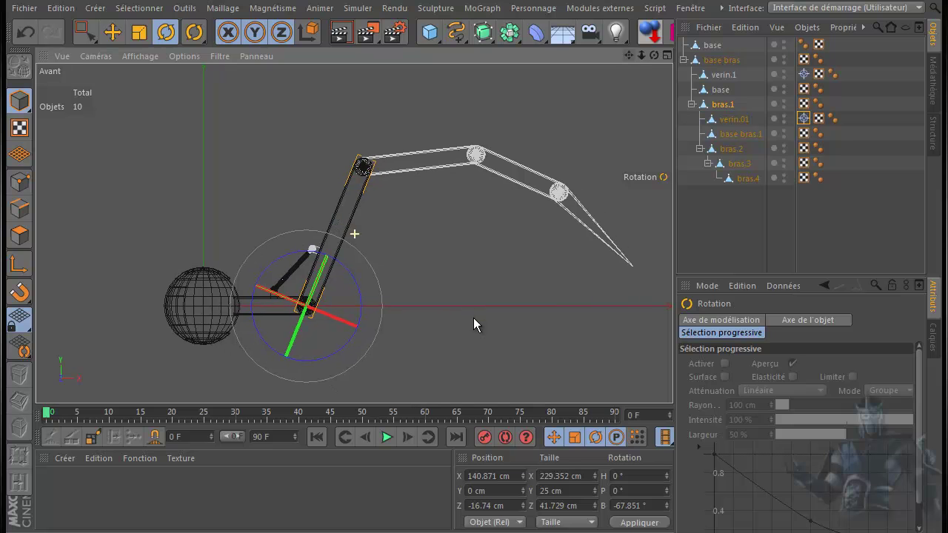
pyautogui.moveTo(360, 299); pyautogui.dragTo(370, 334)
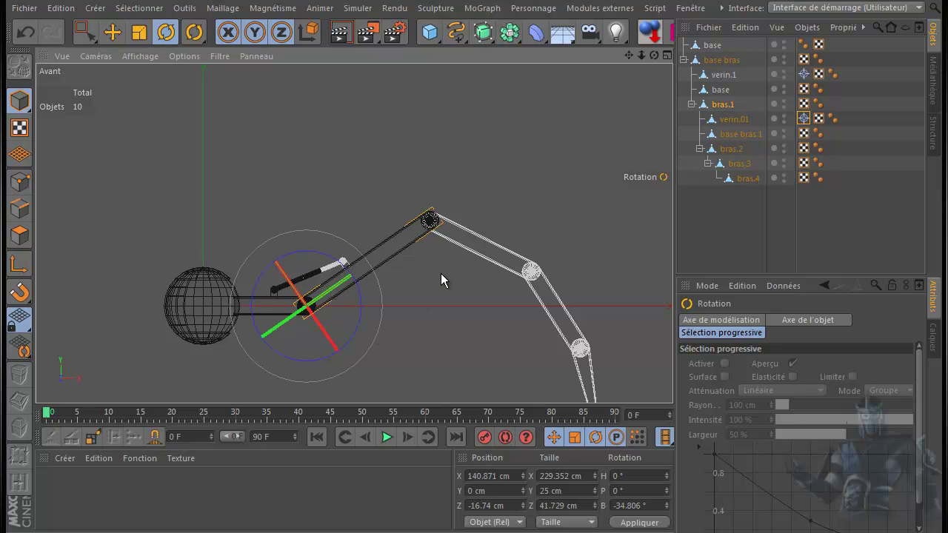
pyautogui.click(700, 230)
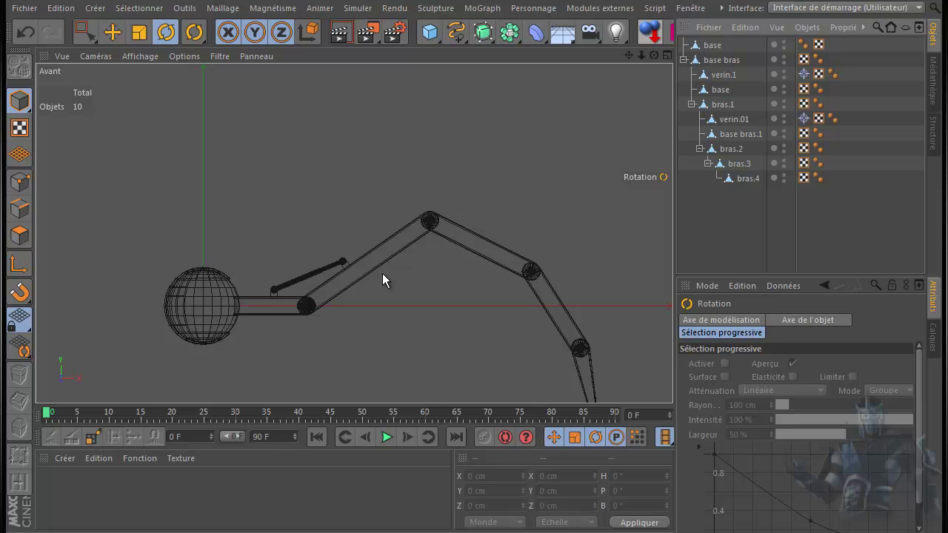
# Step: Duplicate the base bras.1 bracket inside bras.1 and rename the copy base bras.01
pyautogui.click(732, 135)
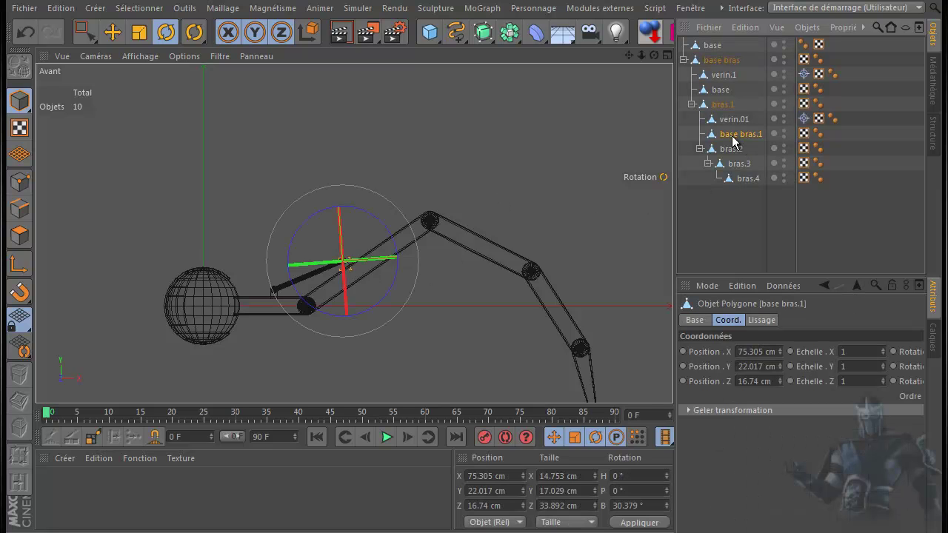
pyautogui.click(112, 32)
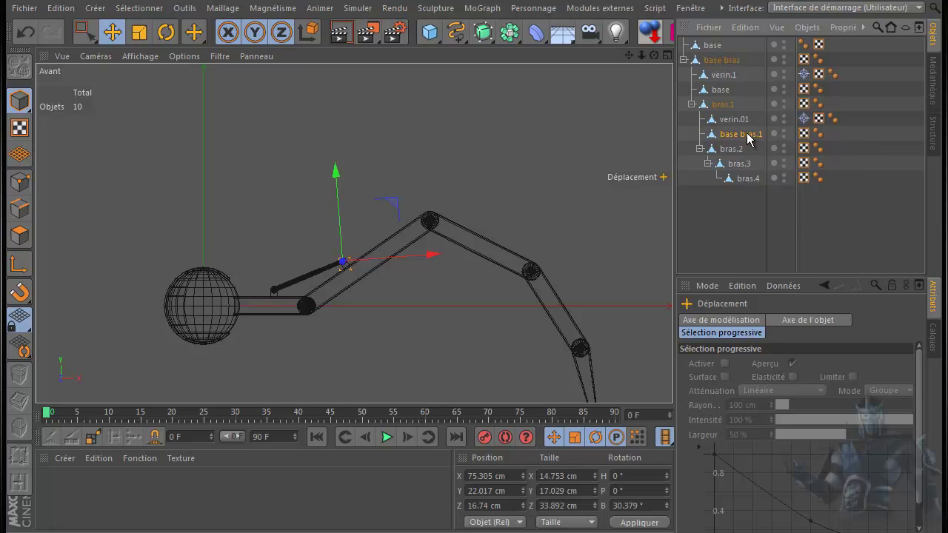
pyautogui.keyDown('ctrl'); pyautogui.moveTo(747, 135); pyautogui.dragTo(746, 139); pyautogui.keyUp('ctrl')
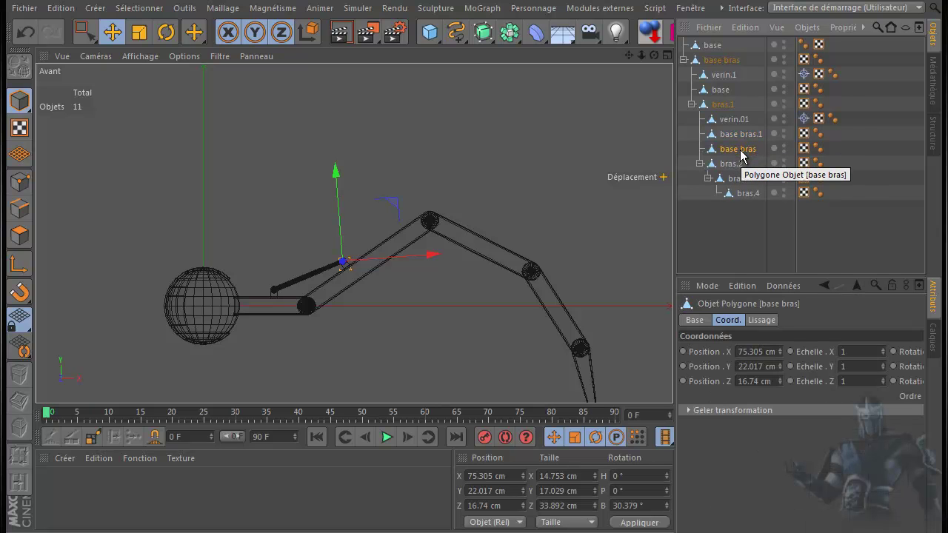
pyautogui.doubleClick(741, 150)
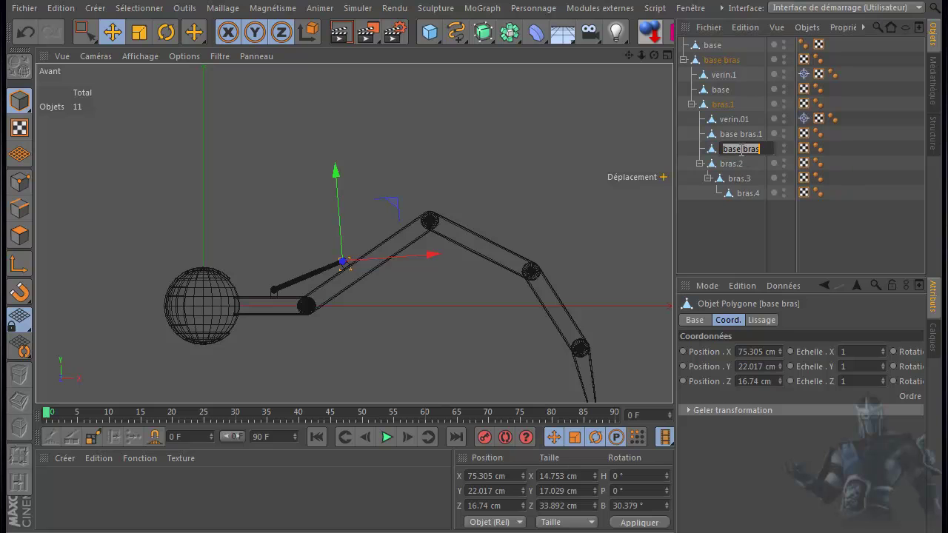
pyautogui.click(765, 150)
pyautogui.press('Return')
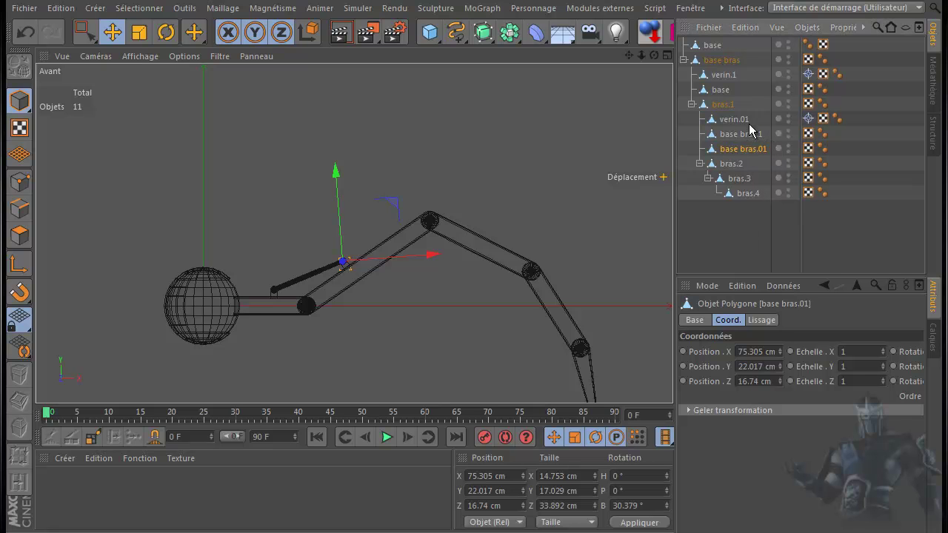
# Step: Move base bras.01 horizontally along the arm in the top view to about X 118.6 cm, Y -3.4 cm
pyautogui.middleClick(421, 301)
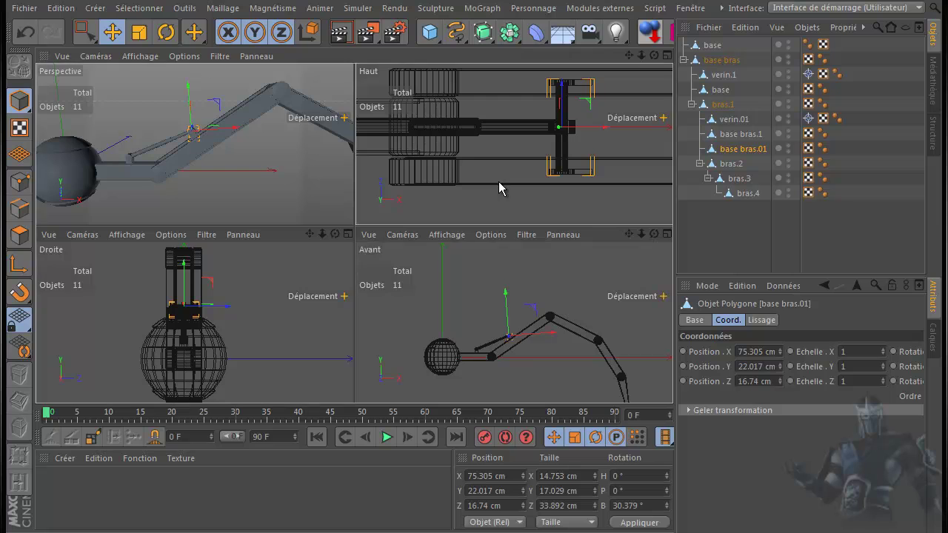
pyautogui.middleClick(498, 187)
pyautogui.scroll(-2, 468, 212)
pyautogui.moveTo(630, 59); pyautogui.dragTo(484, 76)
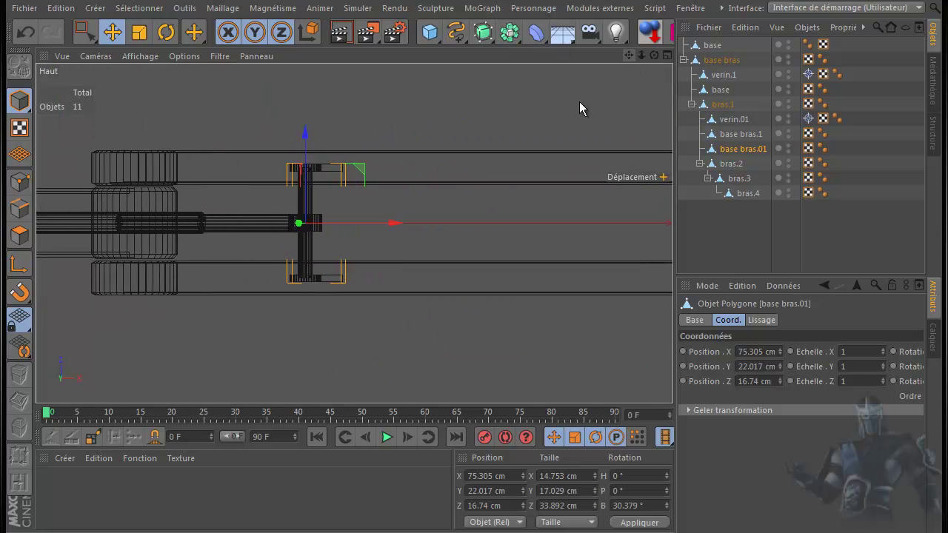
pyautogui.moveTo(402, 223); pyautogui.dragTo(572, 229)
# Step: Rotate base bras.01 to about -146.8° bank and move it to the underside of bras.1 at about X 124.8 cm, Y -23.6 cm
pyautogui.middleClick(415, 289)
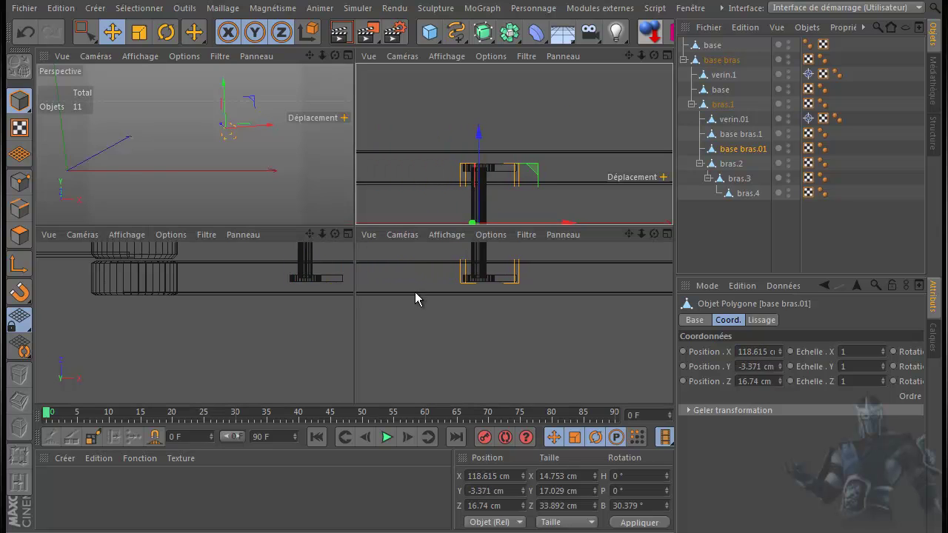
pyautogui.middleClick(470, 297)
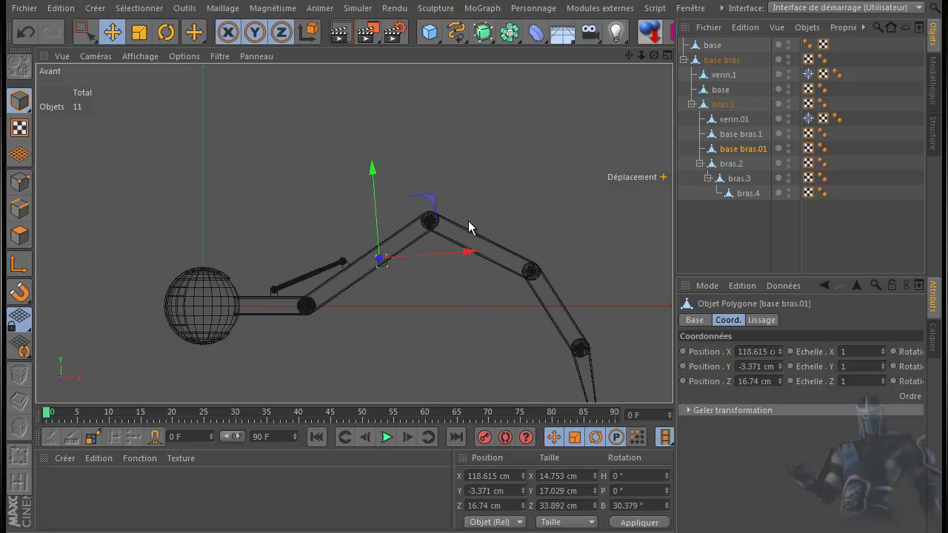
pyautogui.scroll(3, 386, 257)
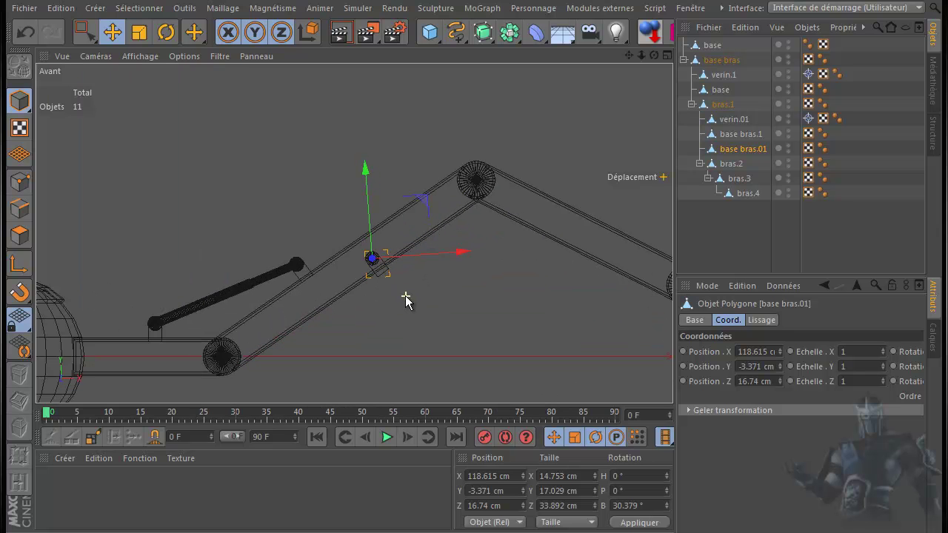
pyautogui.scroll(4, 405, 296)
pyautogui.click(166, 32)
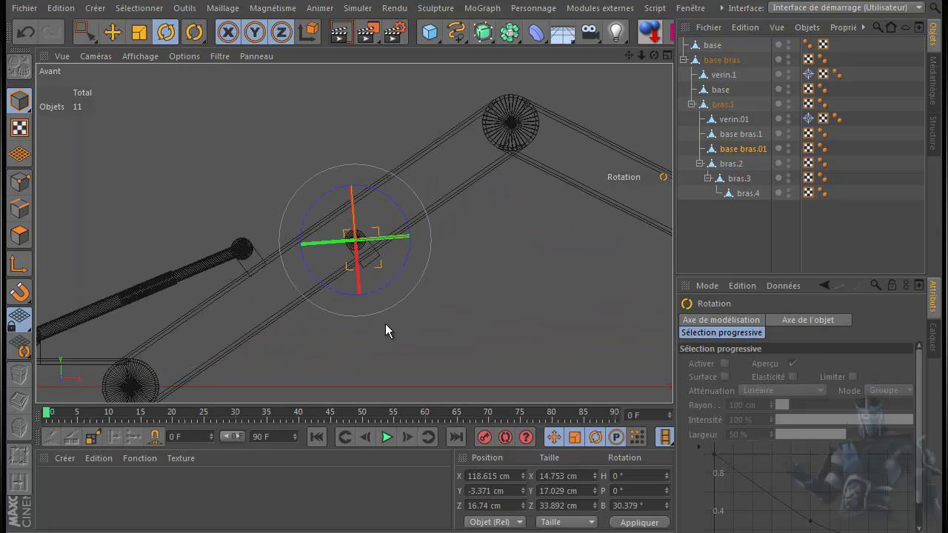
pyautogui.moveTo(388, 296); pyautogui.dragTo(416, 257)
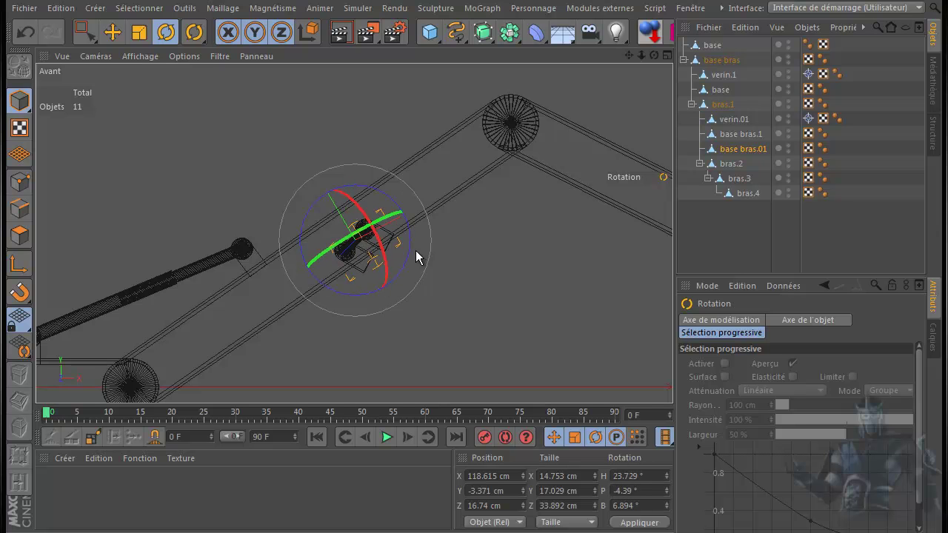
pyautogui.click(25, 32)
pyautogui.moveTo(392, 288); pyautogui.dragTo(274, 150)
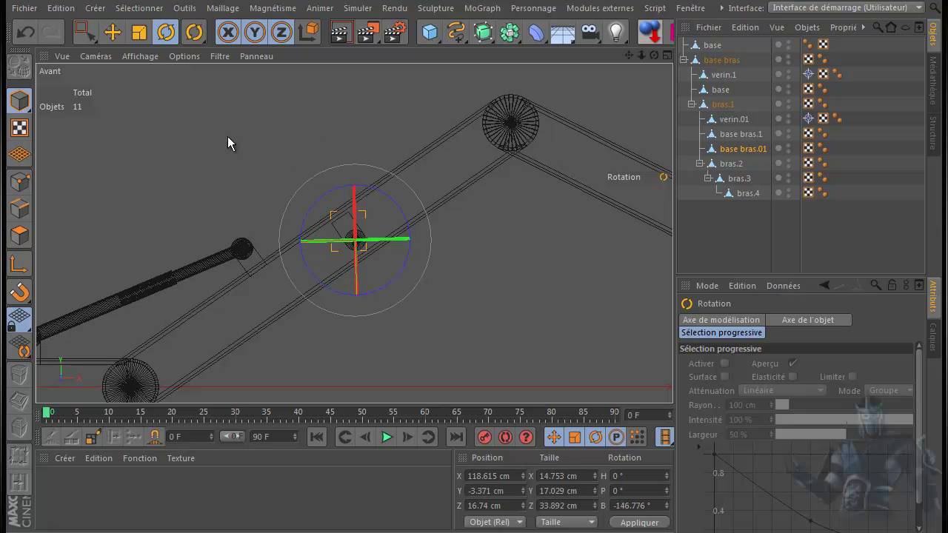
pyautogui.click(112, 32)
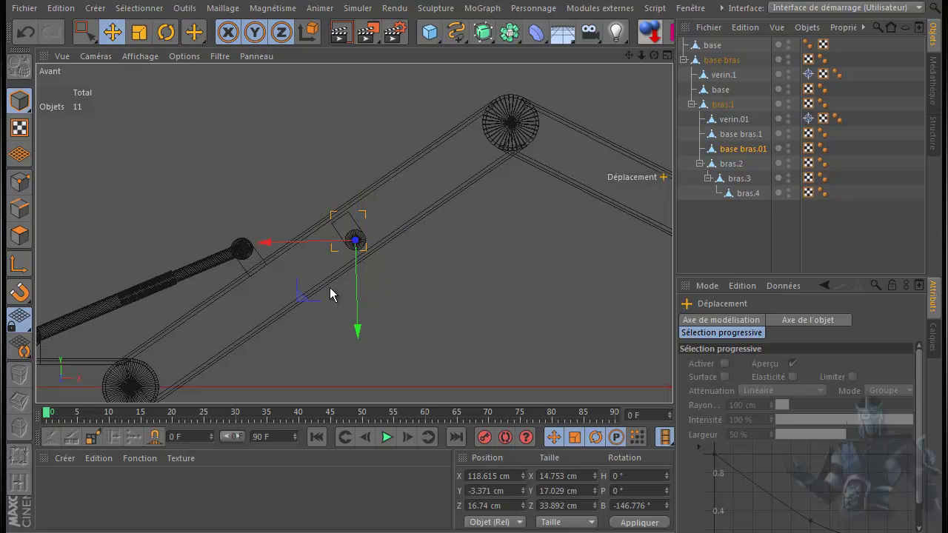
pyautogui.moveTo(303, 297); pyautogui.dragTo(338, 328)
# Step: Copy the cylinder's base bracket from base bras into bras.2 and rename the copy base.2
pyautogui.middleClick(497, 214)
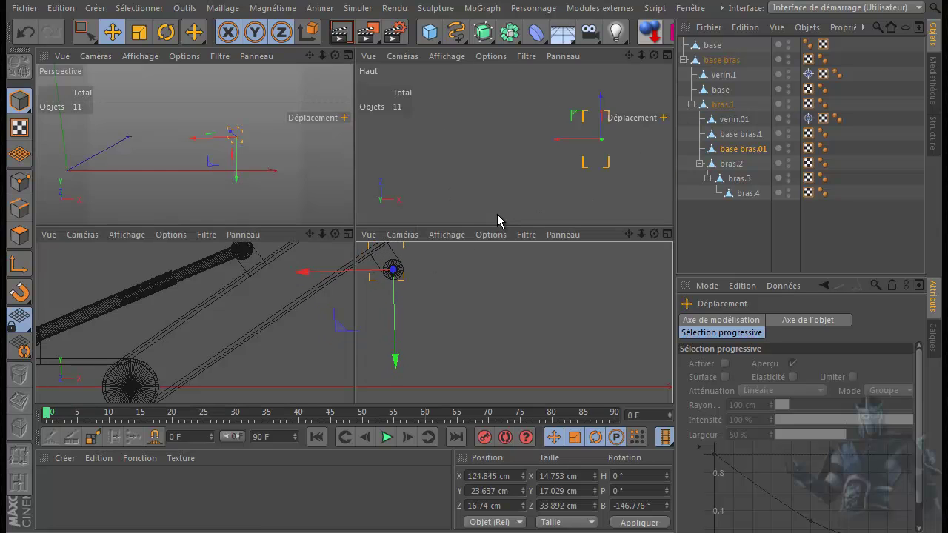
pyautogui.middleClick(468, 206)
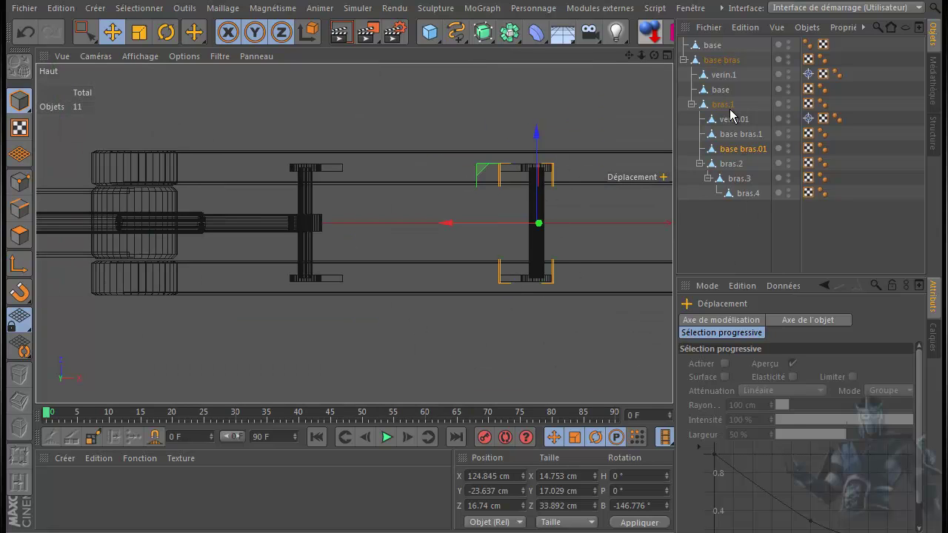
pyautogui.click(722, 89)
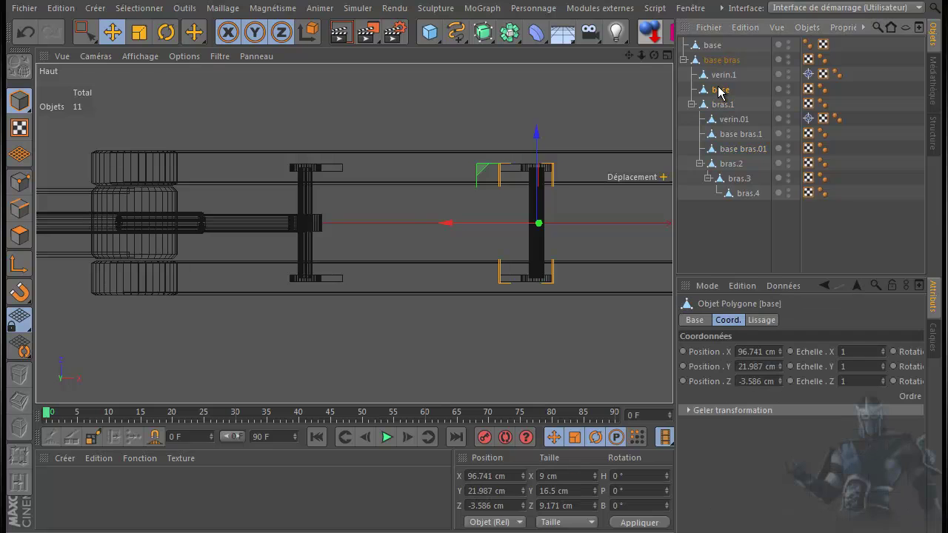
pyautogui.scroll(-2, 318, 226)
pyautogui.scroll(-1, 317, 226)
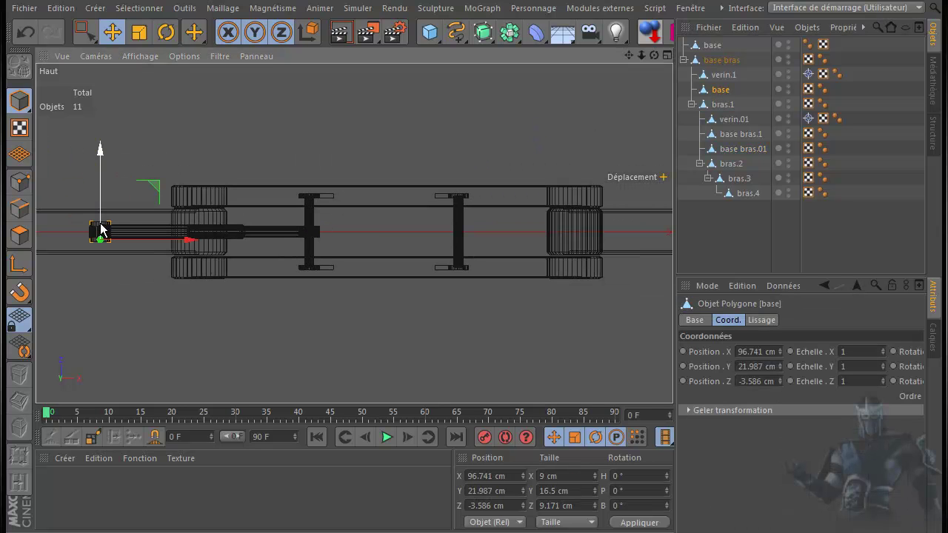
pyautogui.moveTo(629, 56); pyautogui.dragTo(474, 324)
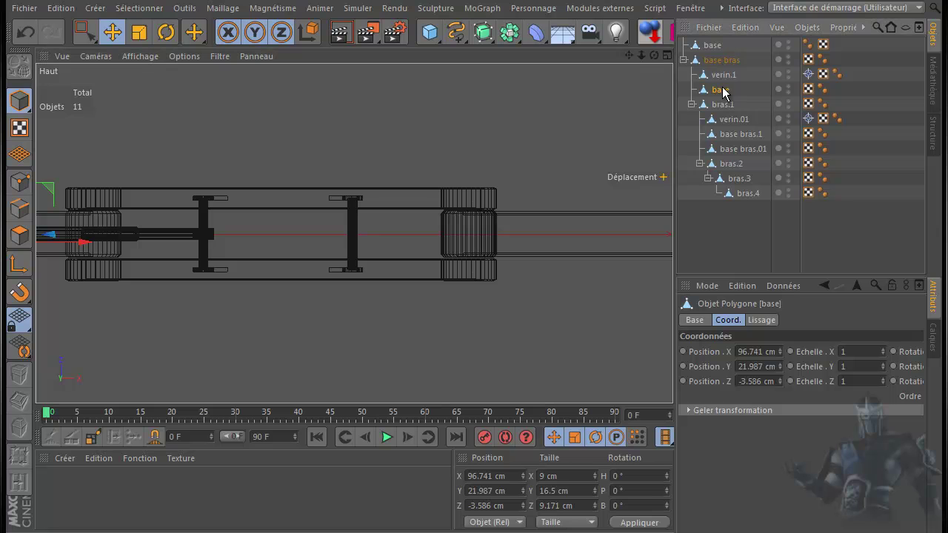
pyautogui.moveTo(723, 90); pyautogui.dragTo(733, 169)
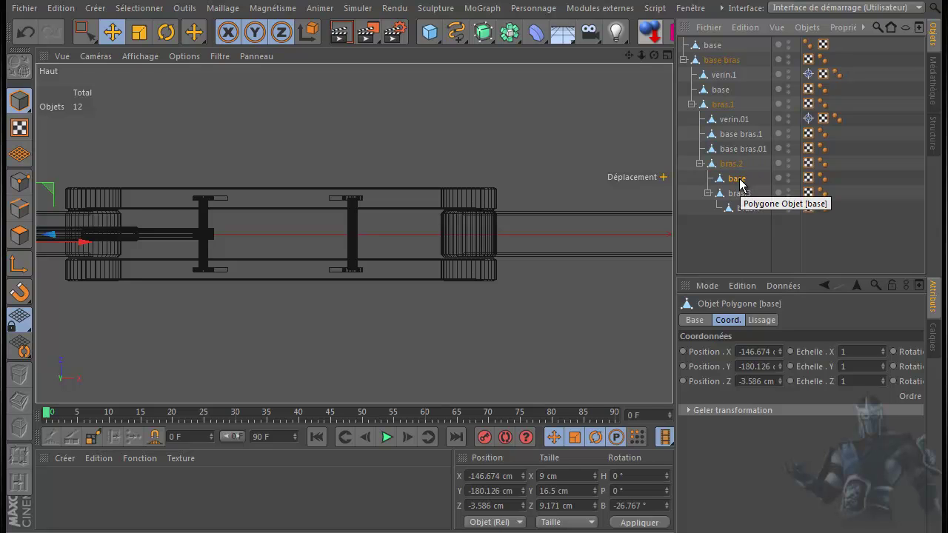
pyautogui.doubleClick(739, 180)
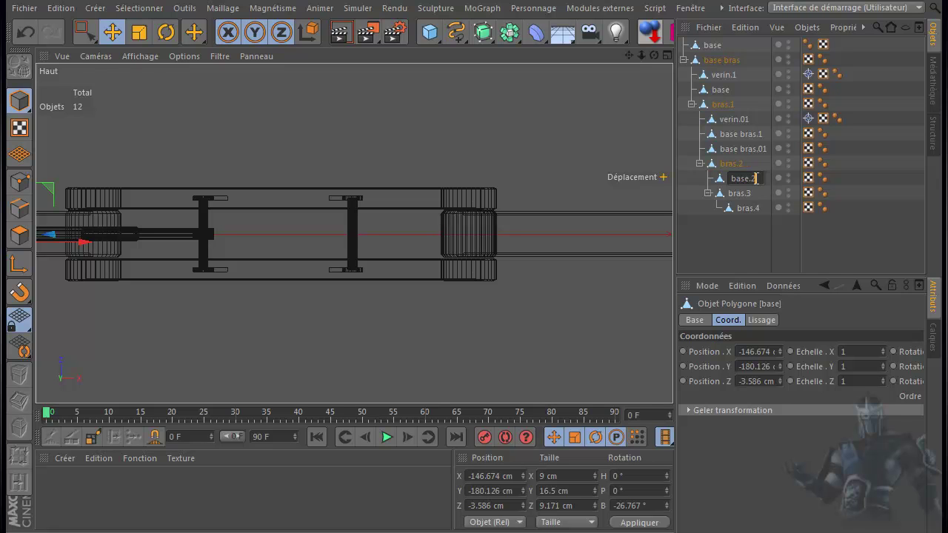
pyautogui.press('Return')
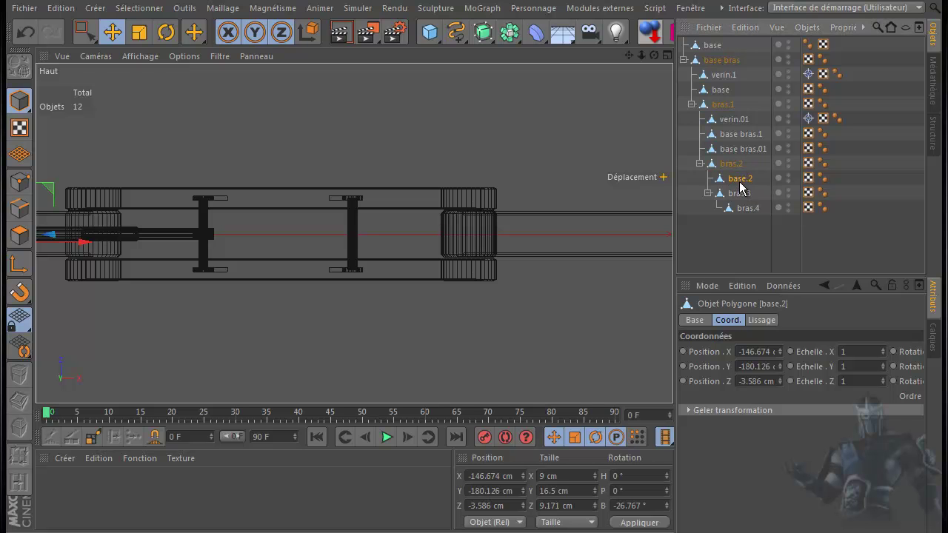
# Step: Move base.2 to the lower edge of bras.2, at about X 67.1 cm, Y -16.6 cm
pyautogui.moveTo(81, 246); pyautogui.dragTo(474, 318)
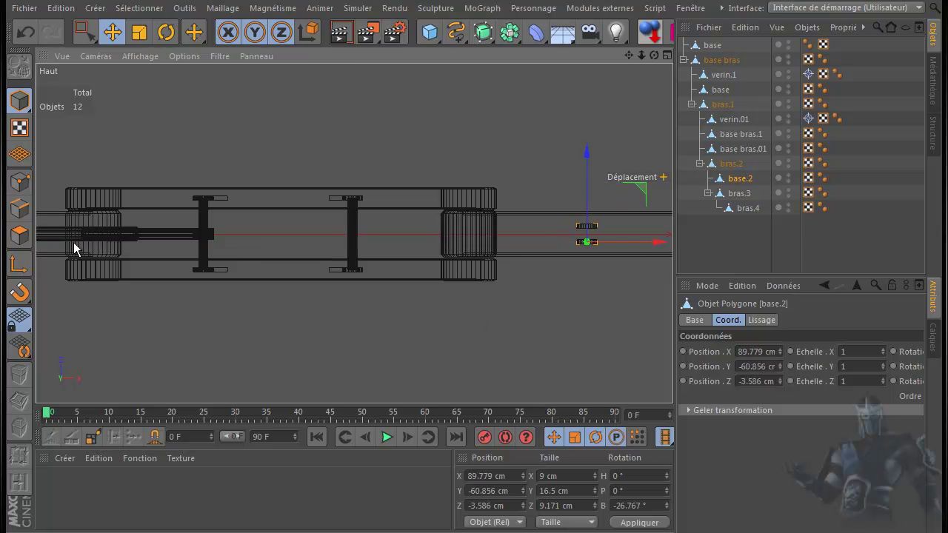
pyautogui.middleClick(378, 320)
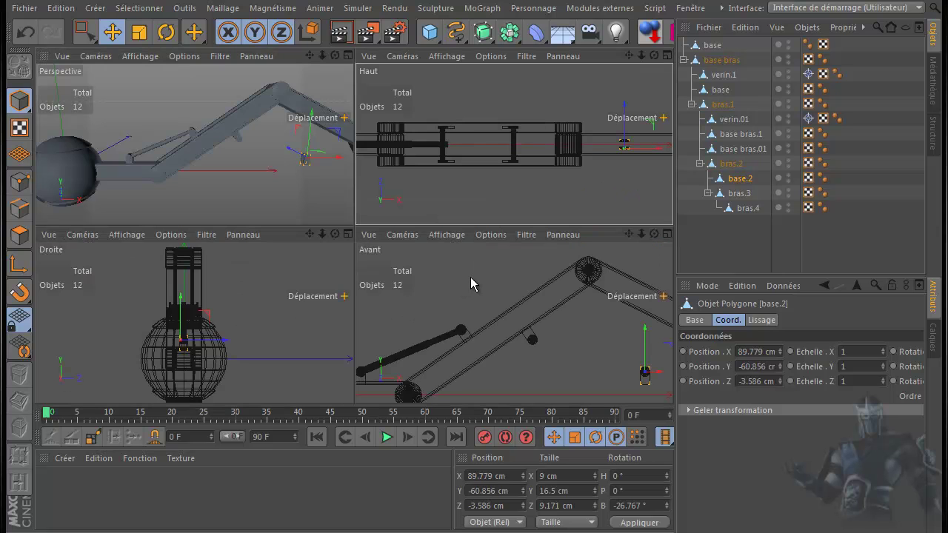
pyautogui.middleClick(472, 277)
pyautogui.keyDown('alt'); pyautogui.moveTo(470, 322); pyautogui.dragTo(529, 212, button='middle'); pyautogui.keyUp('alt')
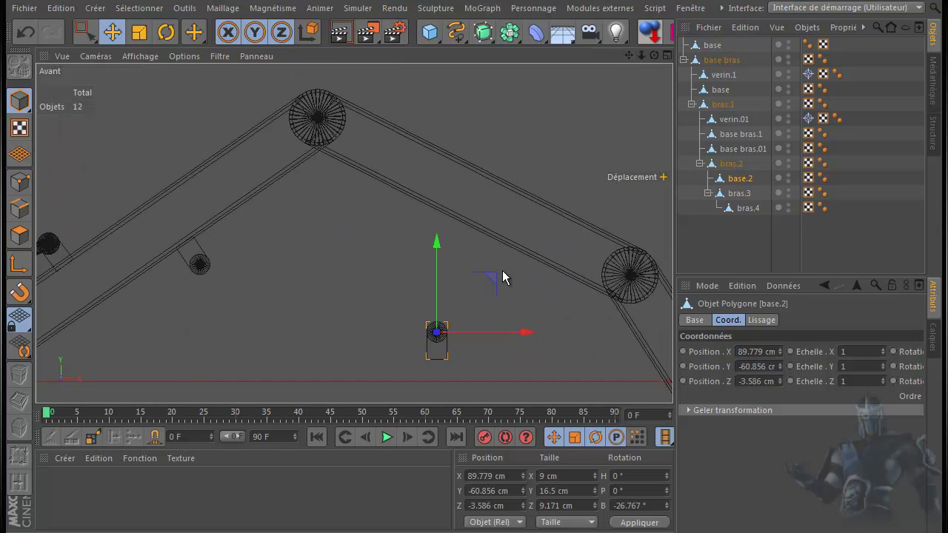
pyautogui.moveTo(492, 279); pyautogui.dragTo(496, 169)
# Step: Rotate base.2 to about -176.2° bank and lower it from bras.2's underside to about Y -23.6 cm
pyautogui.click(166, 32)
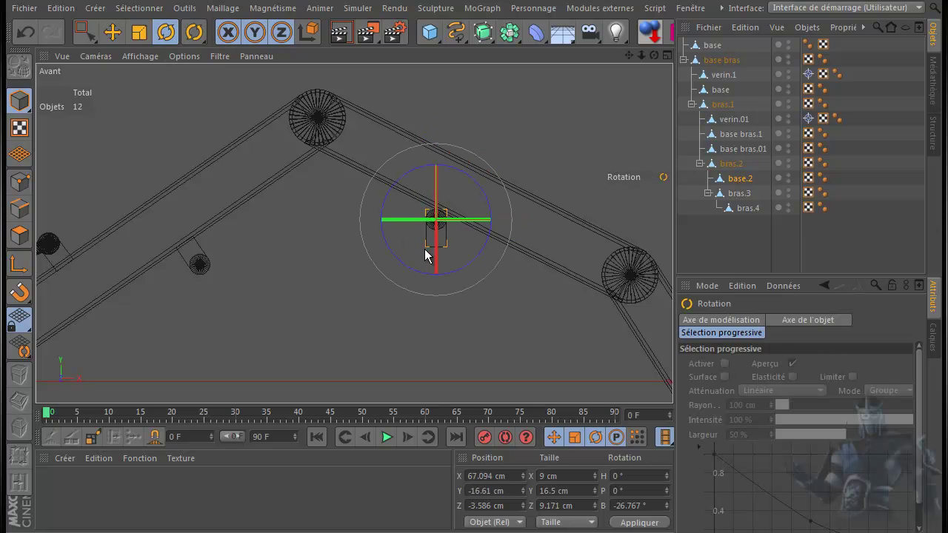
pyautogui.moveTo(468, 263); pyautogui.dragTo(429, 150)
pyautogui.click(111, 32)
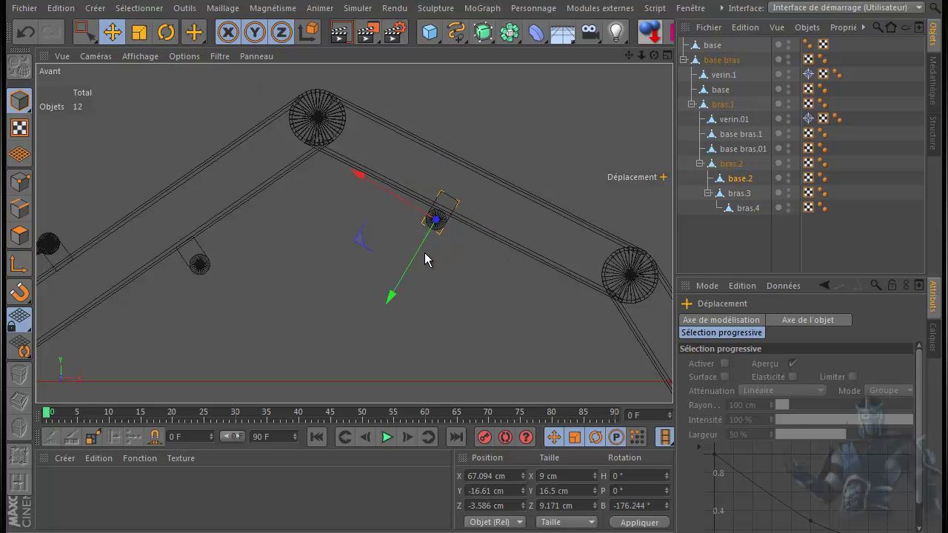
pyautogui.moveTo(388, 304); pyautogui.dragTo(383, 315)
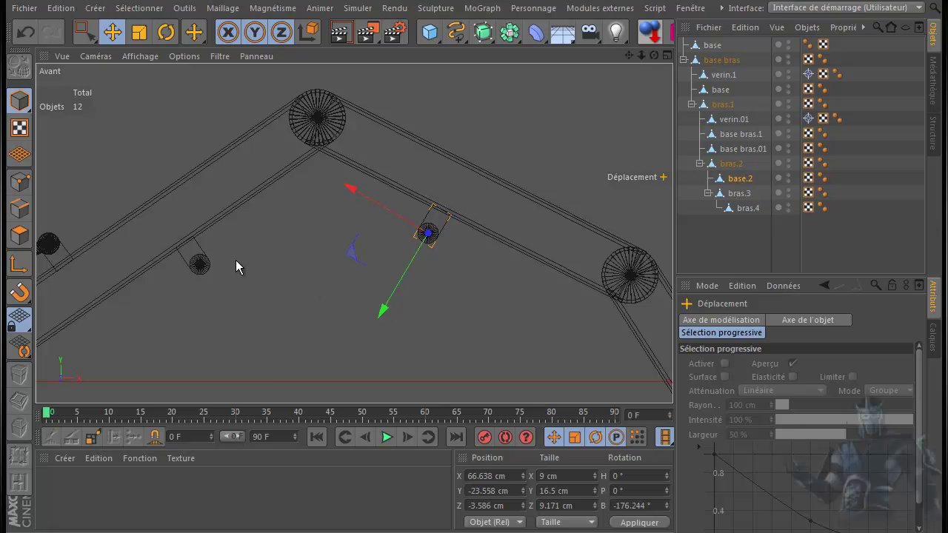
# Step: Copy verin.1 into bras.1, placing the copy above verin.01 in the hierarchy
pyautogui.middleClick(306, 261)
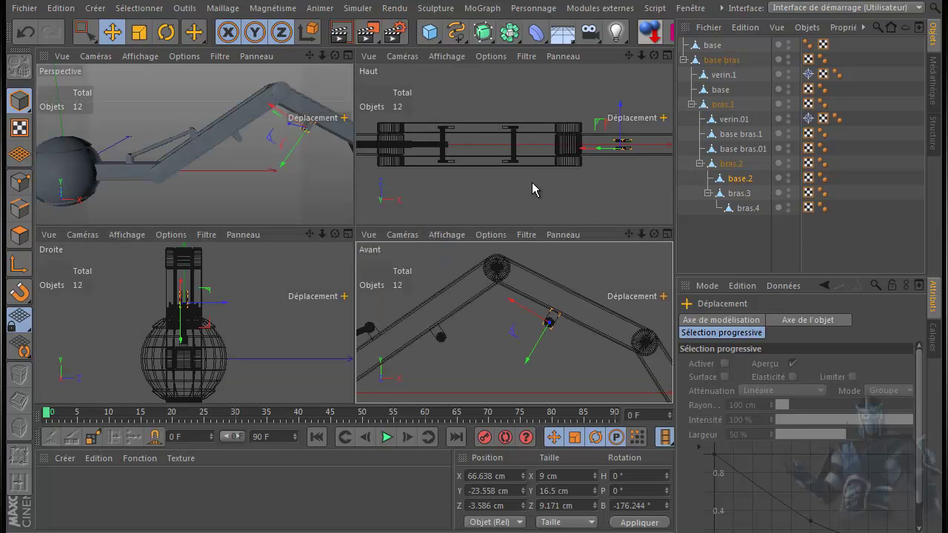
pyautogui.middleClick(532, 182)
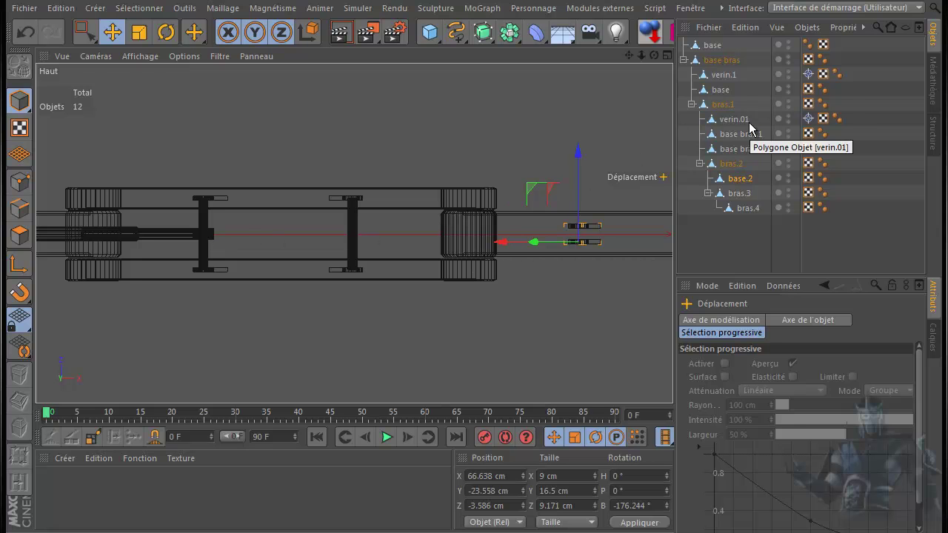
pyautogui.click(722, 76)
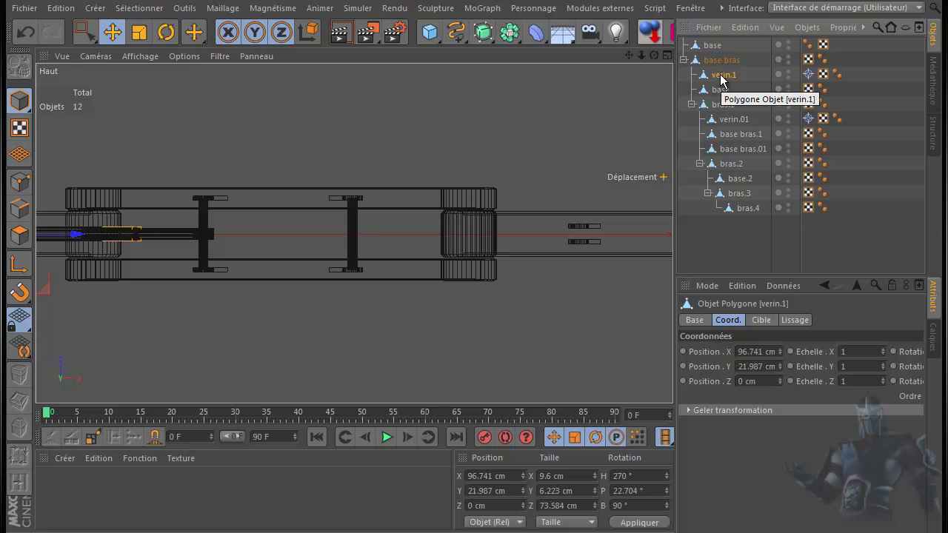
pyautogui.moveTo(721, 80); pyautogui.dragTo(730, 111)
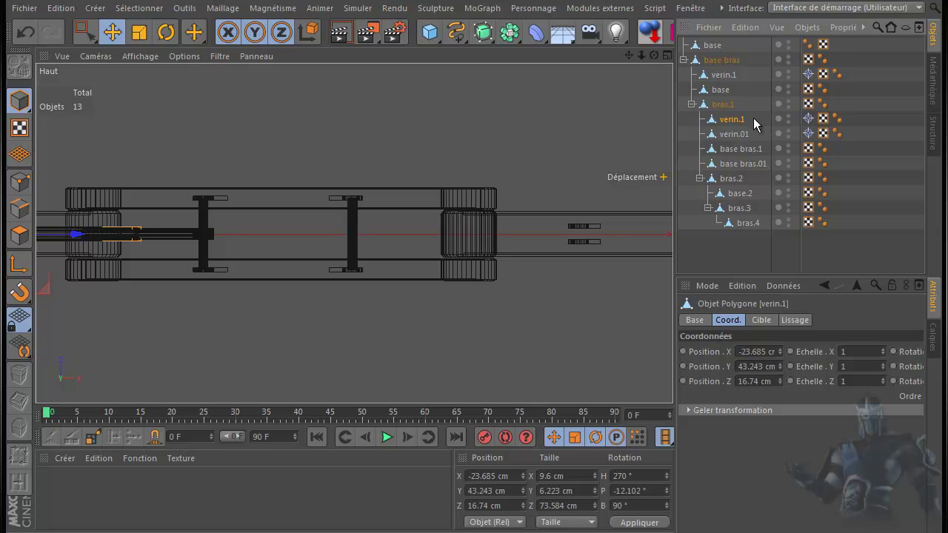
# Step: Move the verin.1 copy from bras.1 into bras.2, above base.2, and rename it verin.02
pyautogui.moveTo(731, 124); pyautogui.dragTo(736, 183)
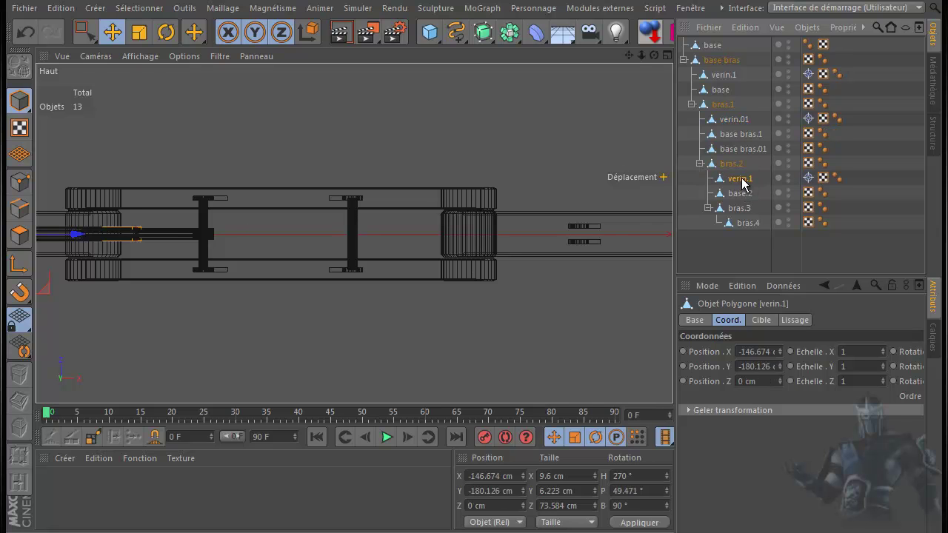
pyautogui.doubleClick(742, 180)
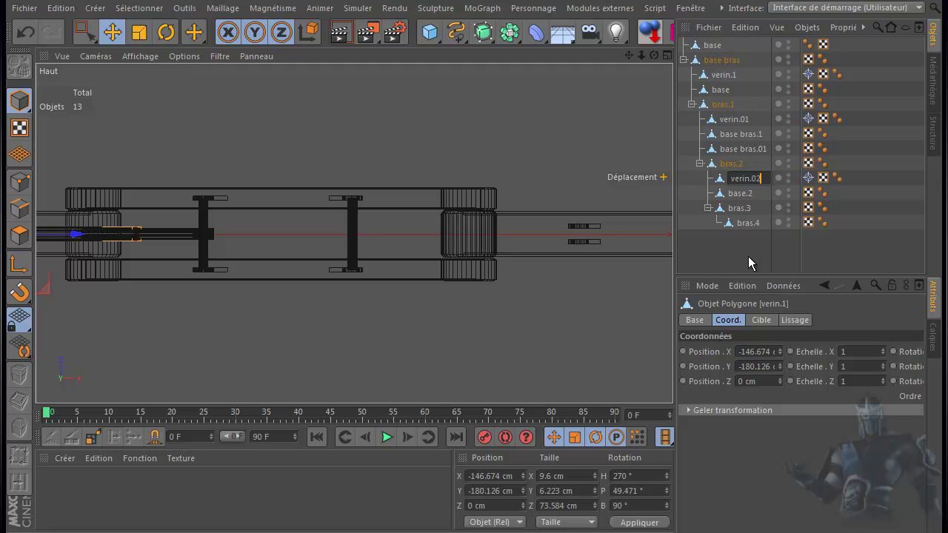
pyautogui.press('Return')
# Step: Duplicate verin.01 inside bras.1, directly below the original, and rename the copy verin.2
pyautogui.click(740, 121)
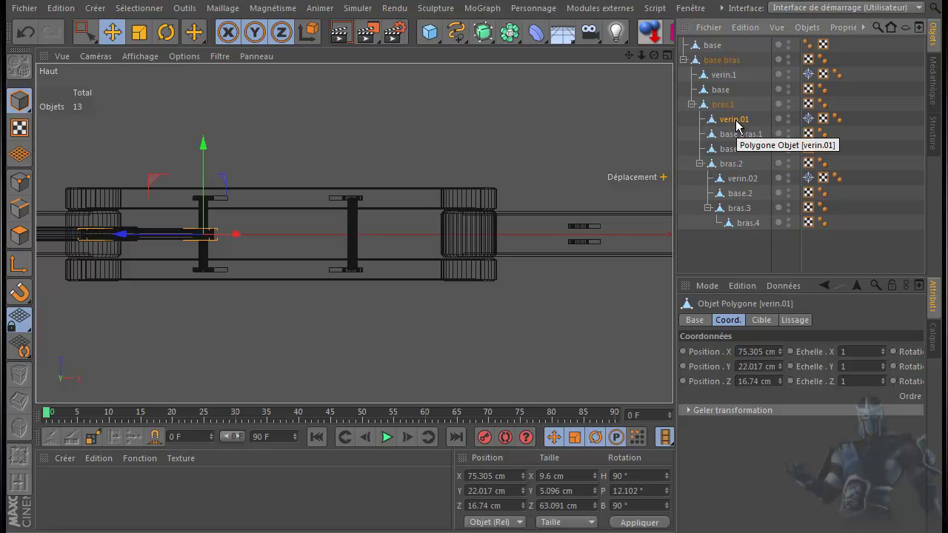
pyautogui.keyDown('ctrl'); pyautogui.moveTo(738, 122); pyautogui.dragTo(736, 132); pyautogui.keyUp('ctrl')
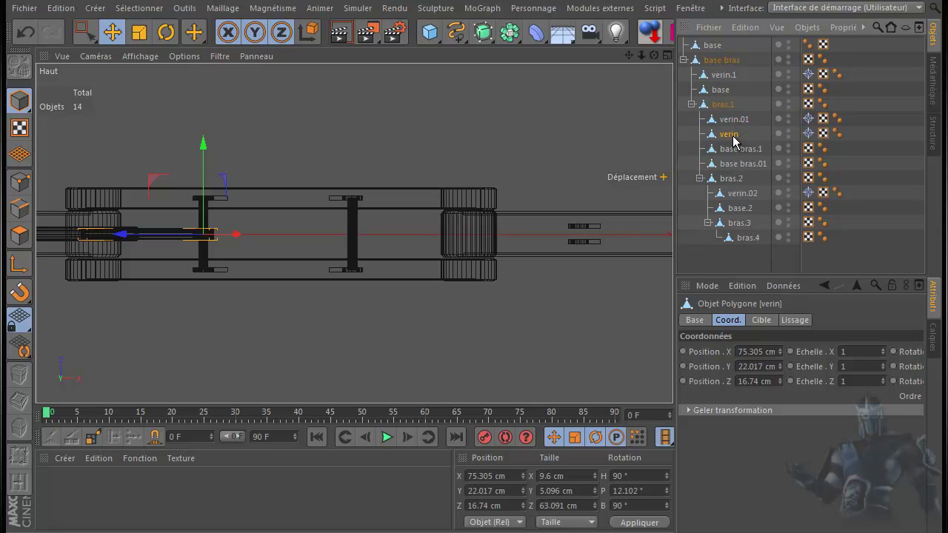
pyautogui.doubleClick(734, 136)
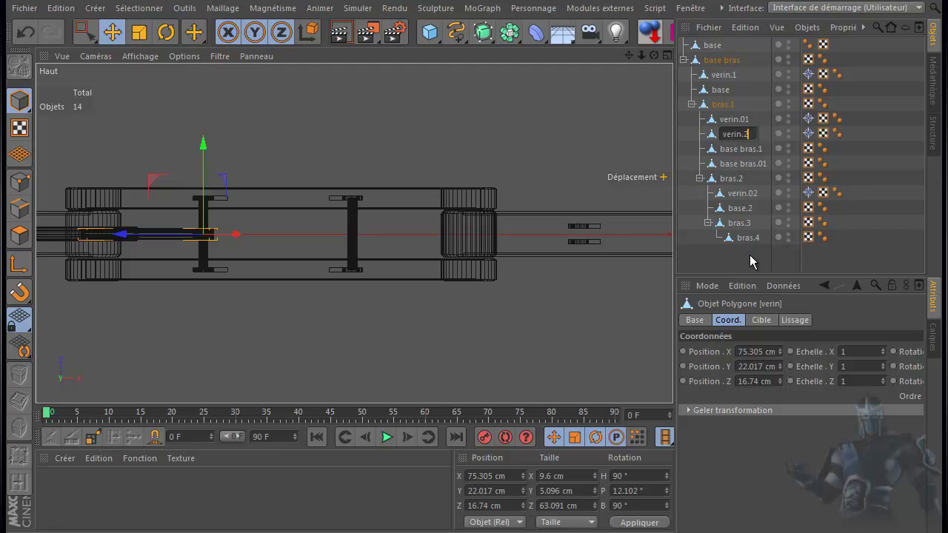
pyautogui.press('Return')
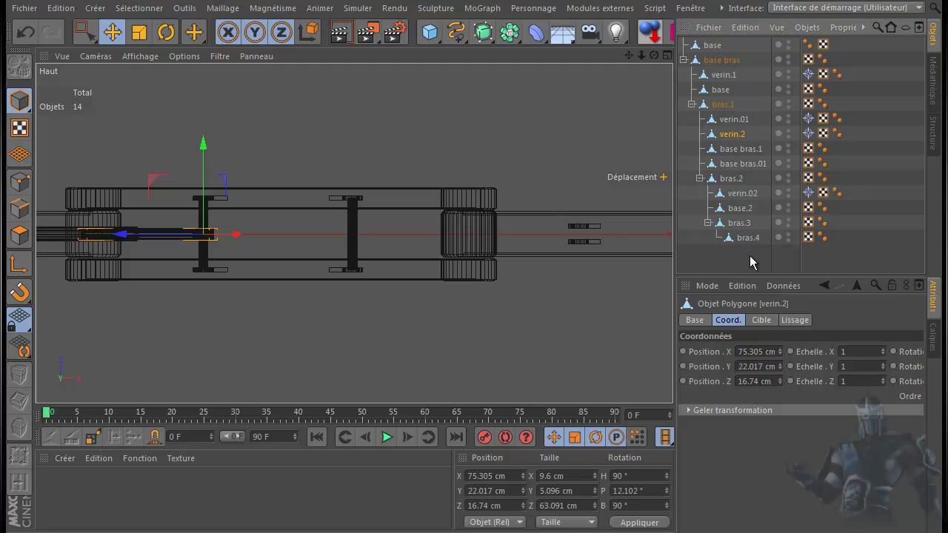
# Step: Delete the copied Cible tags from verin.2 and verin.02
pyautogui.click(809, 134)
pyautogui.press('Delete')
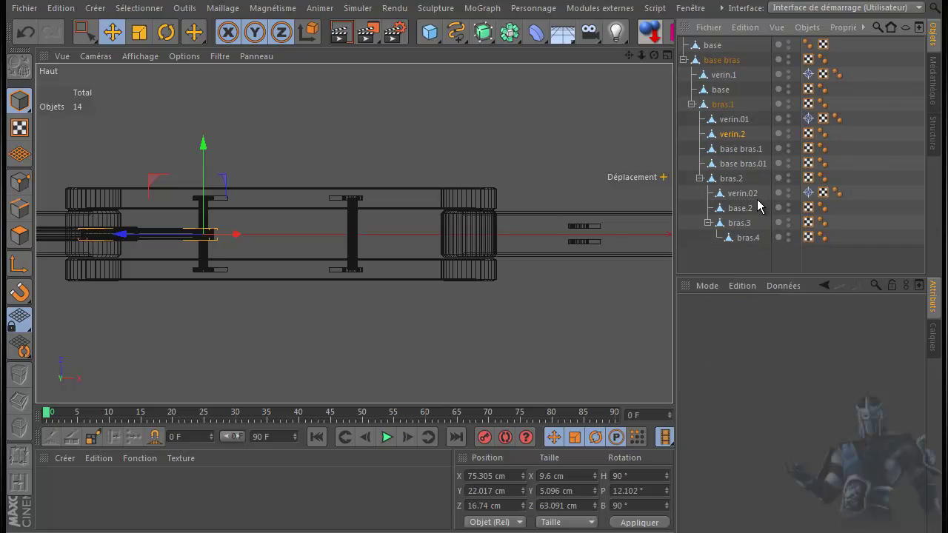
pyautogui.click(807, 194)
pyautogui.press('Delete')
# Step: In the front view, move verin.2 and verin.02 together along X to about 307.5 cm, beneath the joint between bras.1 and bras.2
pyautogui.click(733, 135)
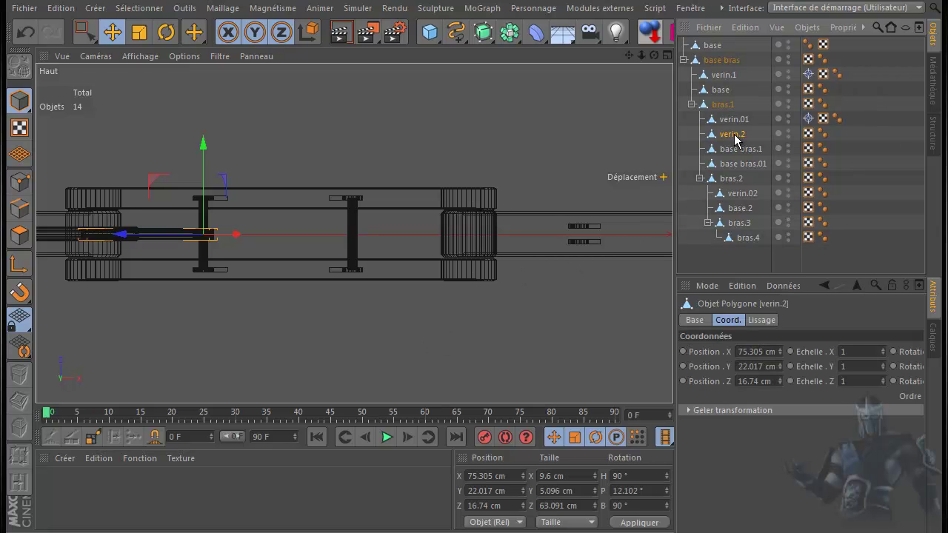
pyautogui.keyDown('ctrl'); pyautogui.click(740, 194); pyautogui.keyUp('ctrl')
pyautogui.middleClick(400, 352)
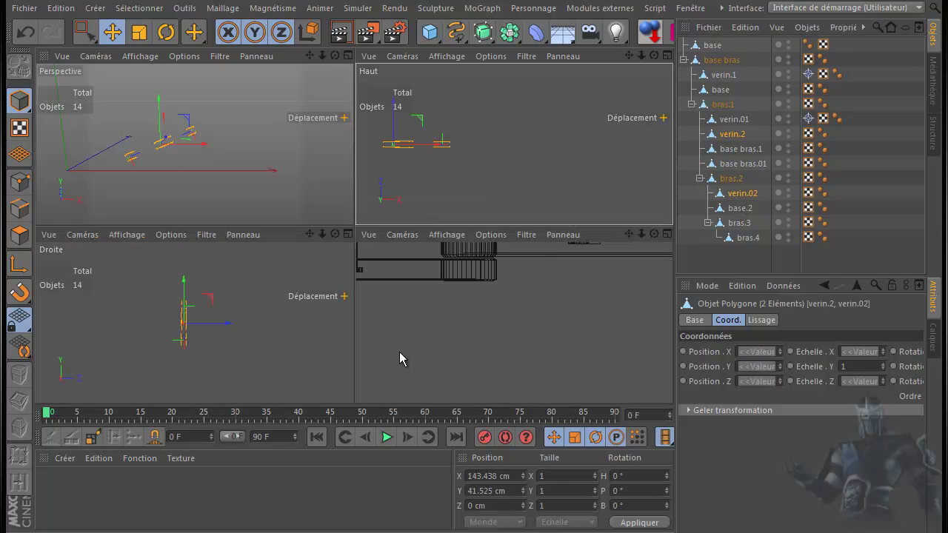
pyautogui.middleClick(460, 326)
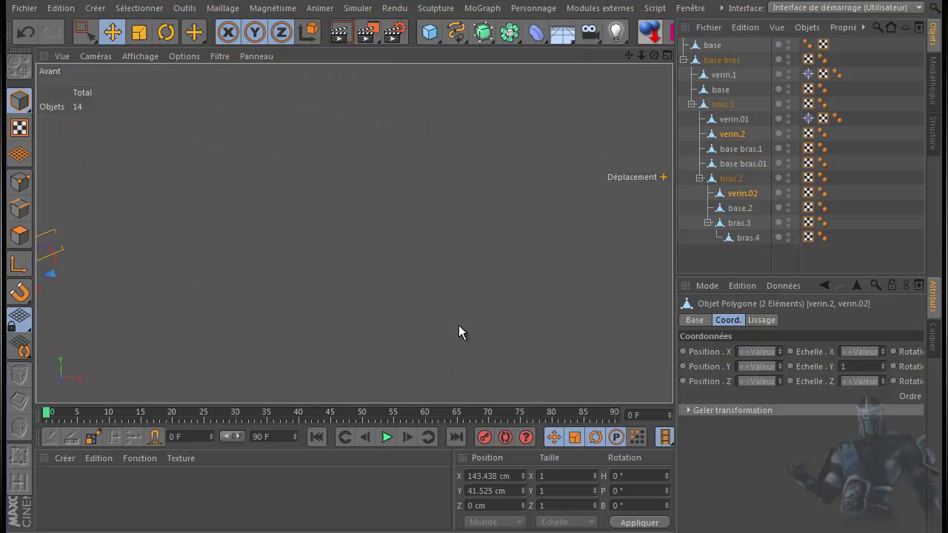
pyautogui.moveTo(175, 296); pyautogui.dragTo(448, 285)
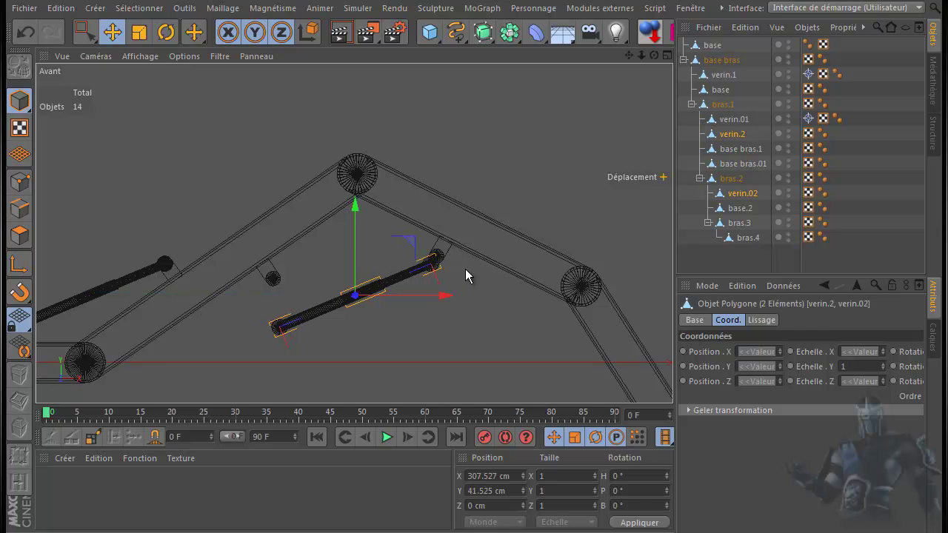
pyautogui.scroll(3, 422, 311)
pyautogui.scroll(2, 431, 316)
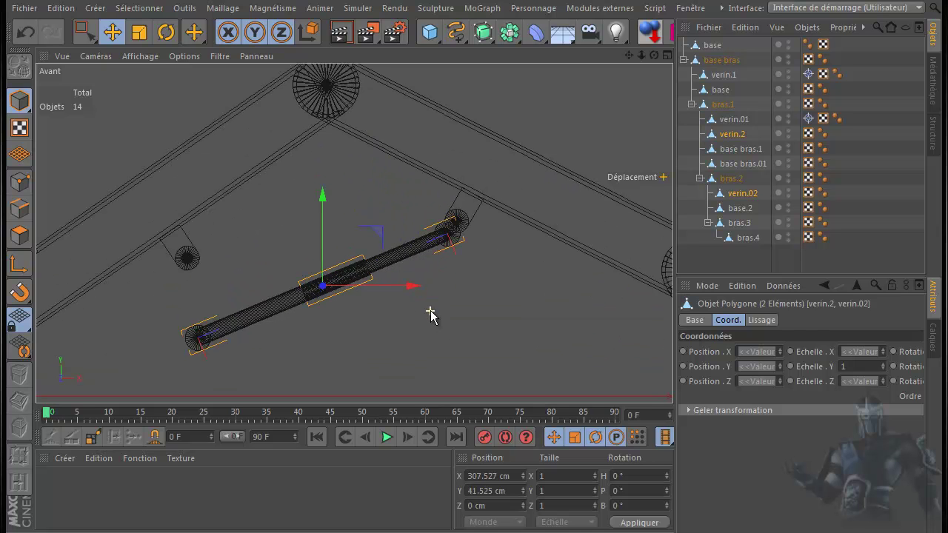
# Step: Enable snapping and move verin.2 onto the bracket pivot under bras.1, at about X 124.8 cm, Y -23.6 cm
pyautogui.click(20, 294)
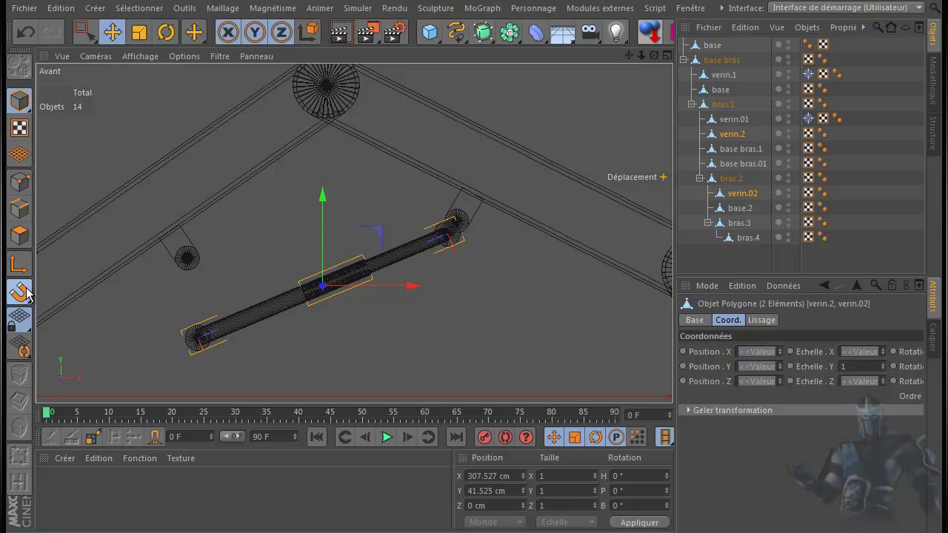
pyautogui.click(733, 134)
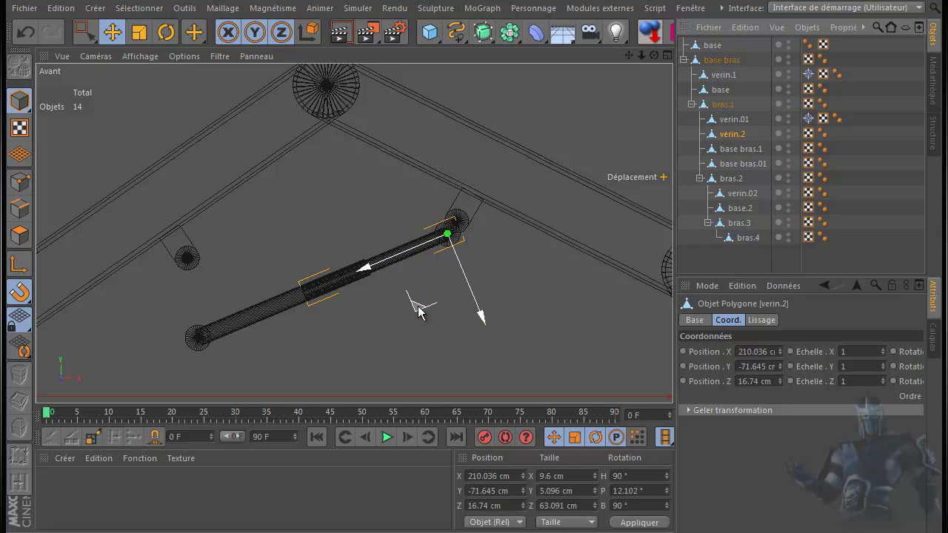
pyautogui.moveTo(422, 310); pyautogui.dragTo(154, 326)
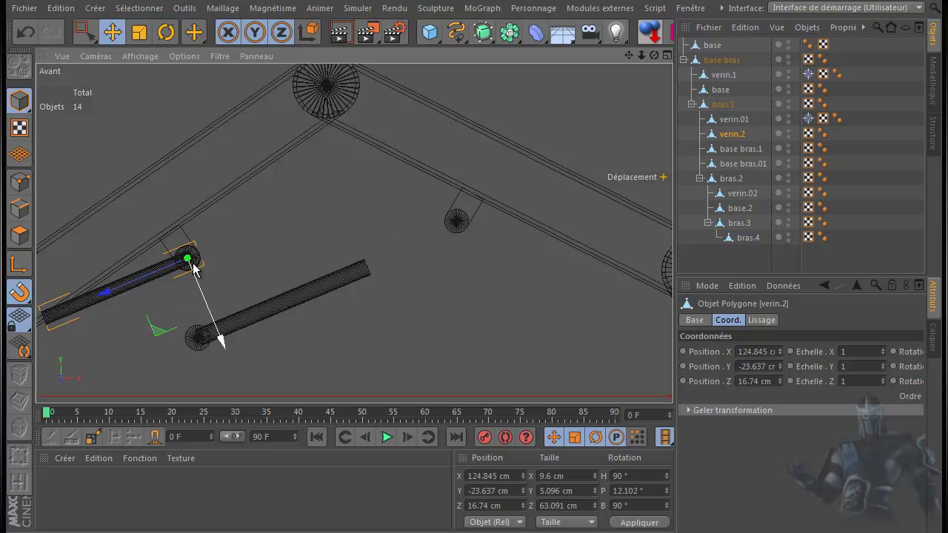
pyautogui.scroll(5, 189, 263)
pyautogui.scroll(-5, 212, 271)
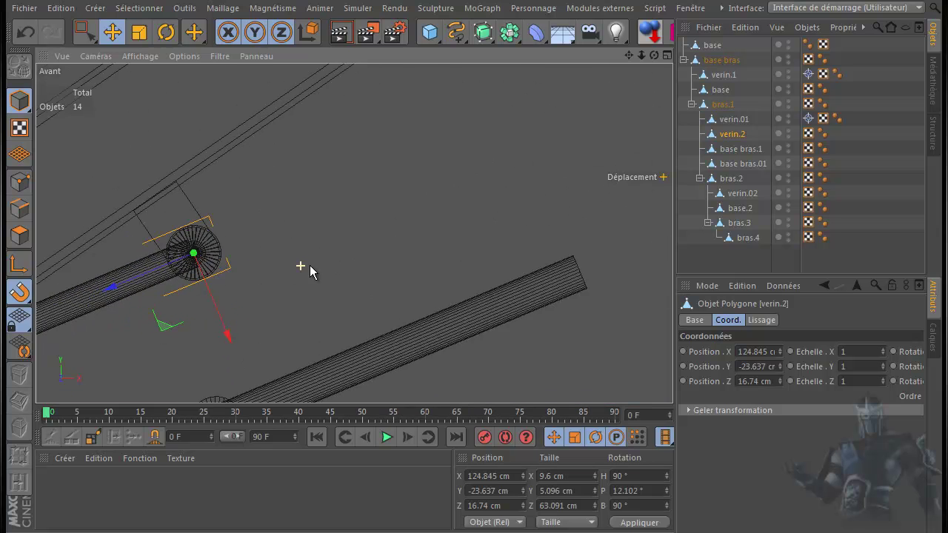
# Step: Move verin.02 onto the pivot of base.2 under bras.2, at about X 66.6 cm, Y -23.6 cm
pyautogui.click(717, 196)
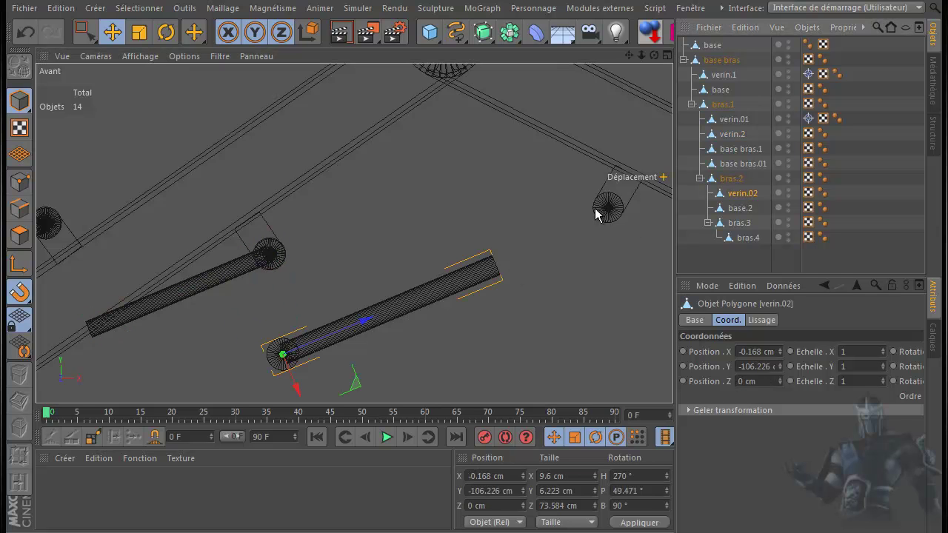
pyautogui.moveTo(358, 388); pyautogui.dragTo(475, 318)
pyautogui.scroll(-5, 385, 332)
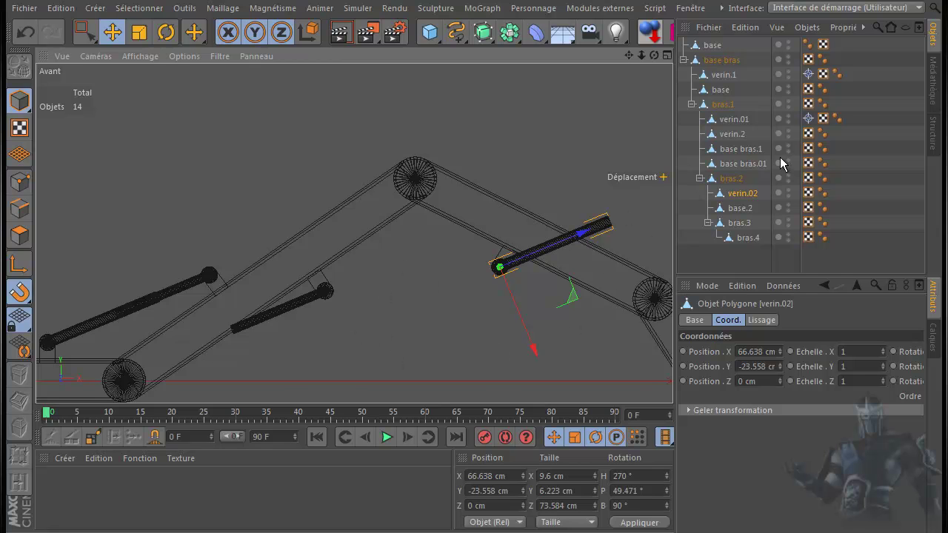
# Step: Add a Cible tag to verin.2 and set verin.02 as its target
pyautogui.click(734, 136)
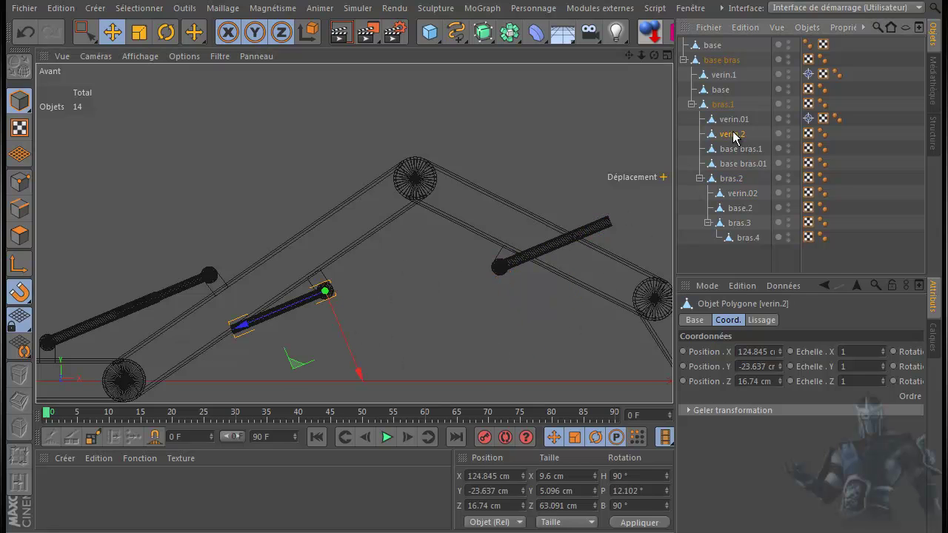
pyautogui.rightClick(733, 136)
pyautogui.moveTo(741, 140)
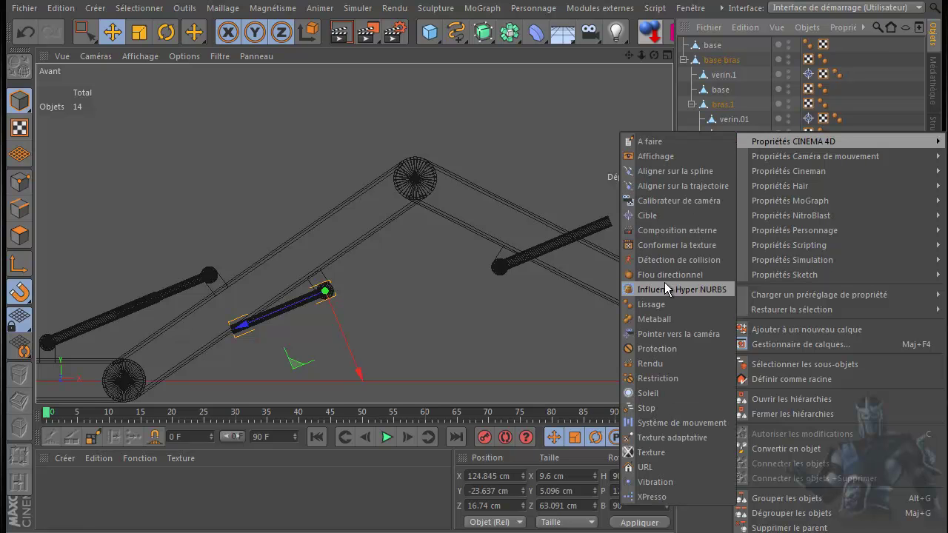
pyautogui.click(653, 216)
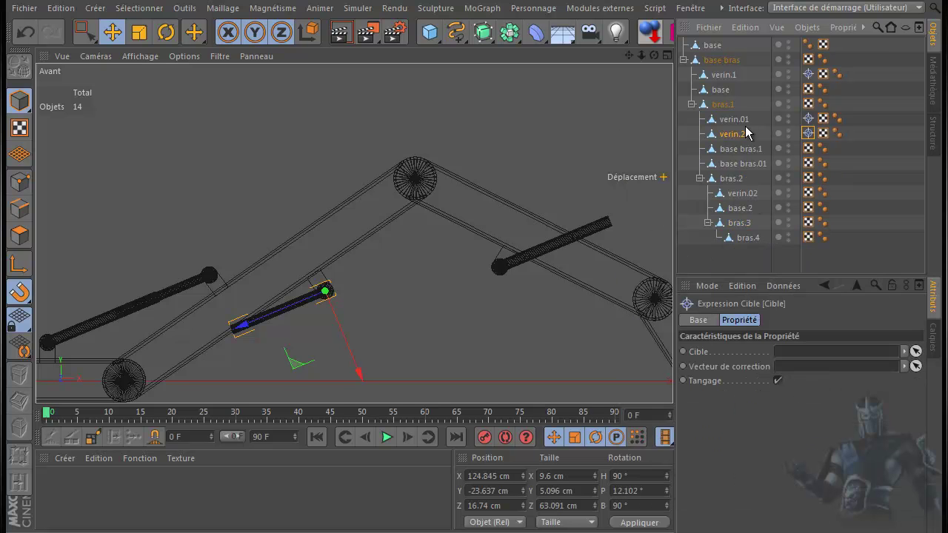
pyautogui.moveTo(736, 198); pyautogui.dragTo(791, 358)
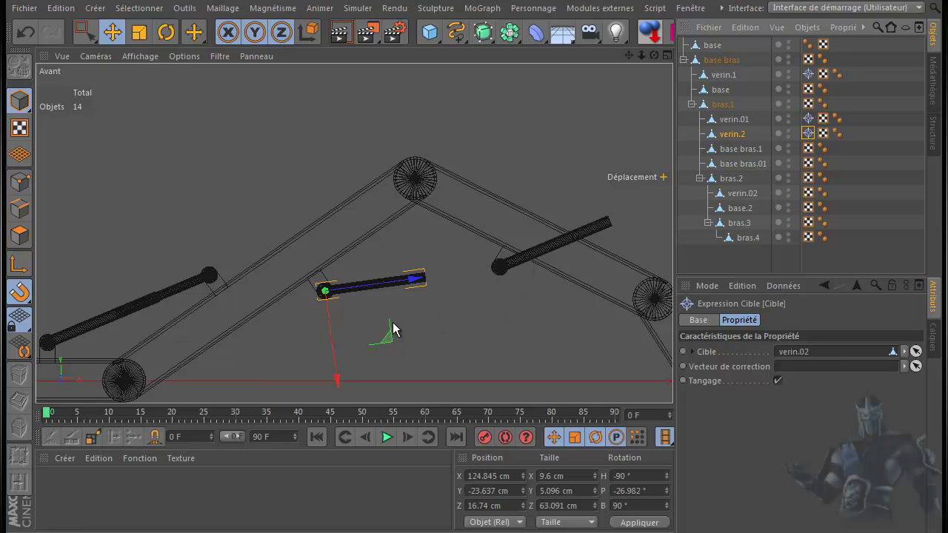
# Step: Add a Cible tag to verin.02 and set verin.2 as its target
pyautogui.click(741, 194)
pyautogui.rightClick(741, 194)
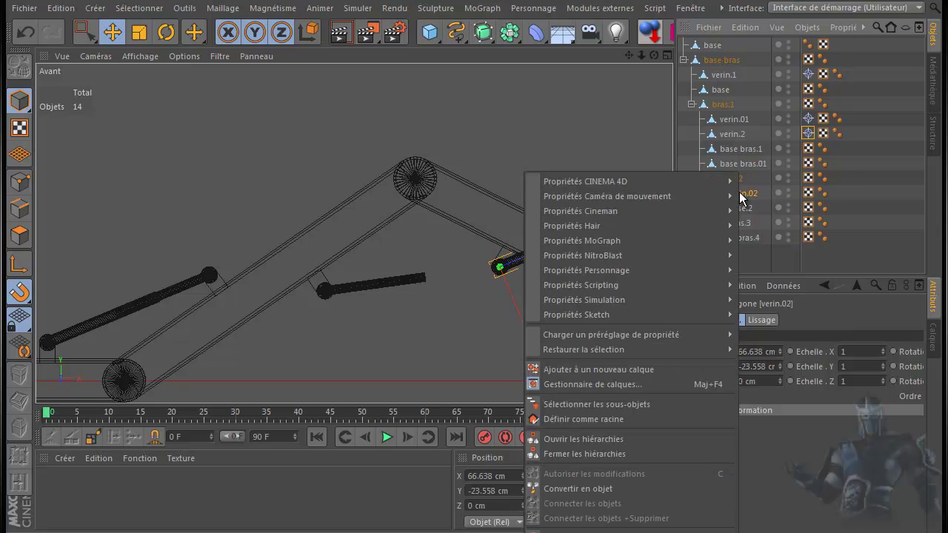
pyautogui.moveTo(730, 182)
pyautogui.click(778, 255)
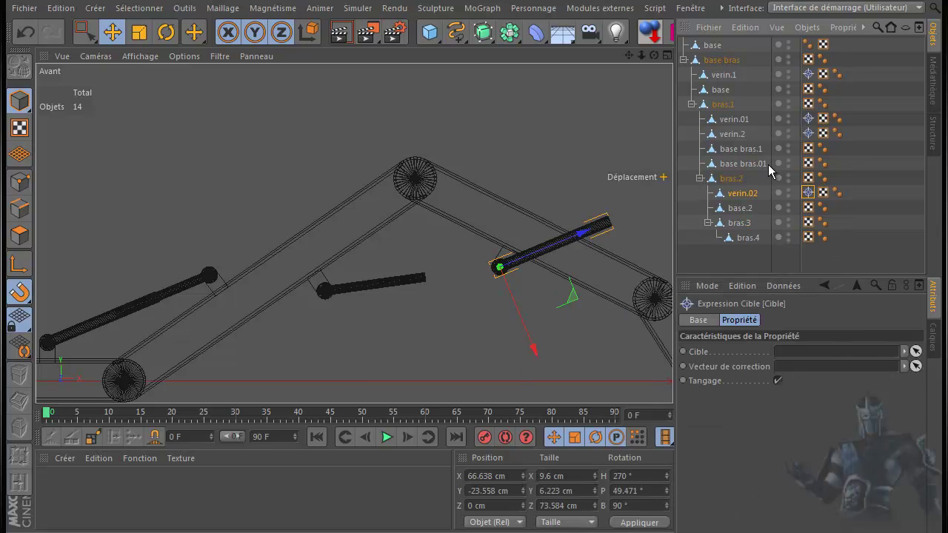
pyautogui.moveTo(737, 135); pyautogui.dragTo(800, 356)
# Step: Rotate bras.2 downward about its joint to about 84.6° bank to test the second cylinder
pyautogui.click(734, 179)
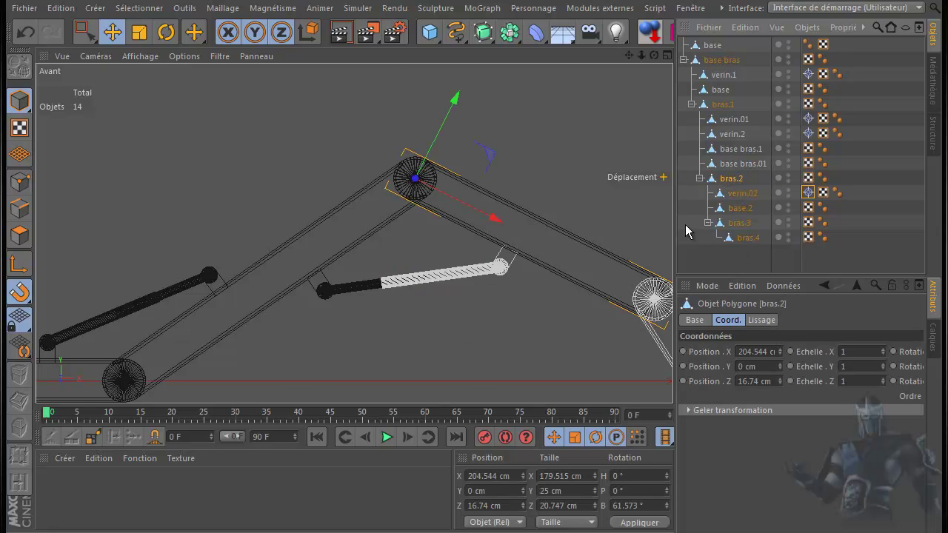
pyautogui.click(167, 33)
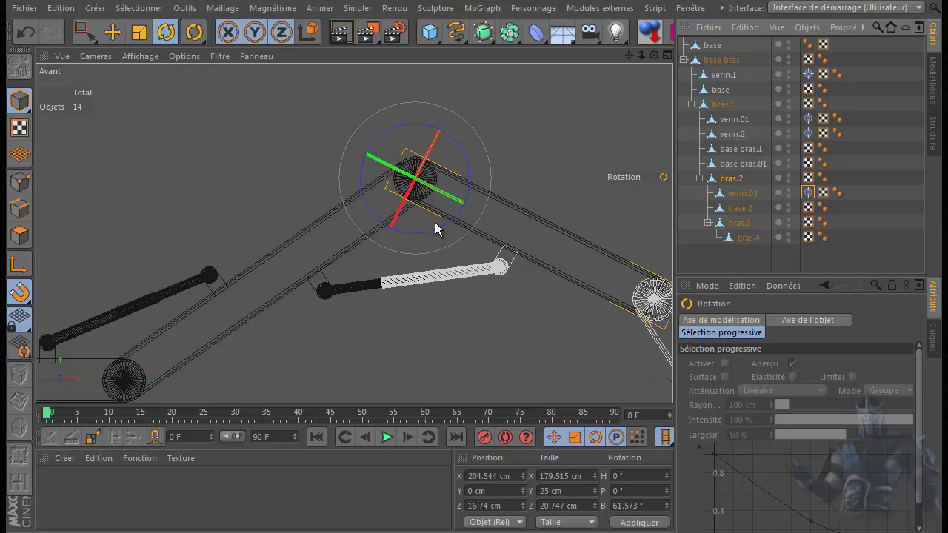
pyautogui.moveTo(440, 221); pyautogui.dragTo(423, 283)
pyautogui.scroll(-3, 434, 292)
pyautogui.scroll(-2, 578, 218)
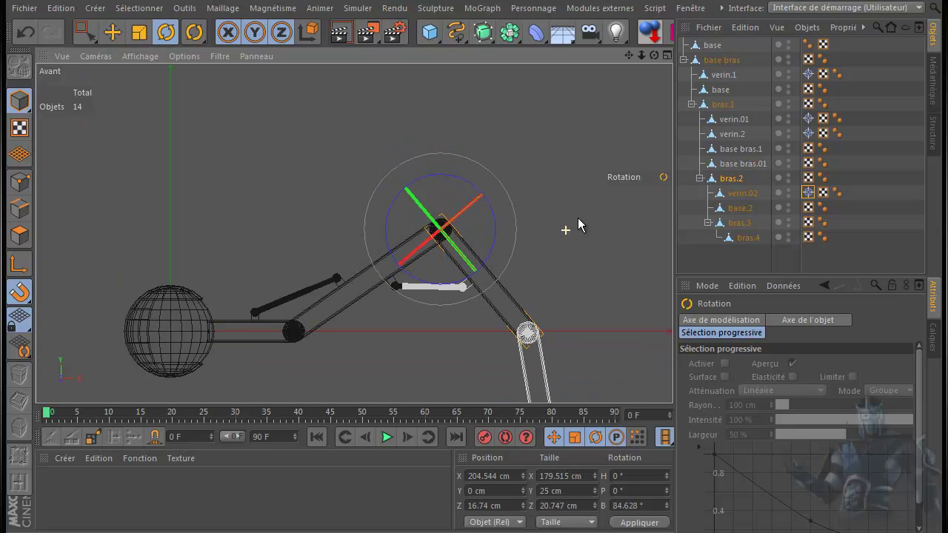
pyautogui.moveTo(628, 55); pyautogui.dragTo(619, 4)
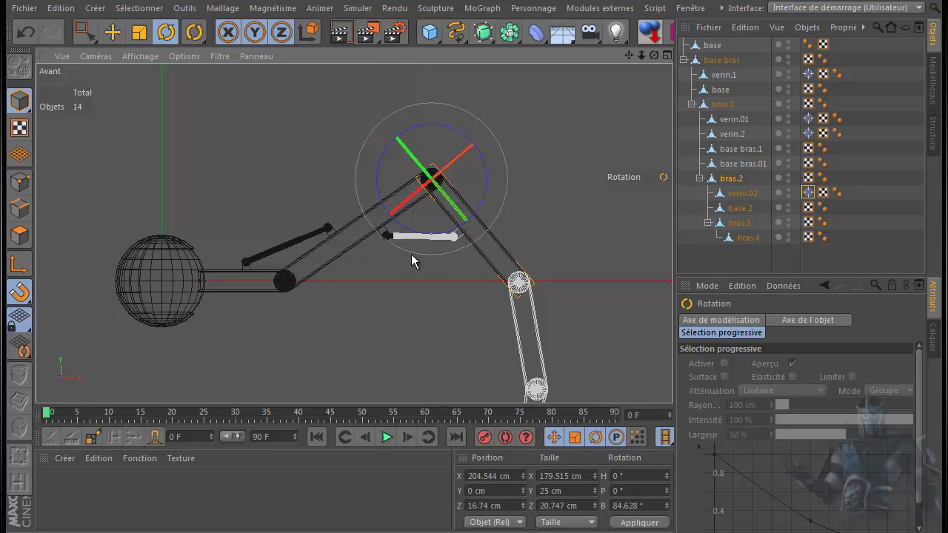
pyautogui.scroll(2, 413, 253)
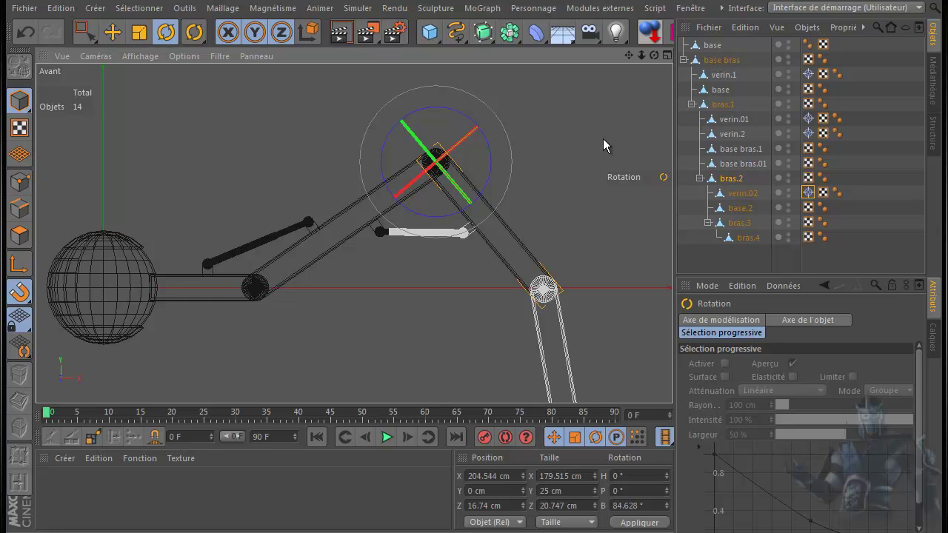
# Step: Review the rig's hierarchy by inspecting verin.01 and verin.2 in bras.1, then bras.2 and its verin.02
pyautogui.click(473, 277)
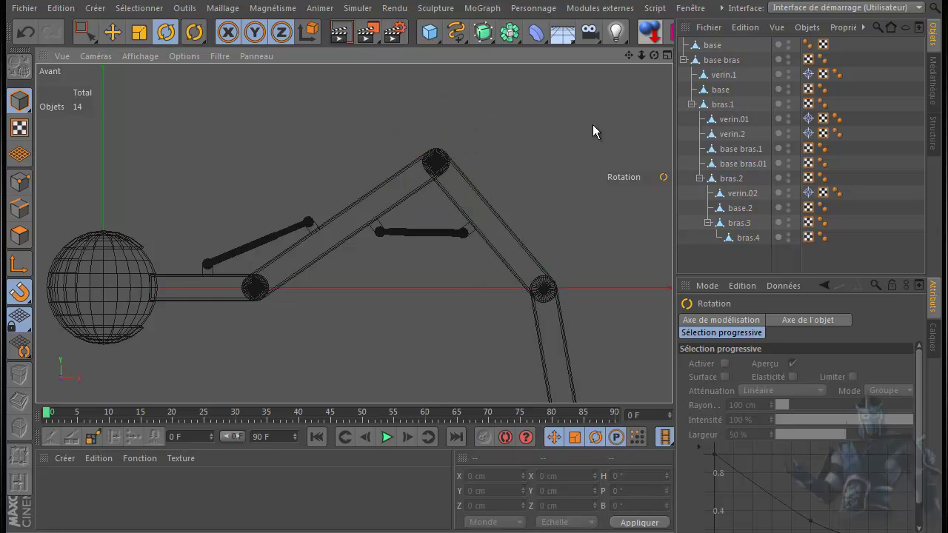
pyautogui.moveTo(625, 53); pyautogui.dragTo(621, 54)
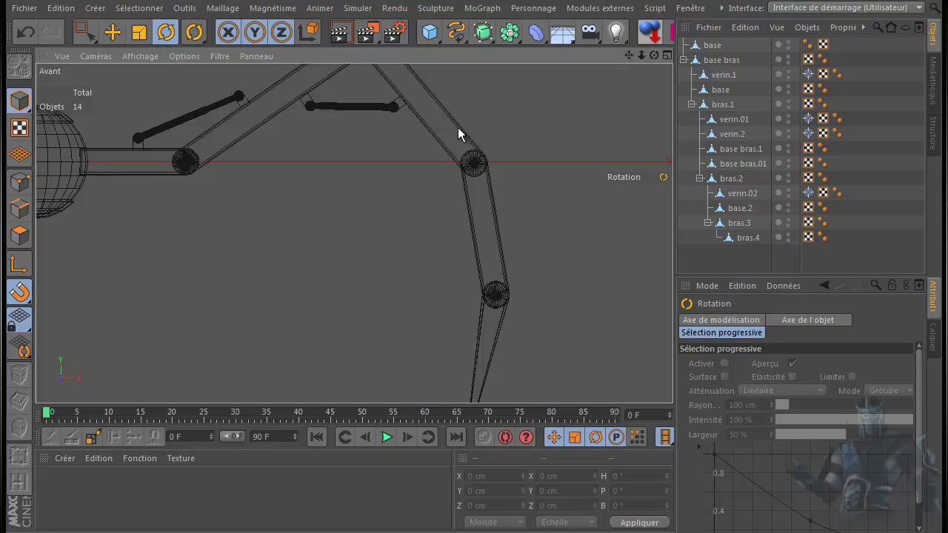
pyautogui.click(400, 107)
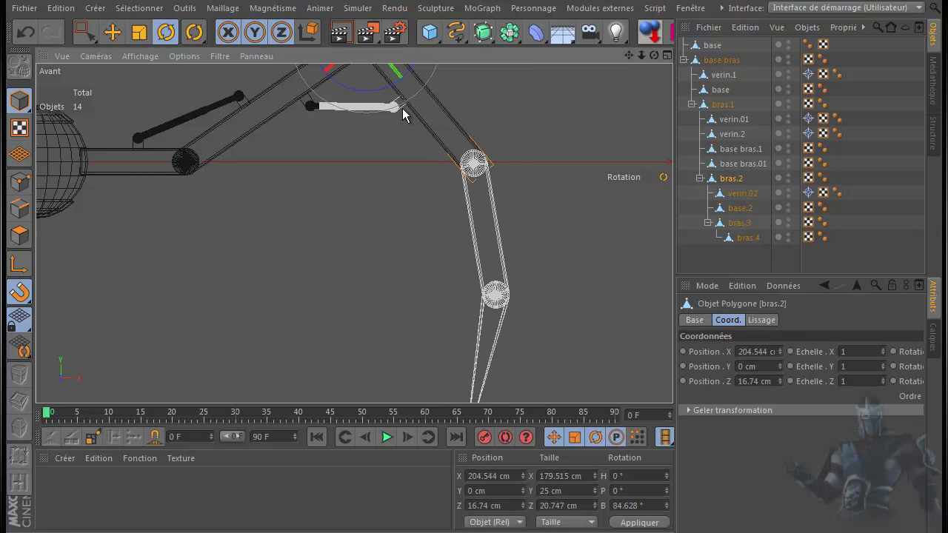
pyautogui.click(399, 146)
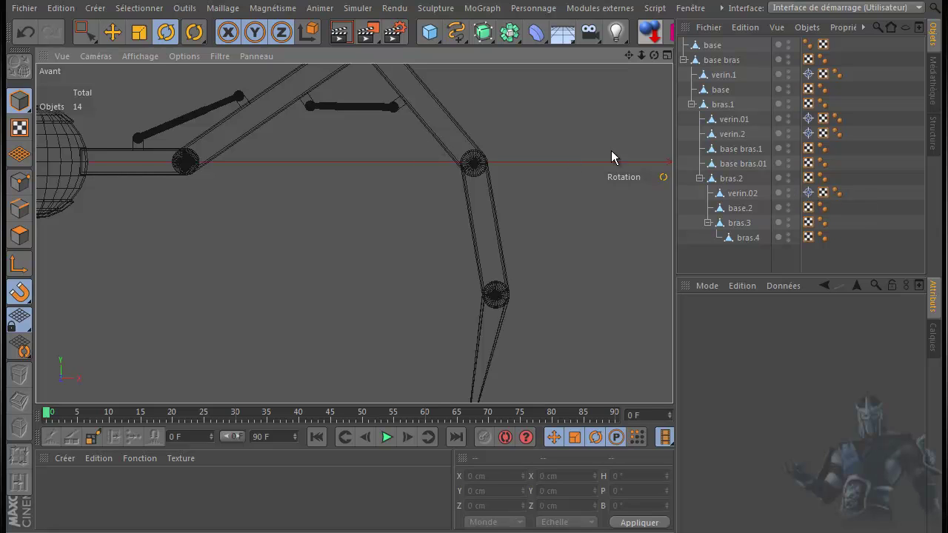
pyautogui.click(736, 120)
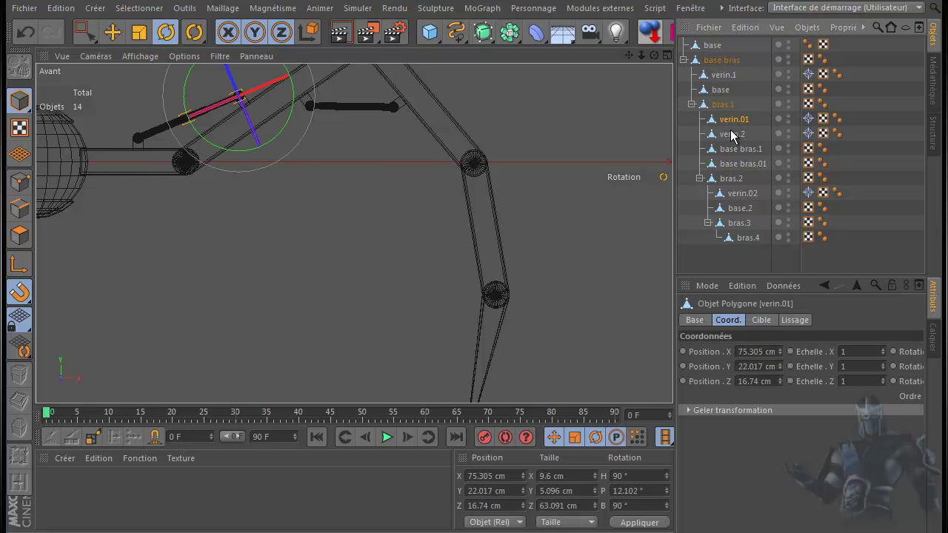
pyautogui.click(730, 135)
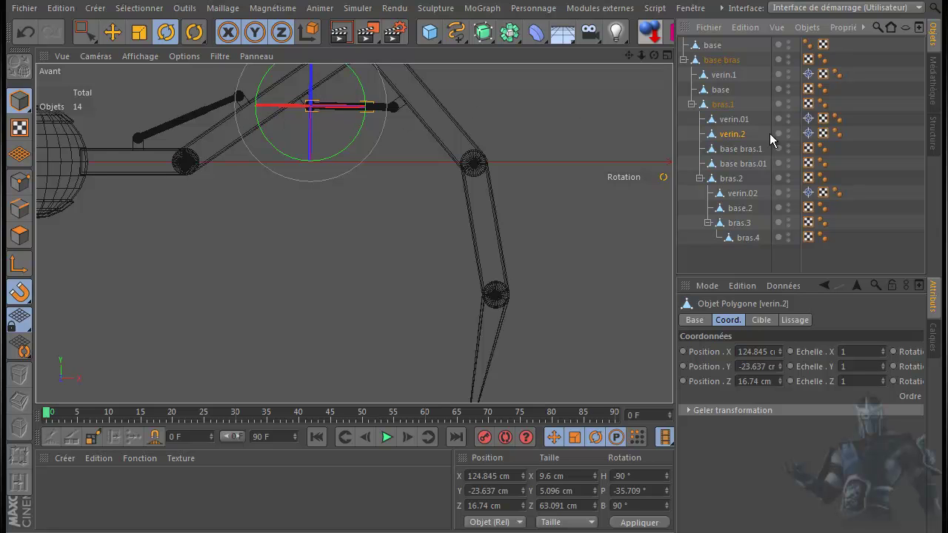
pyautogui.click(732, 180)
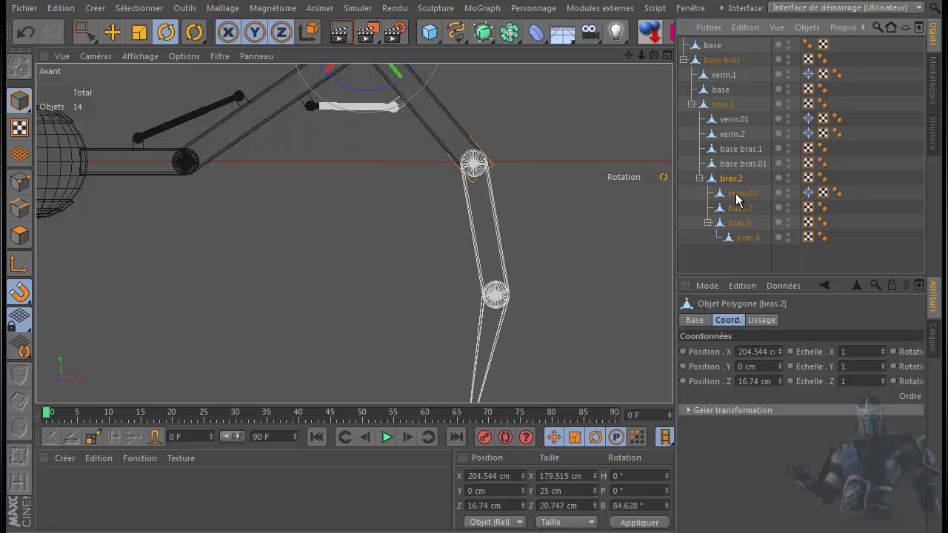
pyautogui.click(740, 195)
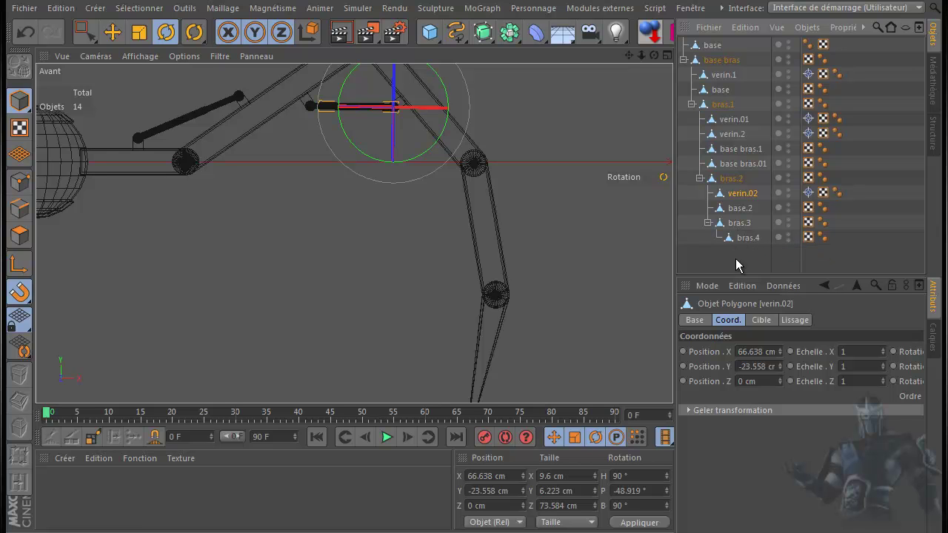
pyautogui.scroll(-4, 476, 259)
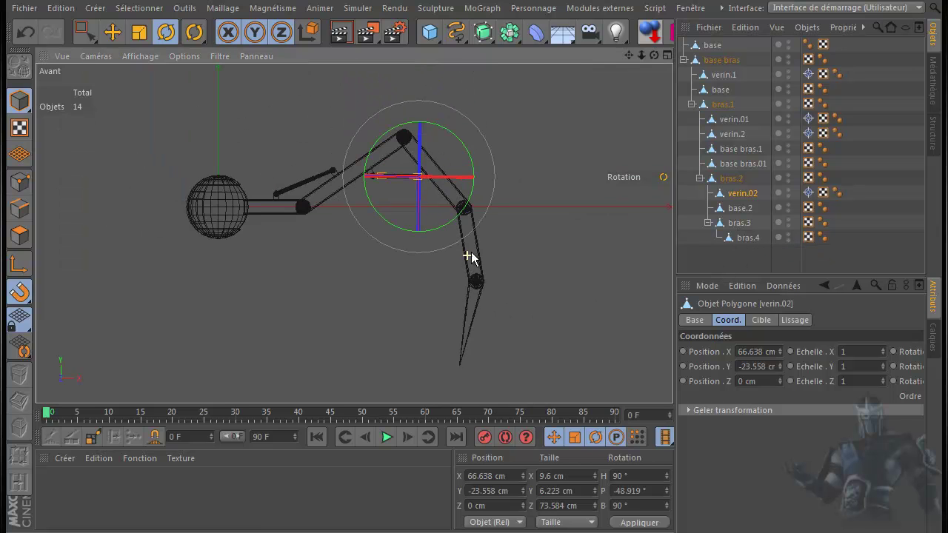